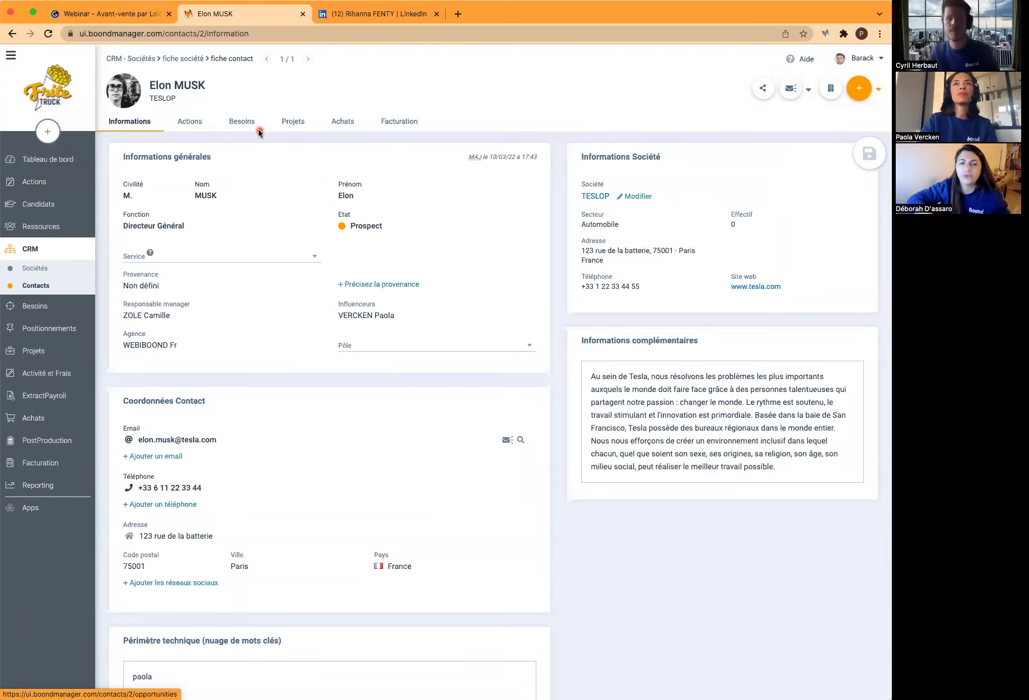
Review the TESLOP contact's actions and three existing needs, then start a blank new need
click(193, 125)
click(249, 125)
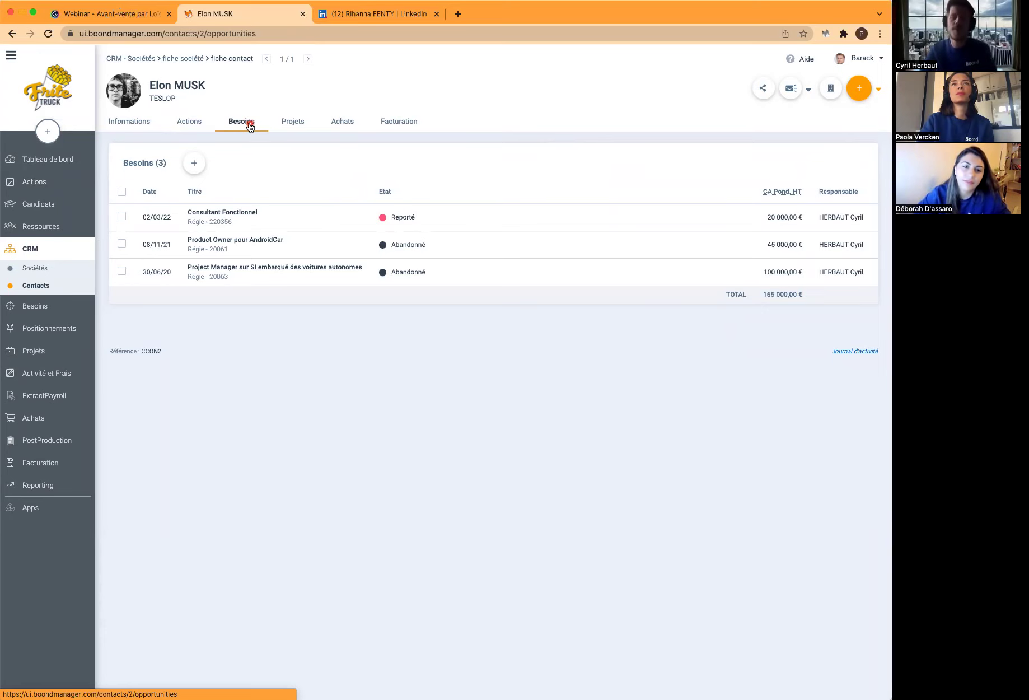
click(190, 125)
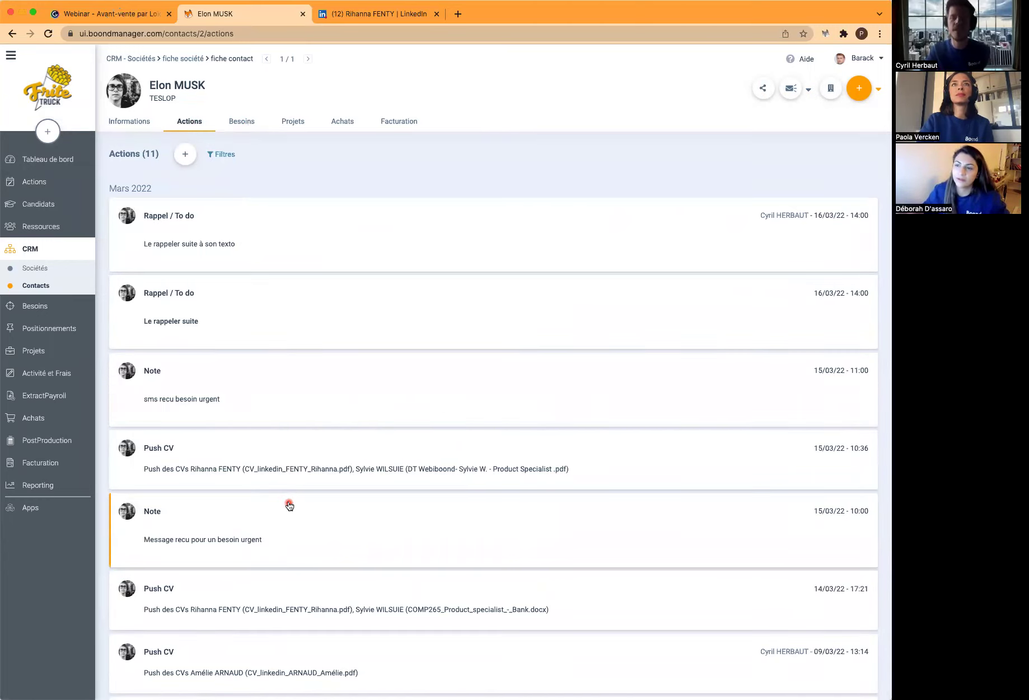
click(248, 126)
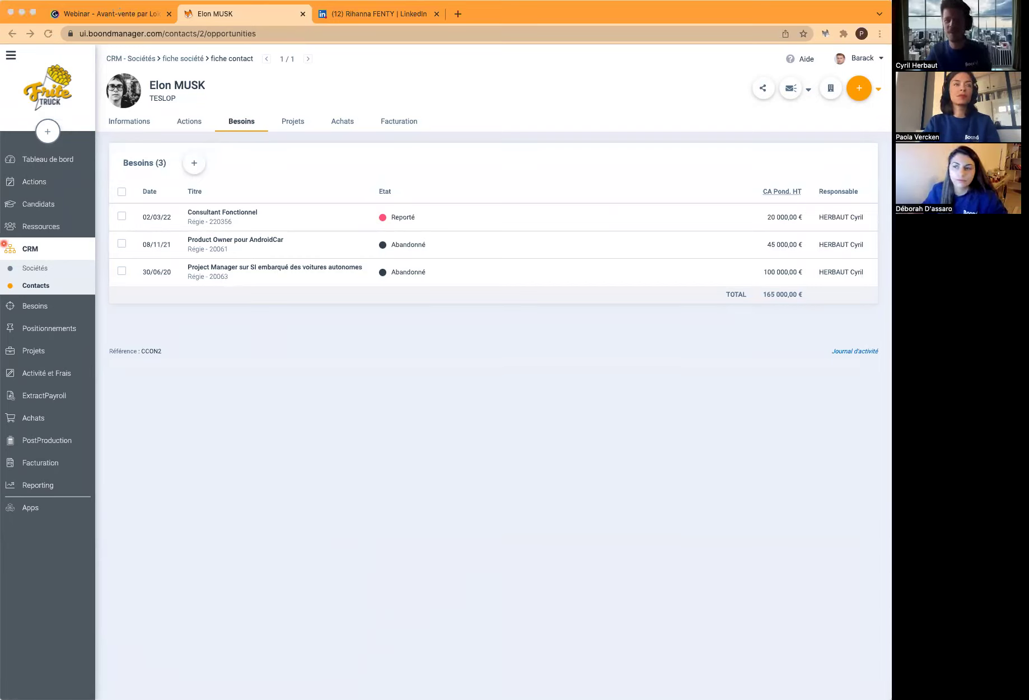
click(188, 162)
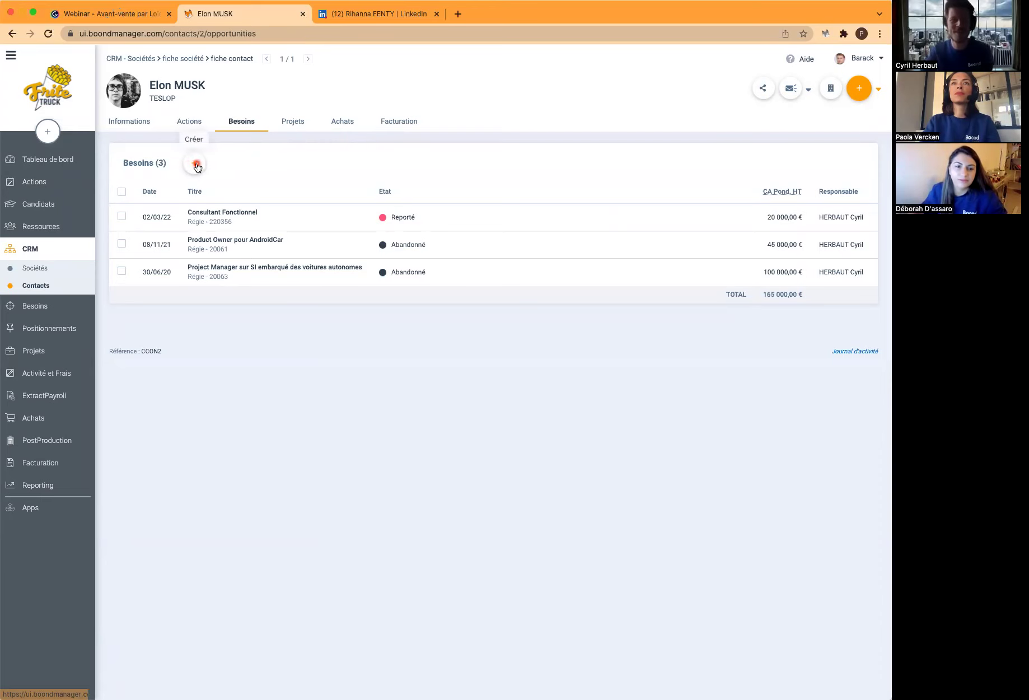
click(195, 165)
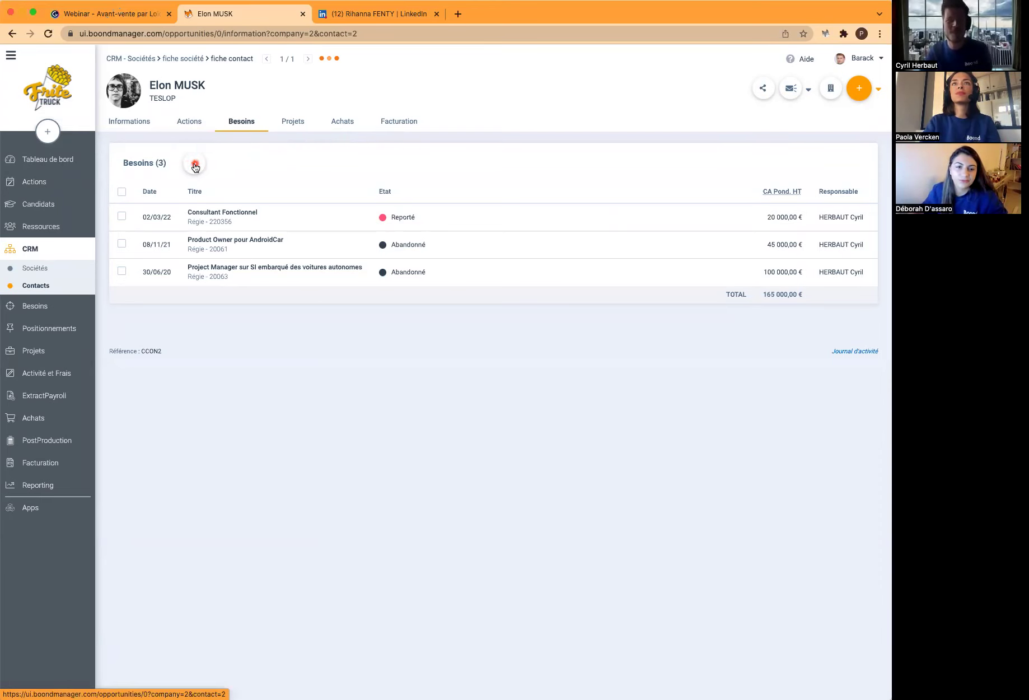
Paste 'Sr Technical Product Manager Paypal' as the need's title
click(187, 194)
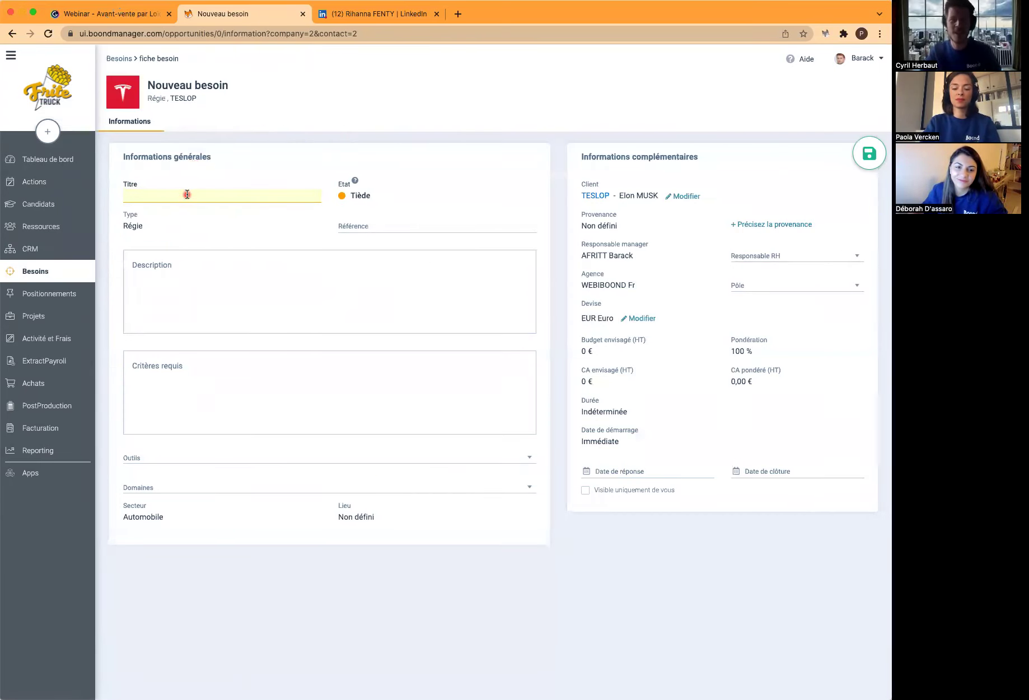
text(Sr Technical Product Manager Paypal)
click(105, 219)
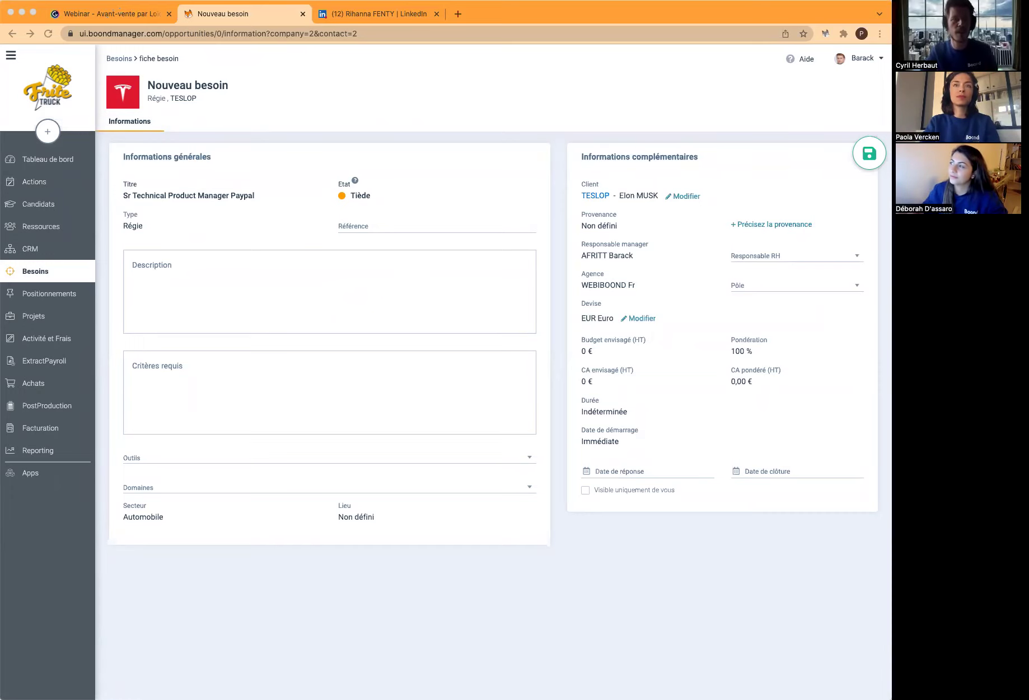
Paste the job description and required criteria text into the need
click(184, 272)
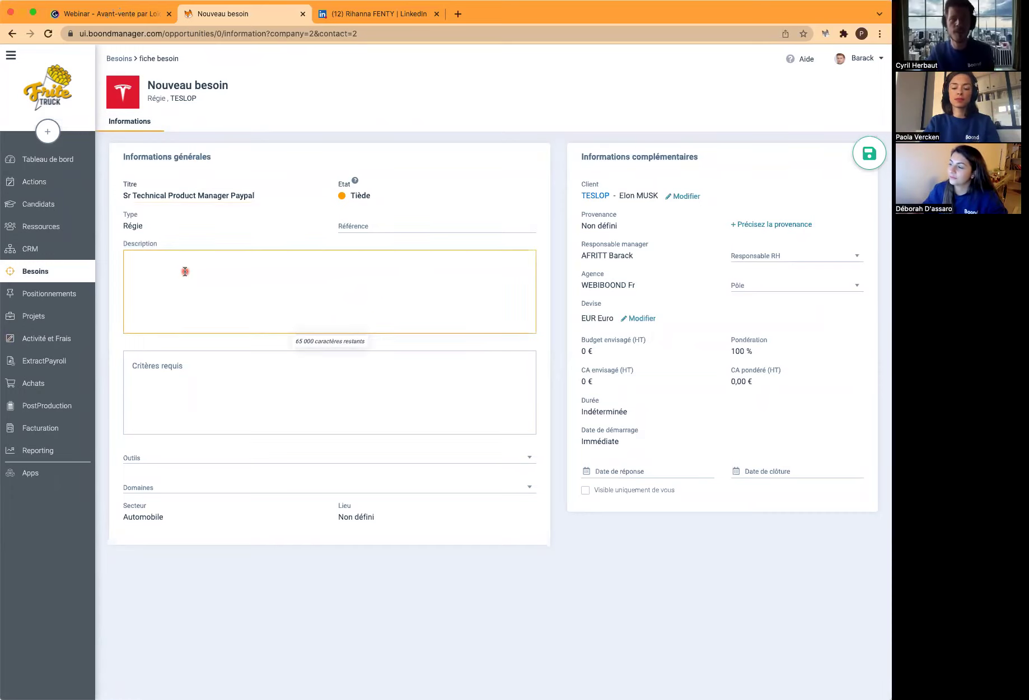
text(Develop a deep emotional and technical understanding of the pains and challenges in the developer community and be their number one champion in driving continuous improvements Establish and evangelize the technical and business vision for developer experience at PayPal with respect to improvements in developer productivity, software quality and operational efficiency. Drive product strategy and creating best-in-class capabilities, including Source Code Management, and related processes Evaluate the current SDLC processes and practices for improvement opportunities and define forward-looking business processes to support corporate objectives while providing frictionless experience to PayPal developers Nurture a highly engaged developer community and incorporate developers’ feedback in the product roadmap Drive customer adoption of innovative practices and approaches within the extended PayPal organization. Work cross-functionally (with global BUs, engineering, and design) and developing strong relationships that help build trust with key partner teams. Evangelize product roadmap internally and externally in informal and formal settings. Run lean experiments to identify future investment areas. Analyze the current marketing landscape and handle vendor relationships)
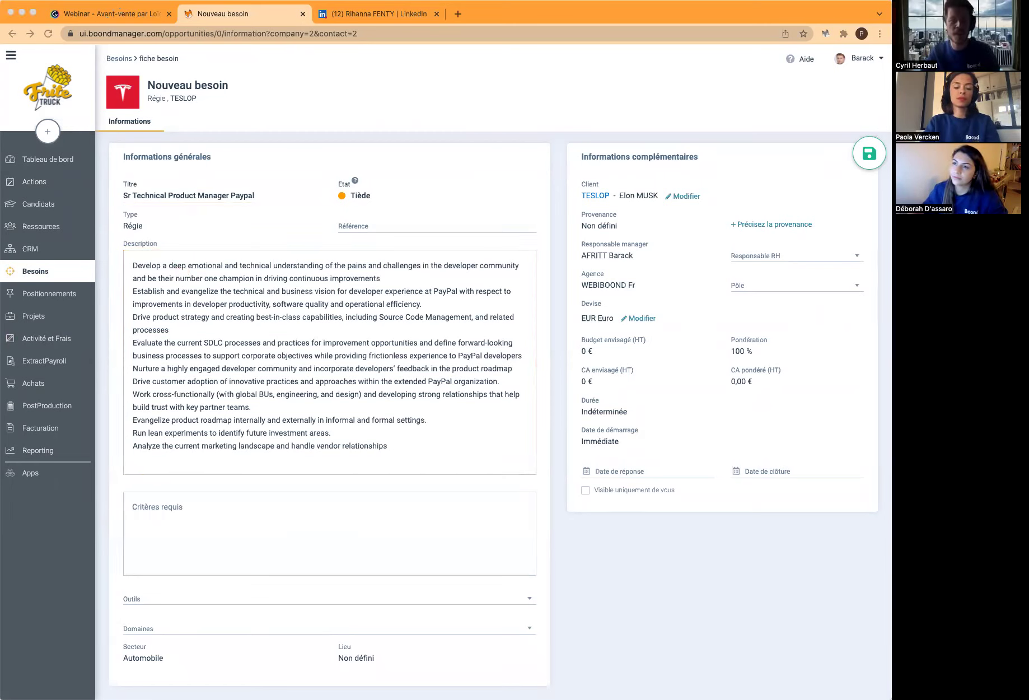
click(225, 518)
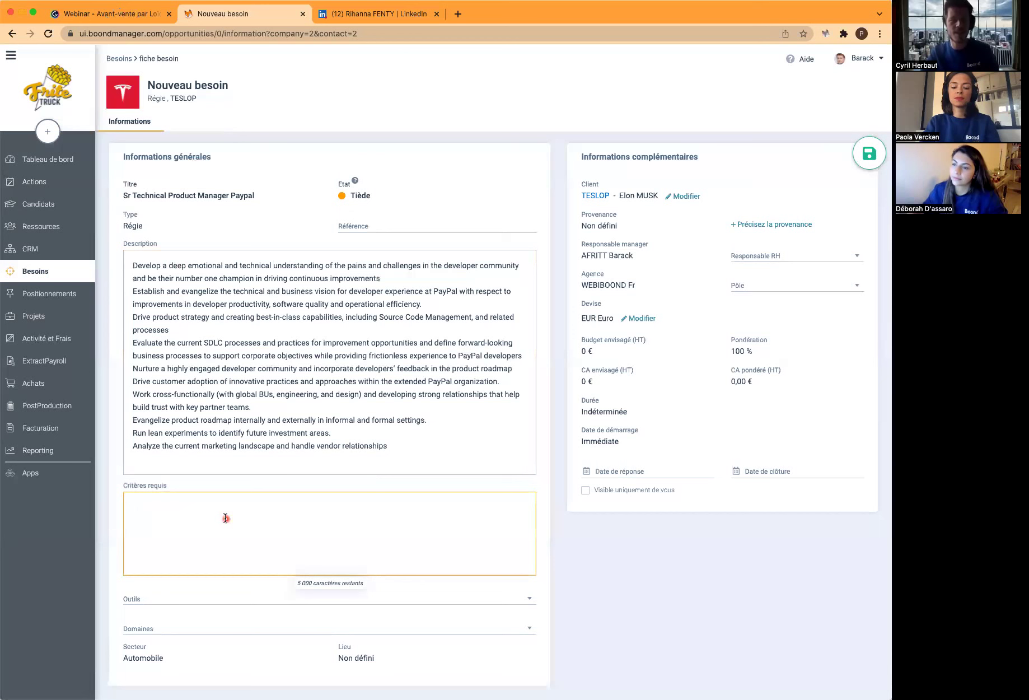
text(Minimum of 5 years’ experience in large scale technical business analysis and project management. Hands-on experience and deep understanding of Source Code Management practices Personal experience as a developer, including a well-informed opinion of the developer mindset and what’s most important to their success. Experience with SAAS solutions implementation and management. Proven experience in a dynamic product management role overseeing all elements of the product development lifecycle Ability to think and communicate at multiple levels, from conceptual product architecture to minute implementation details at the same time. Excellent collaboration and team building skills BS/BA in Business, Business Information Systems, Computer Science or similar.)
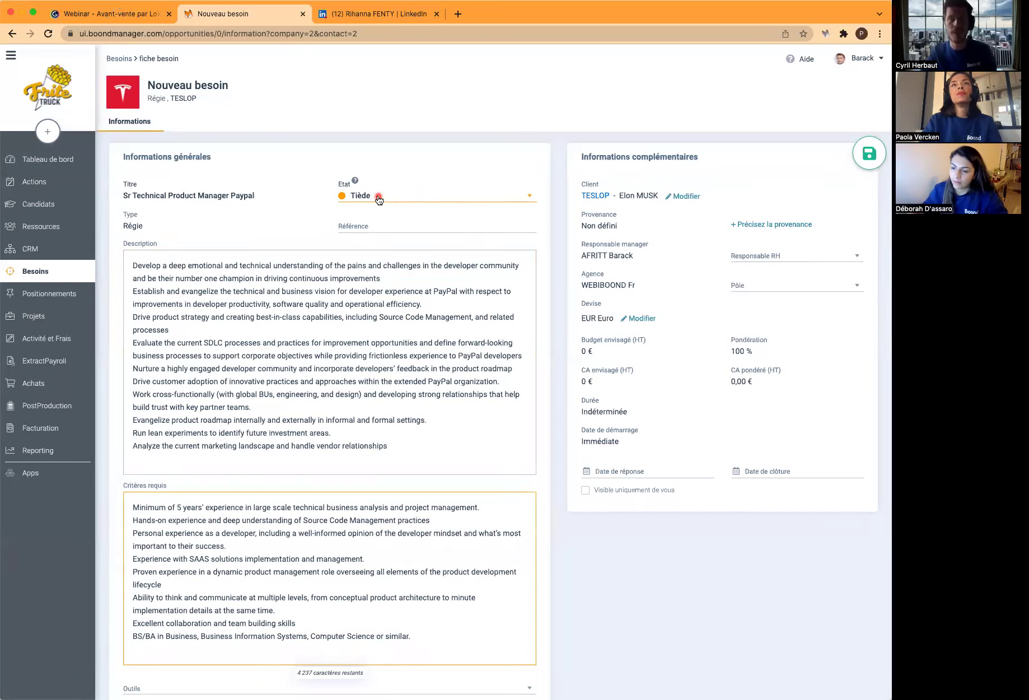
click(379, 200)
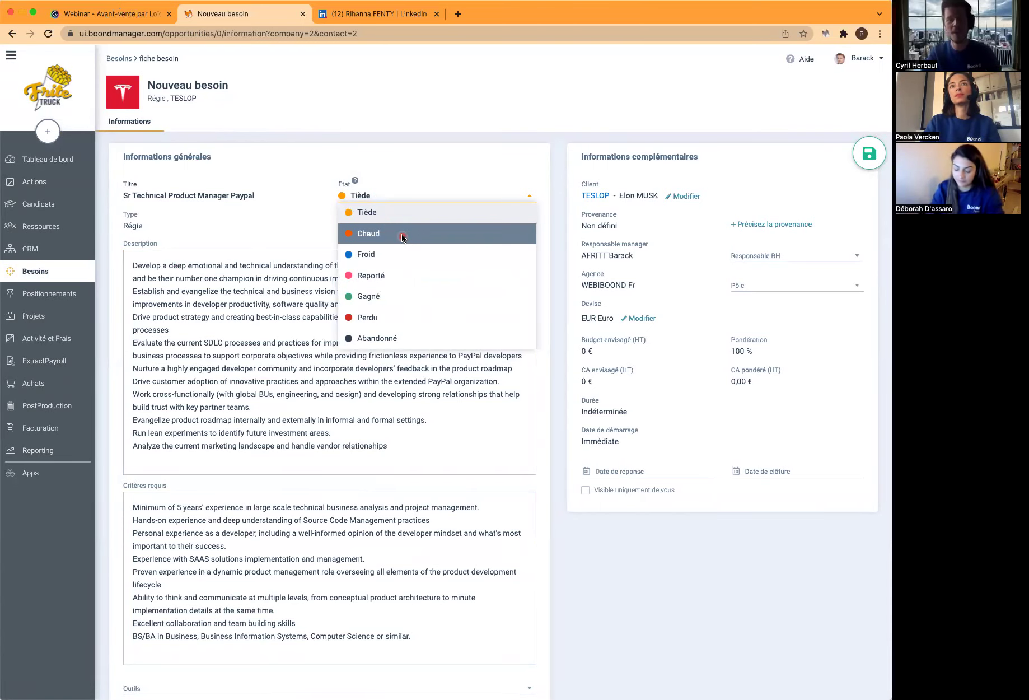
Set the need's status to Chaud, assign a different responsible manager, and enter a 750 € budget
click(374, 238)
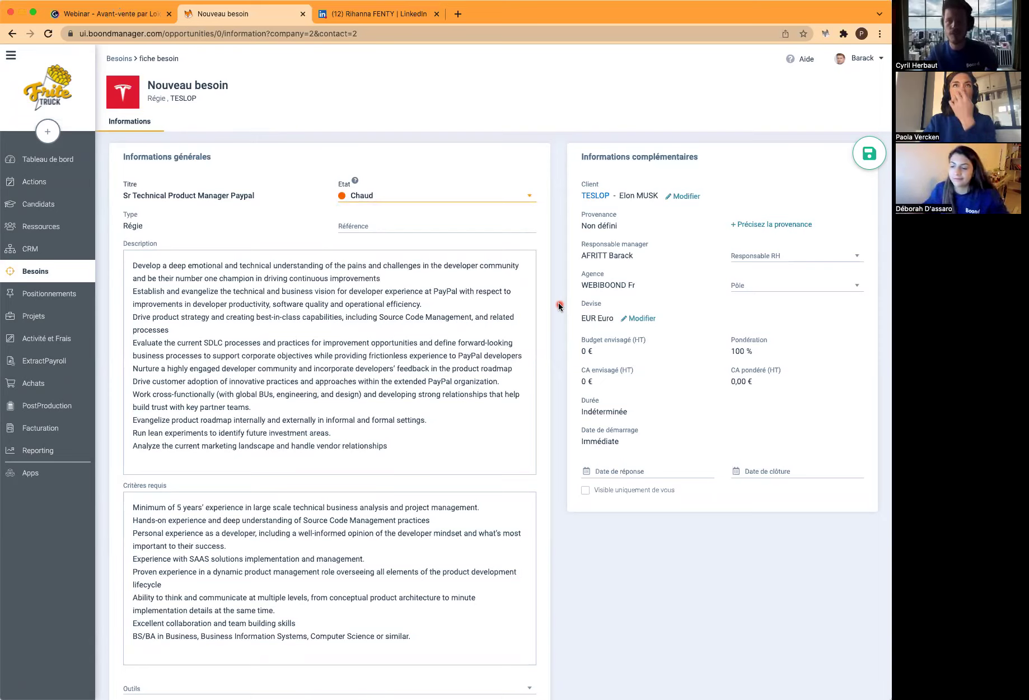
click(627, 255)
click(634, 293)
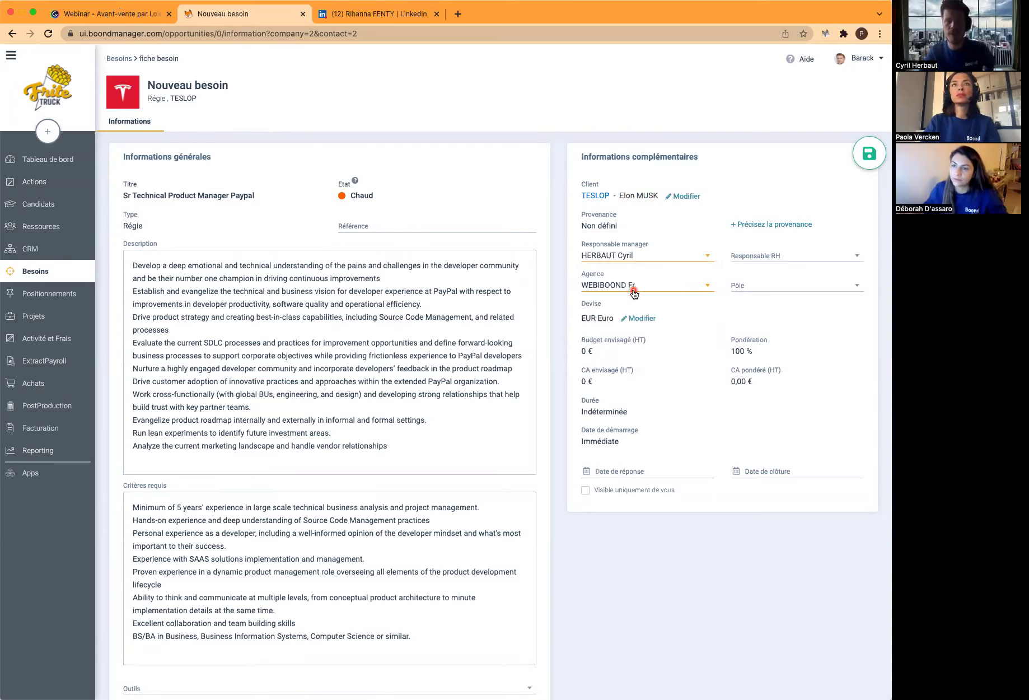
click(588, 351)
text(750)
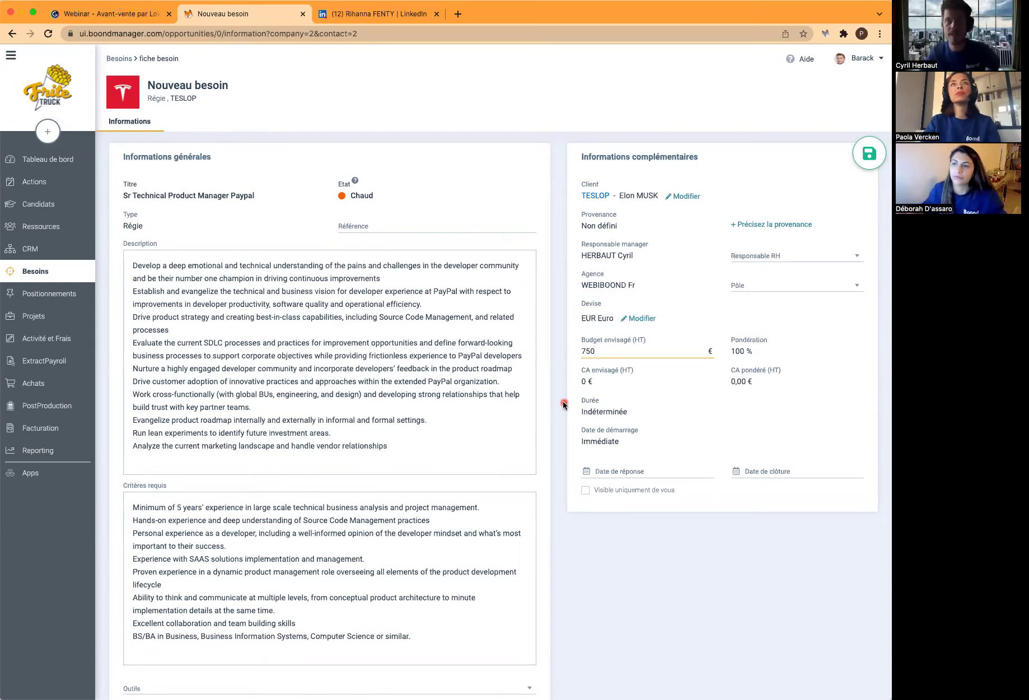
click(624, 448)
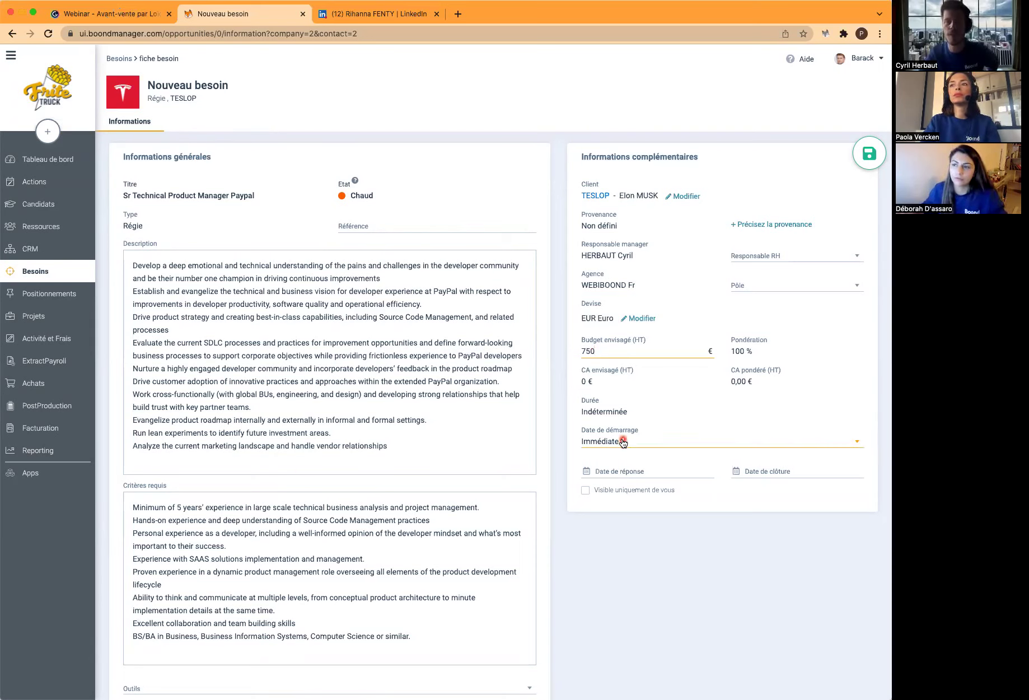
Set the start date to from 01/04/2022 and save the need
click(621, 441)
click(620, 477)
click(762, 442)
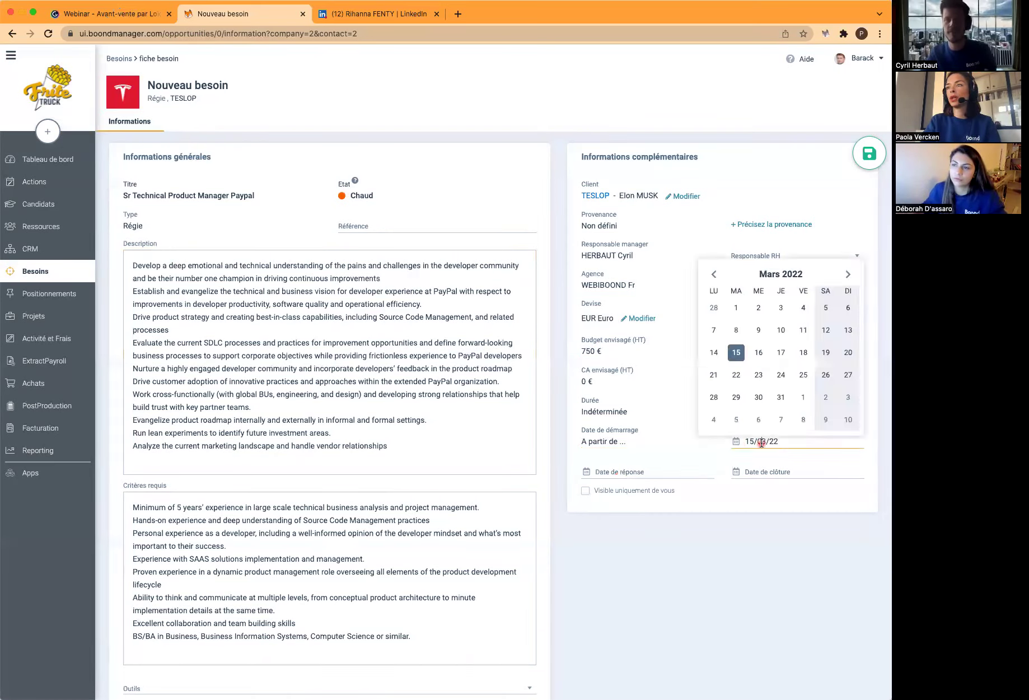
click(804, 398)
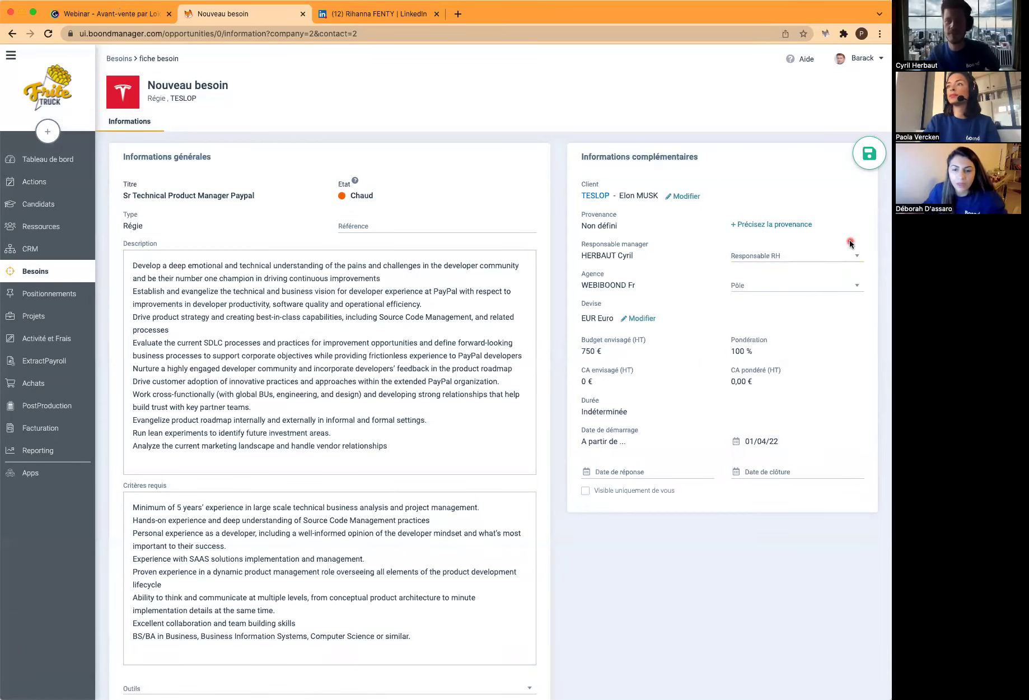
click(869, 159)
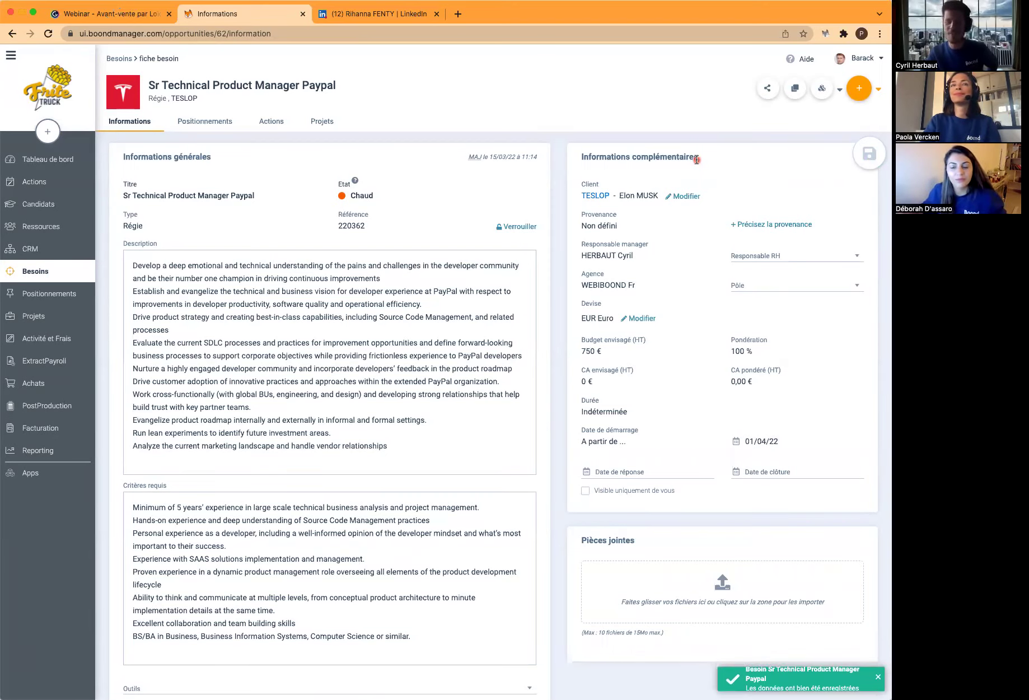
Share the need by e-mail with the Equipe IA group
click(769, 90)
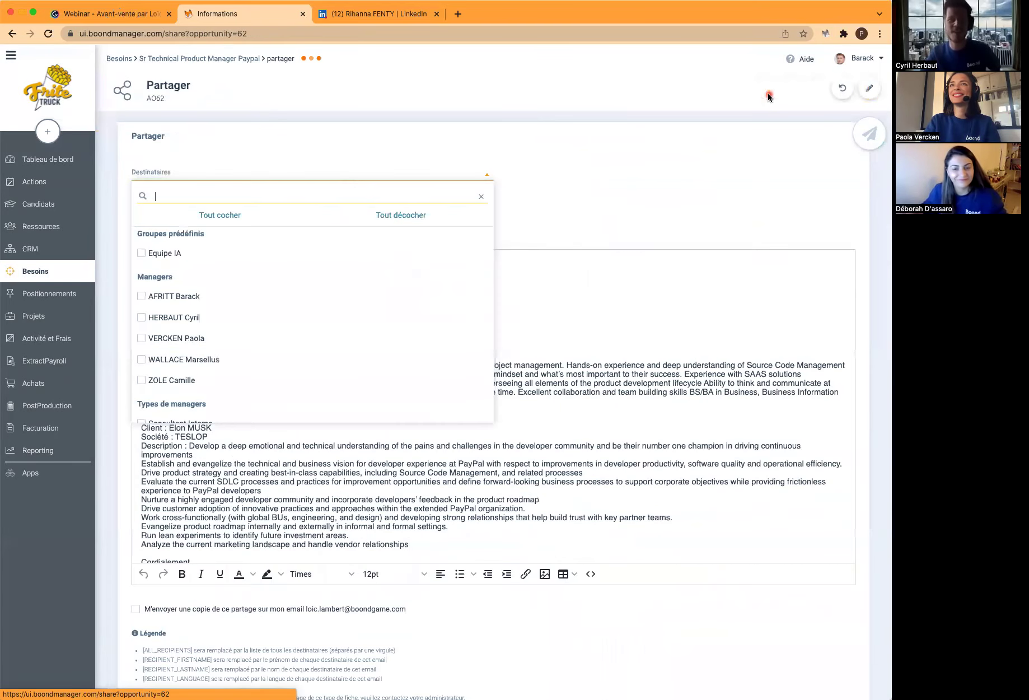
click(166, 253)
click(583, 140)
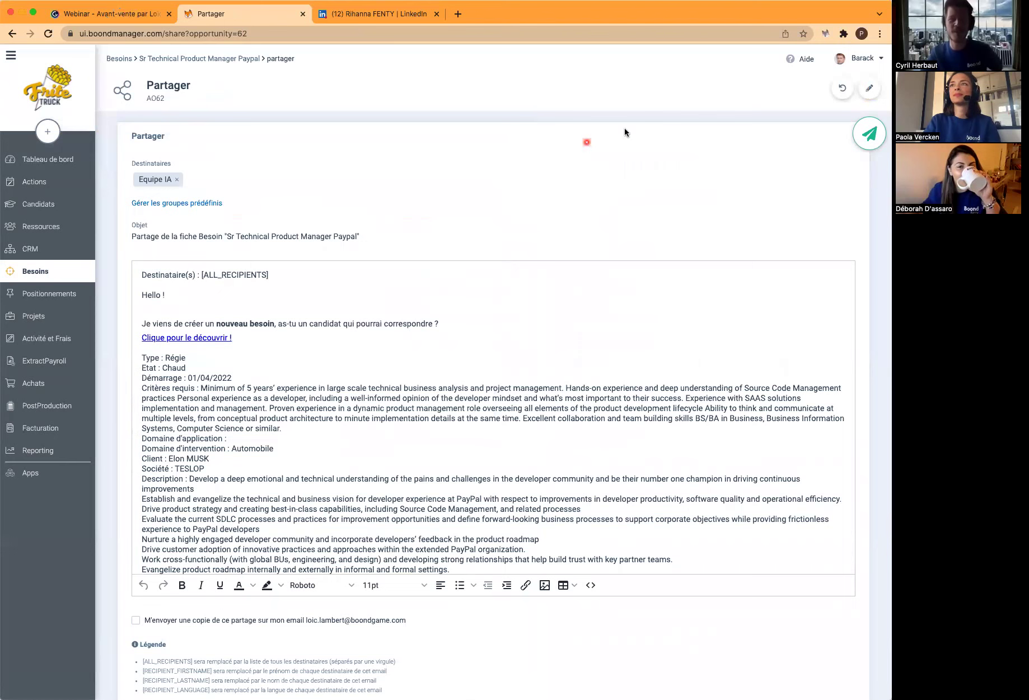
click(869, 134)
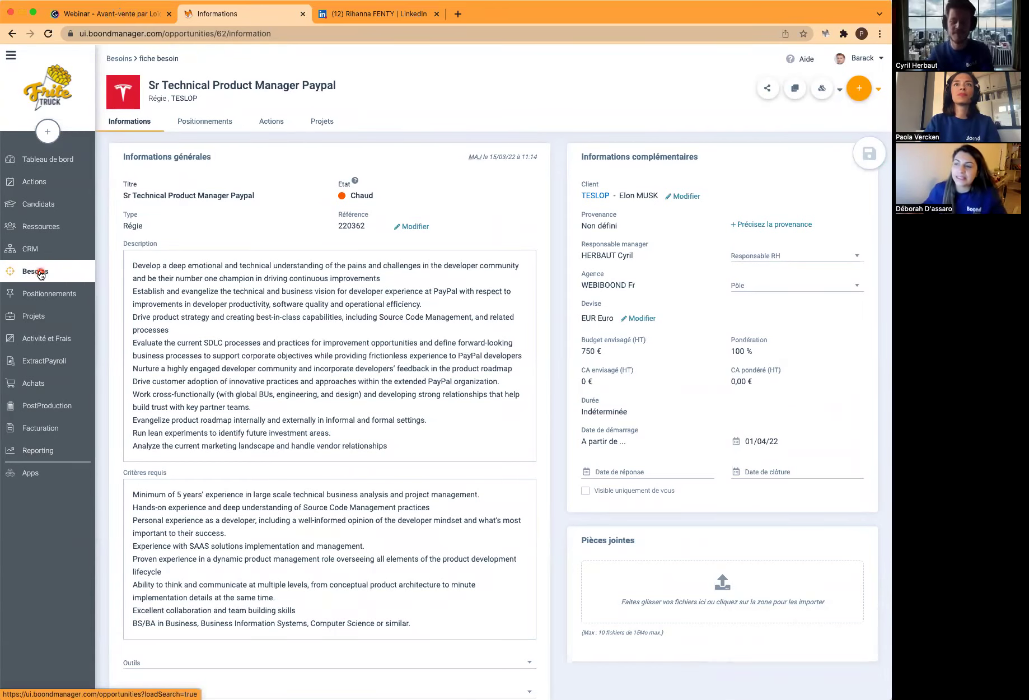
List the 14 needs in the Besoins en cours saved search, then go to the Candidats board
click(40, 273)
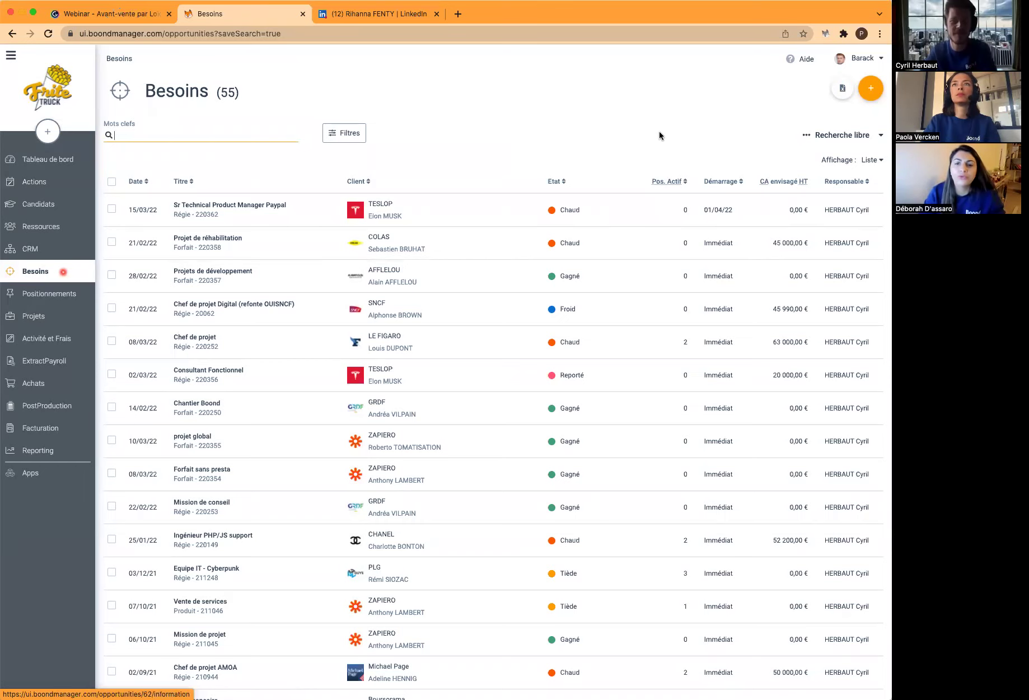
click(839, 137)
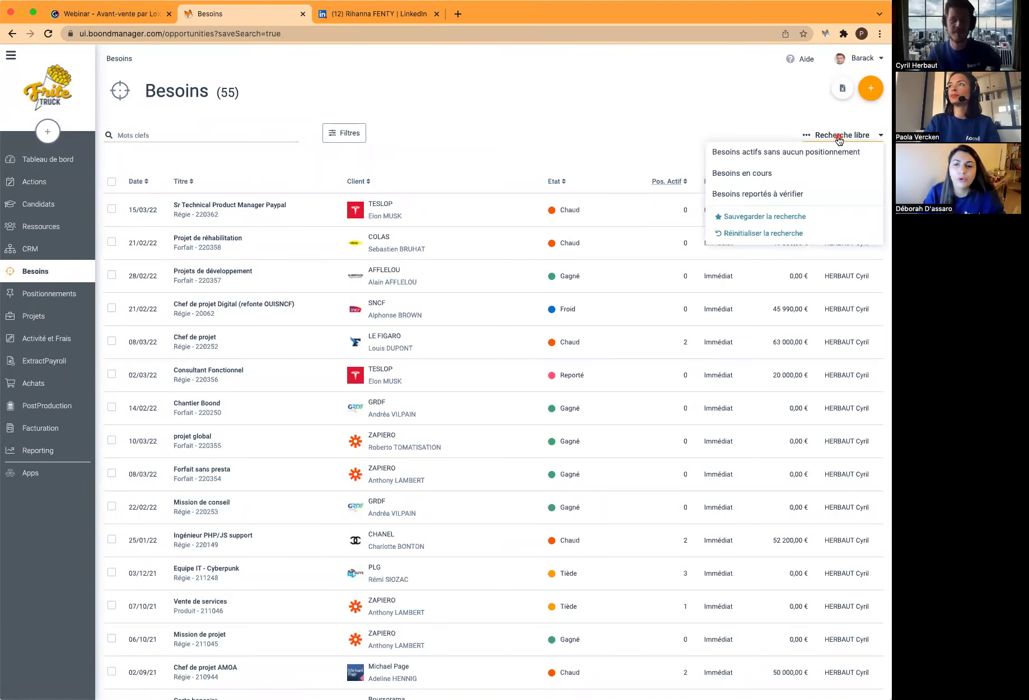
click(761, 173)
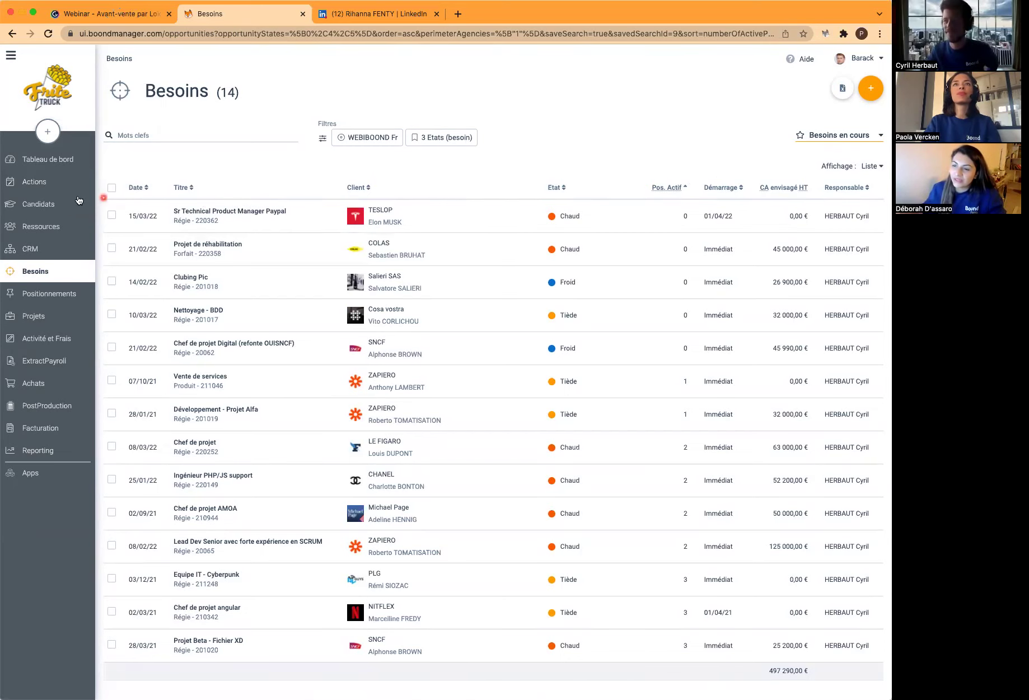
click(46, 205)
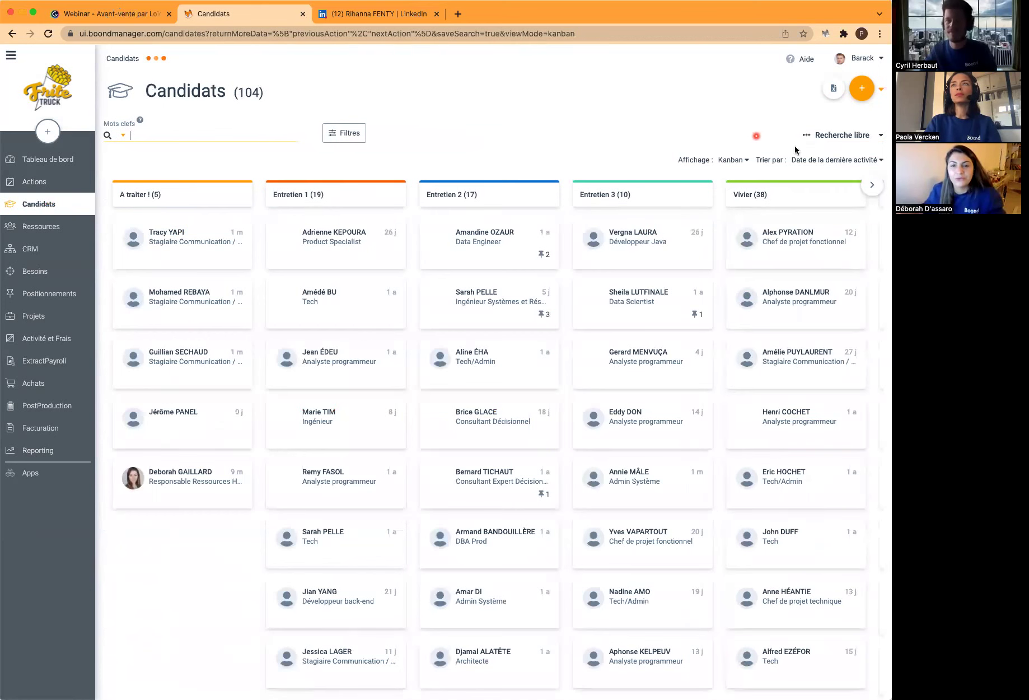
Apply the saved search for candidates with actions this month, then reset it to list all 125
click(848, 136)
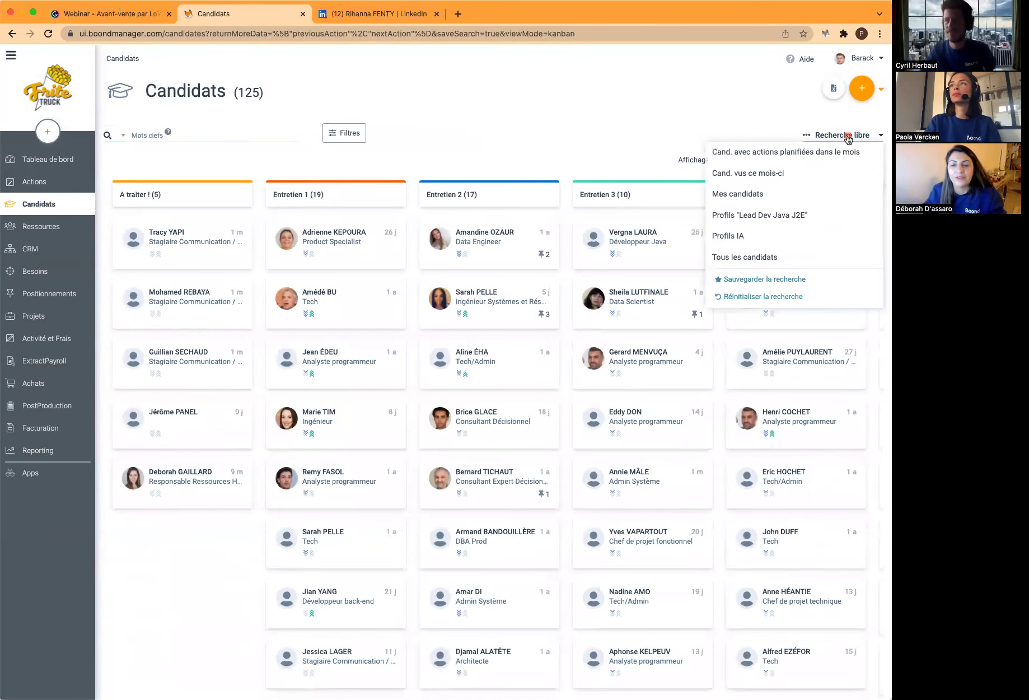
click(775, 154)
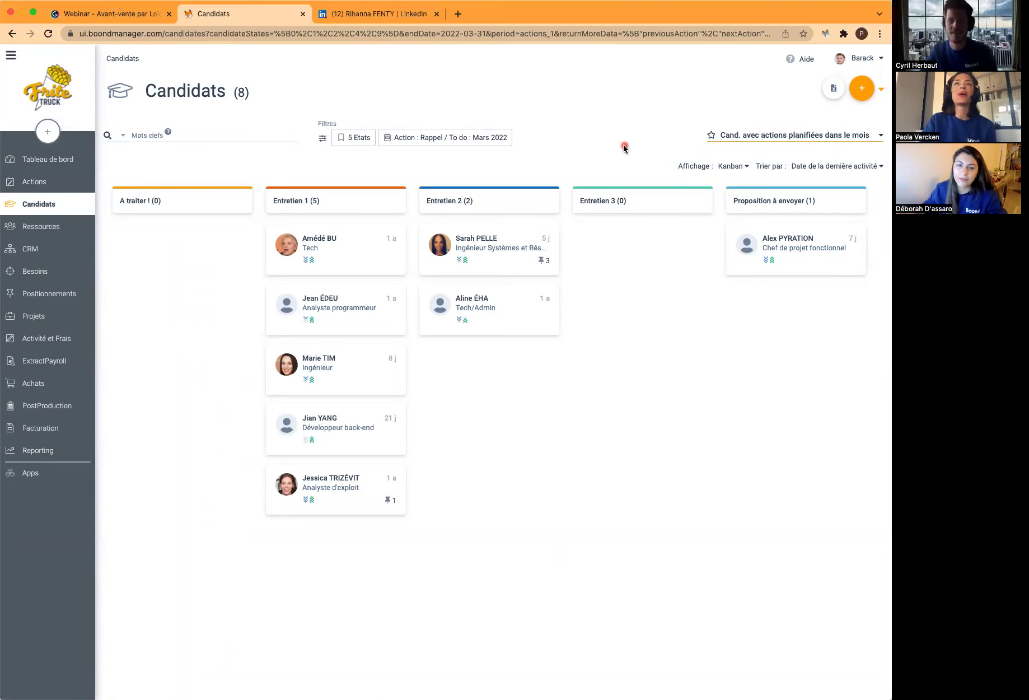
click(787, 136)
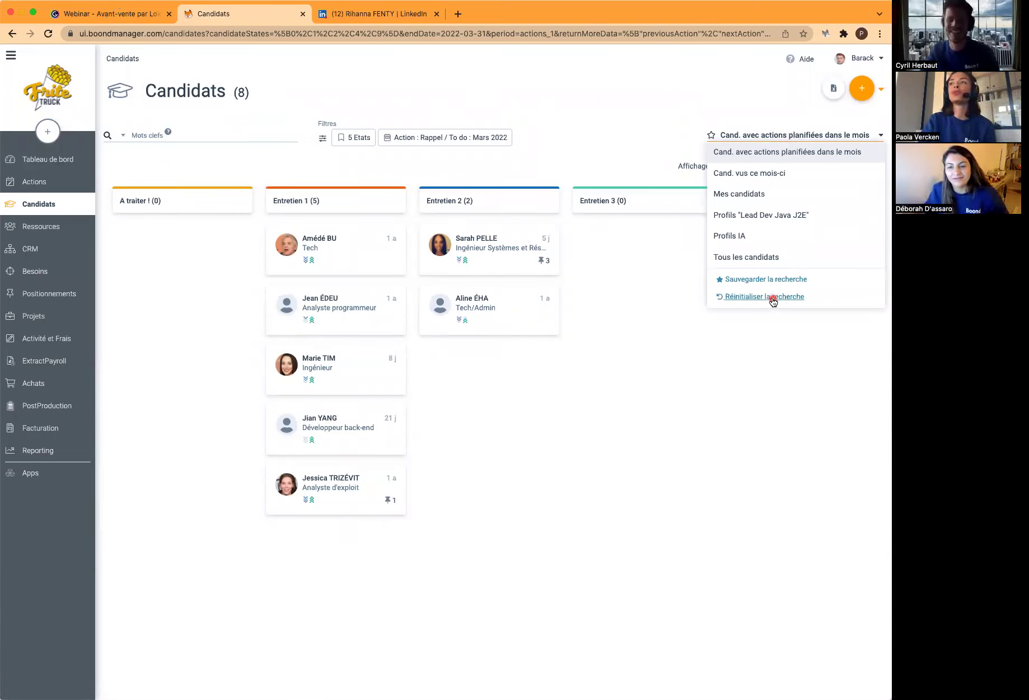
click(773, 297)
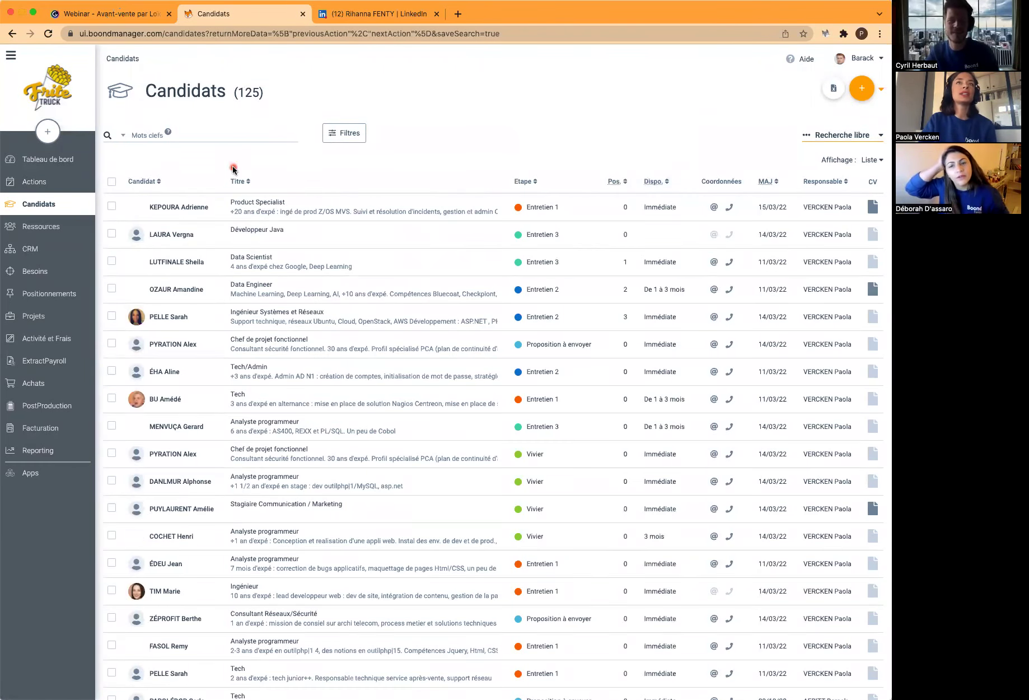
Go to the candidate's LinkedIn profile and bring up the BoondManager import form
click(380, 15)
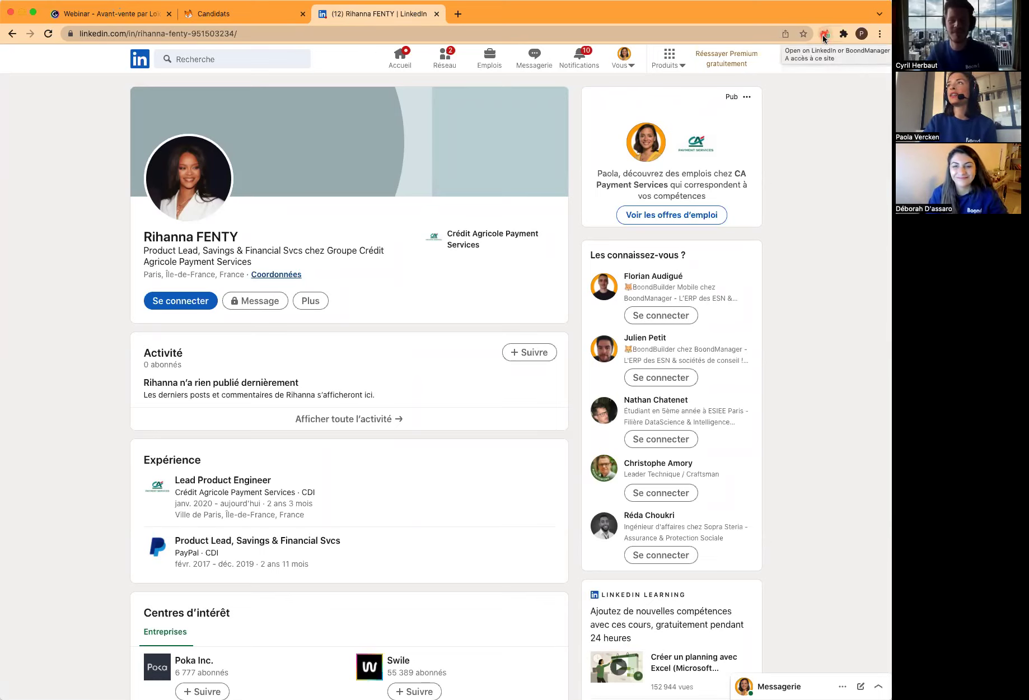
click(825, 35)
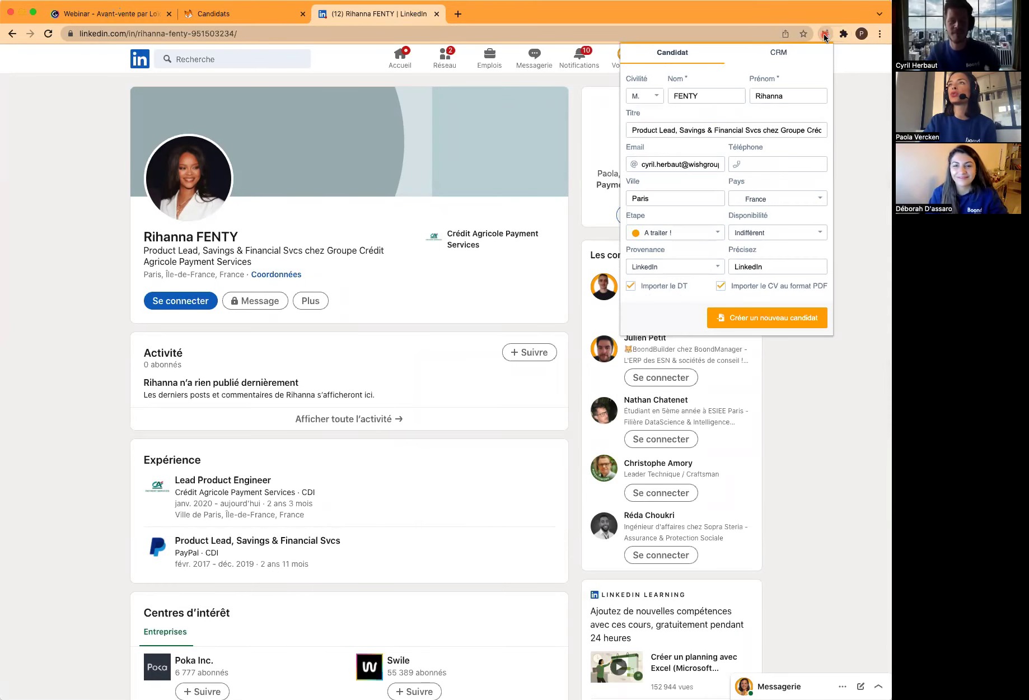
Set civility to Mme and create the new candidate from the LinkedIn profile
click(652, 97)
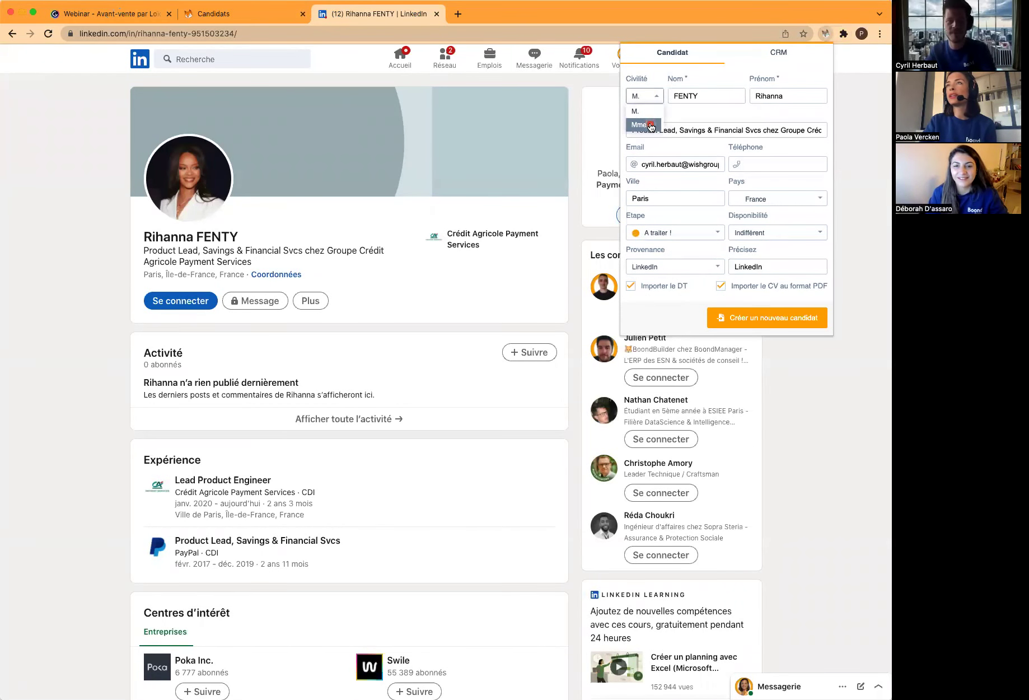
click(650, 125)
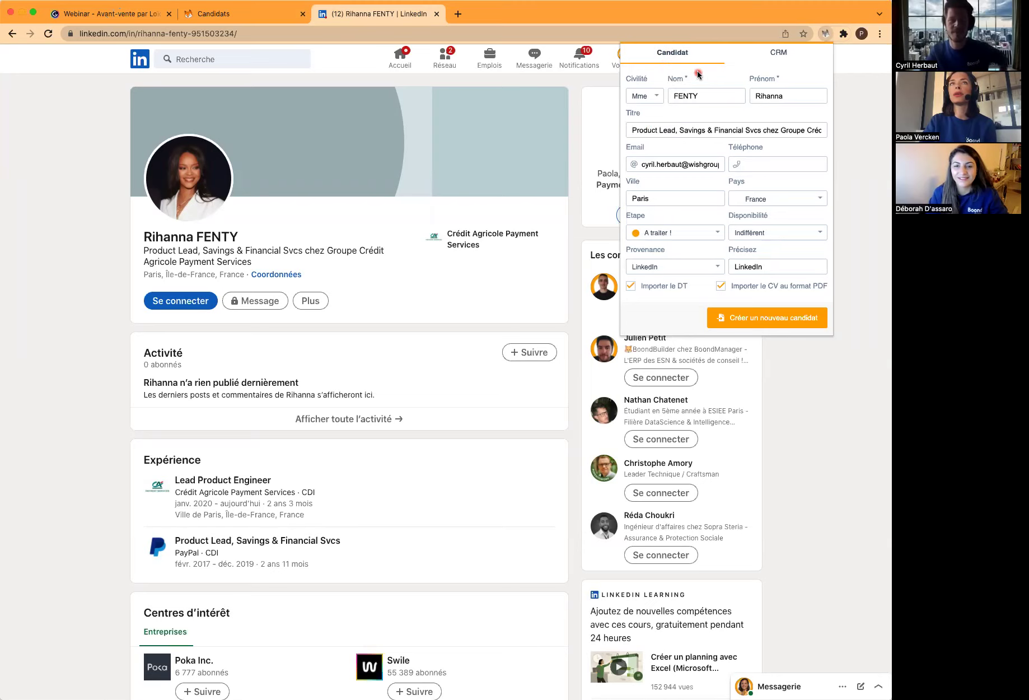
click(770, 320)
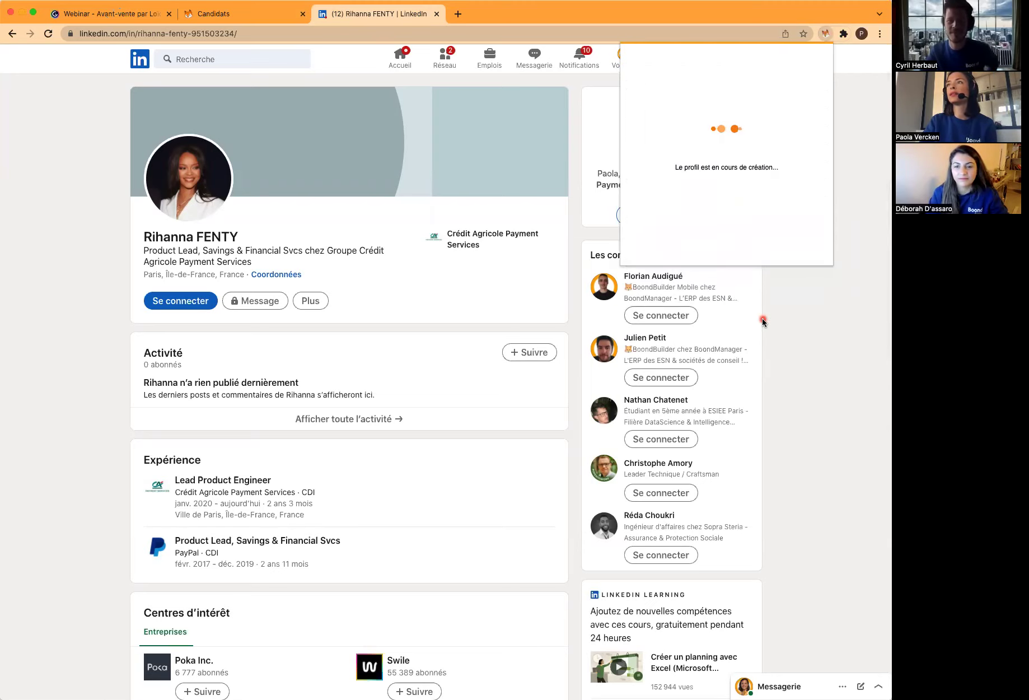
Reload the candidates list, now 126, and open the newly imported candidate's record
click(234, 12)
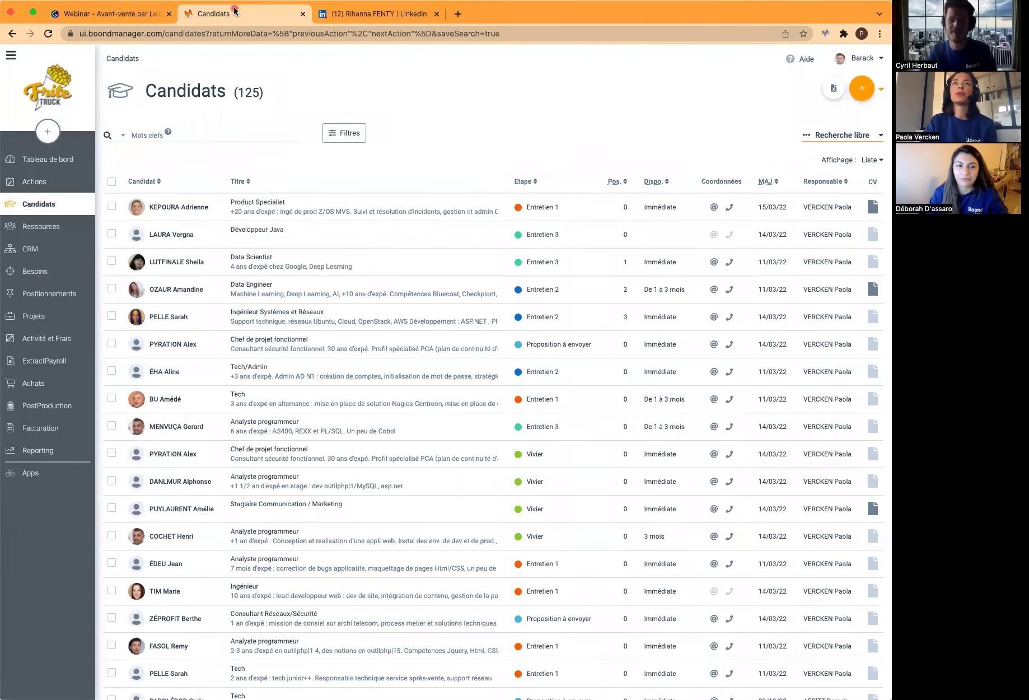
click(492, 35)
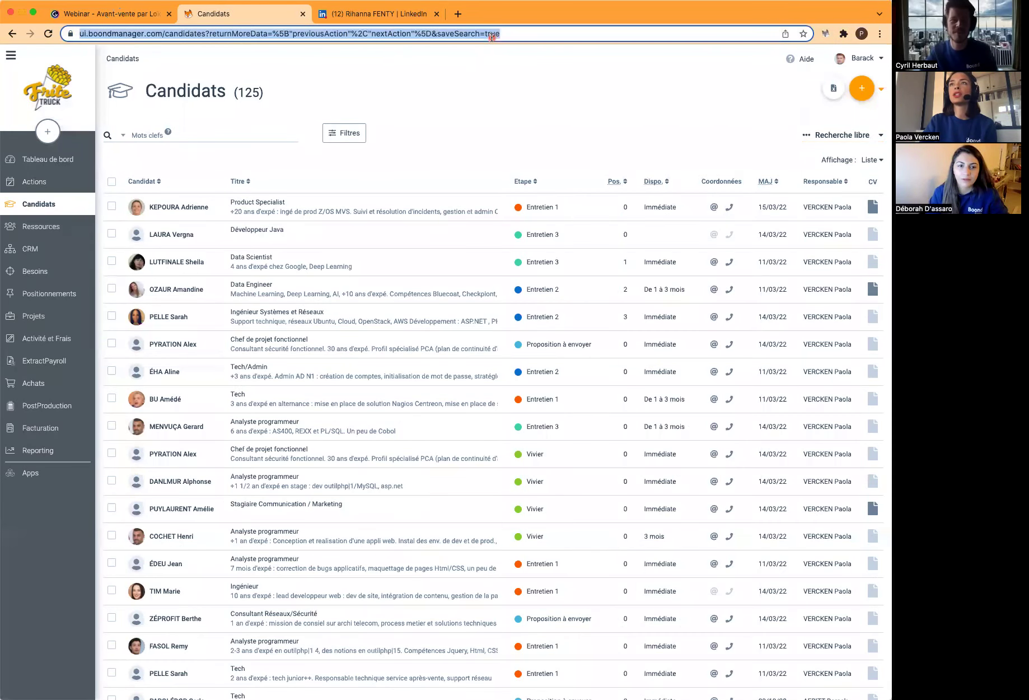
key(Return)
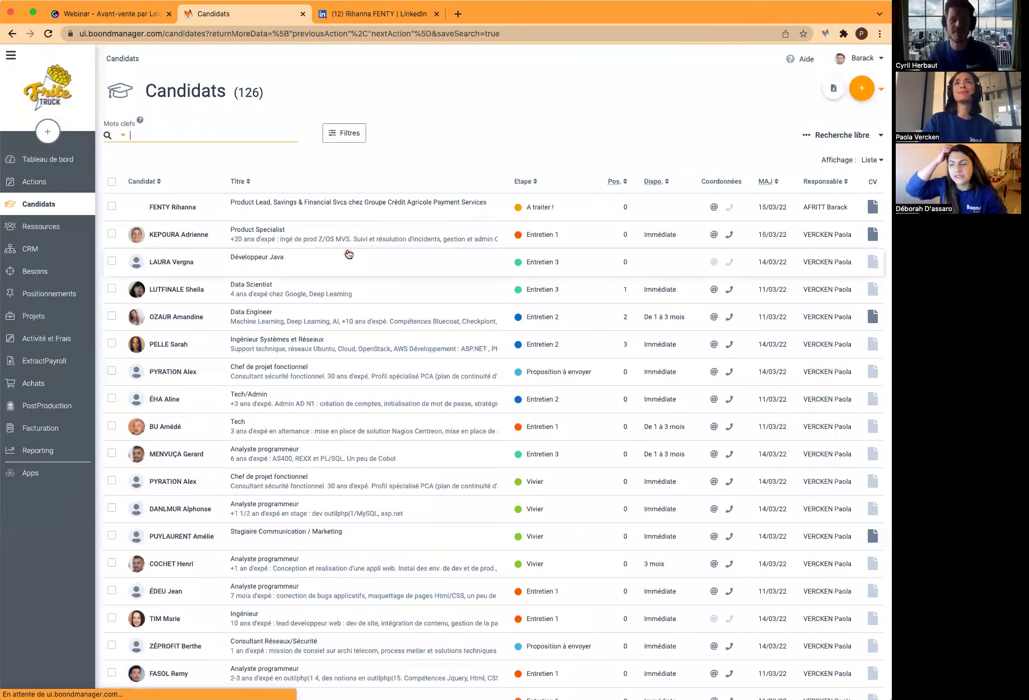
click(198, 208)
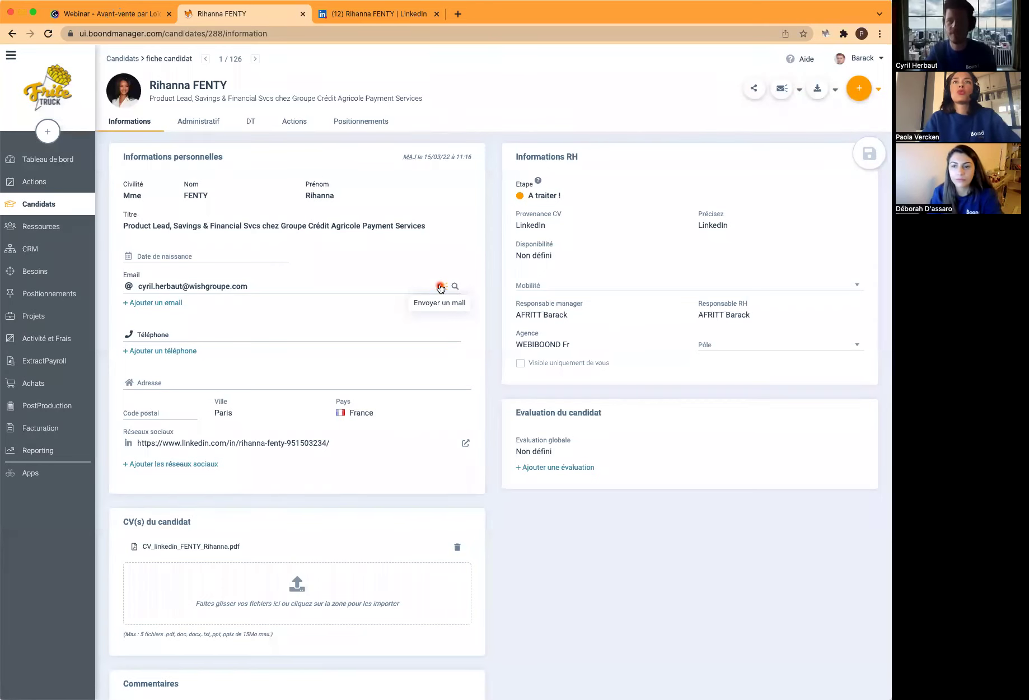
Draft an email to the candidate from the [WebiBoond] Confirmation d'entretien template, then return to the candidates list
click(441, 287)
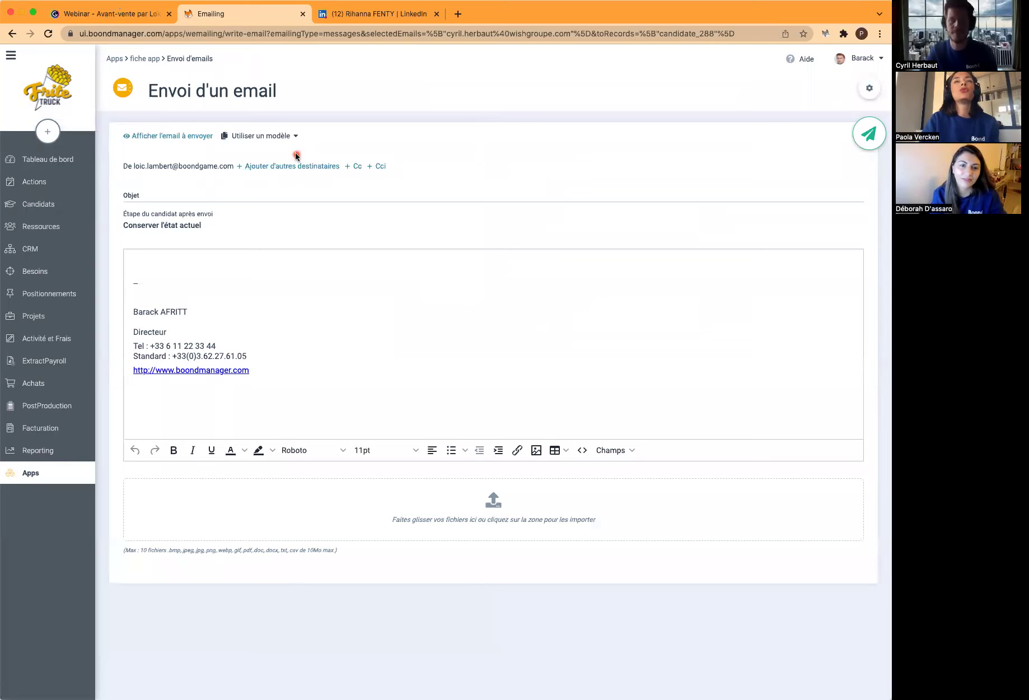
click(268, 137)
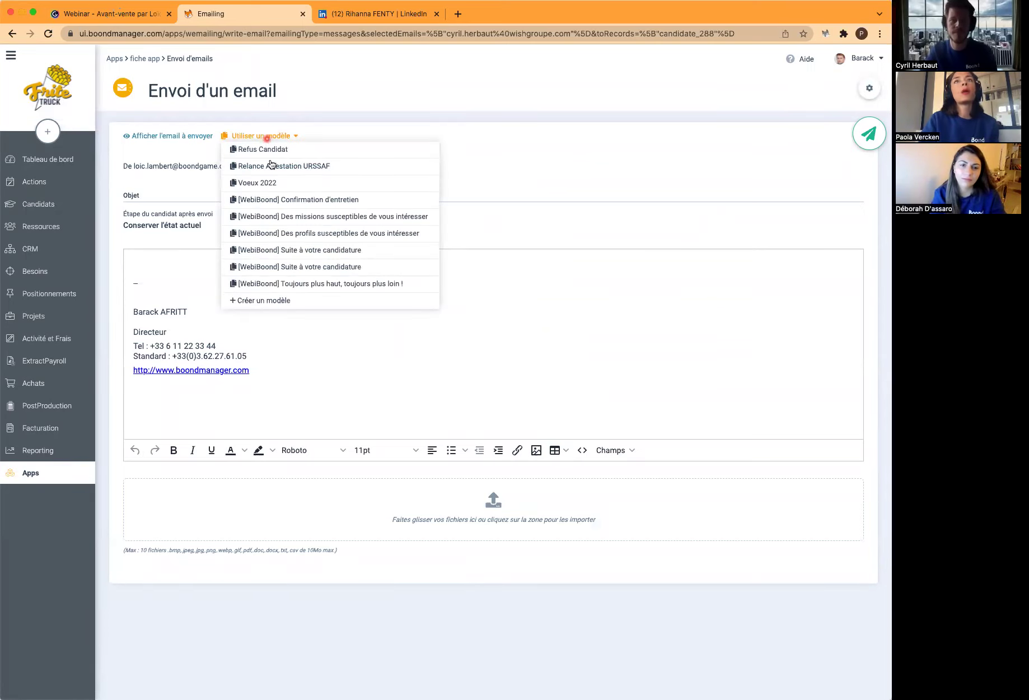
click(312, 200)
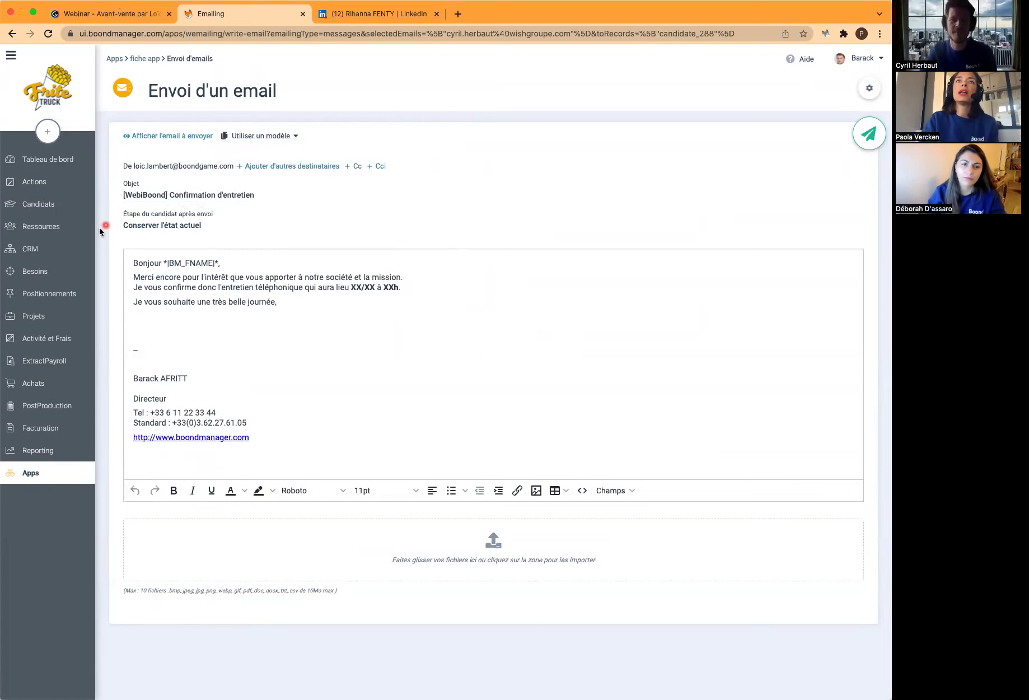
click(241, 226)
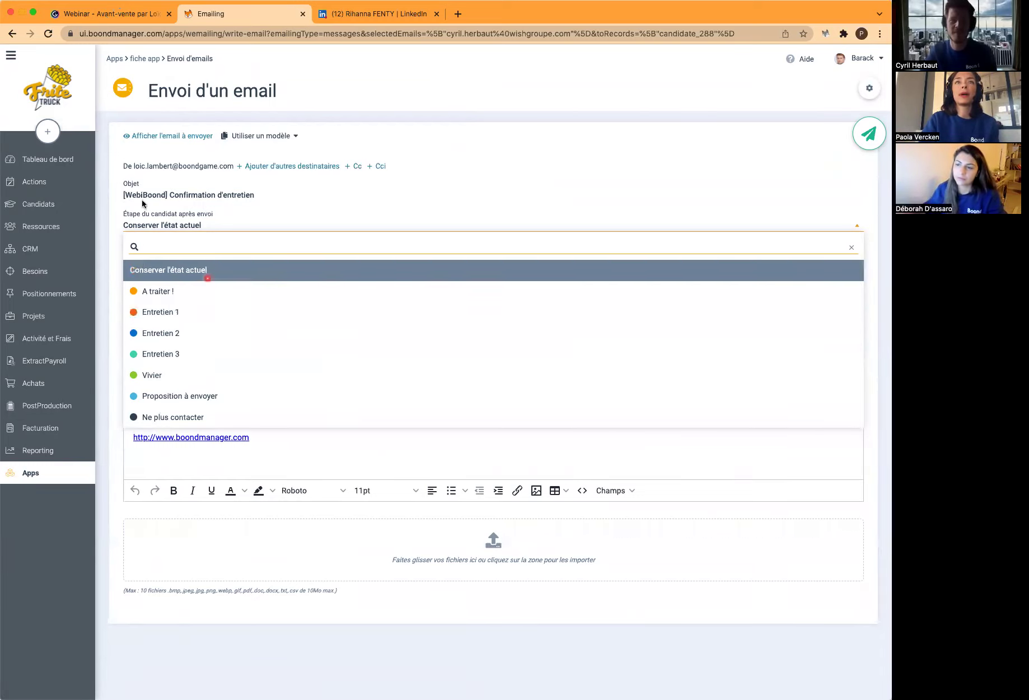
click(72, 205)
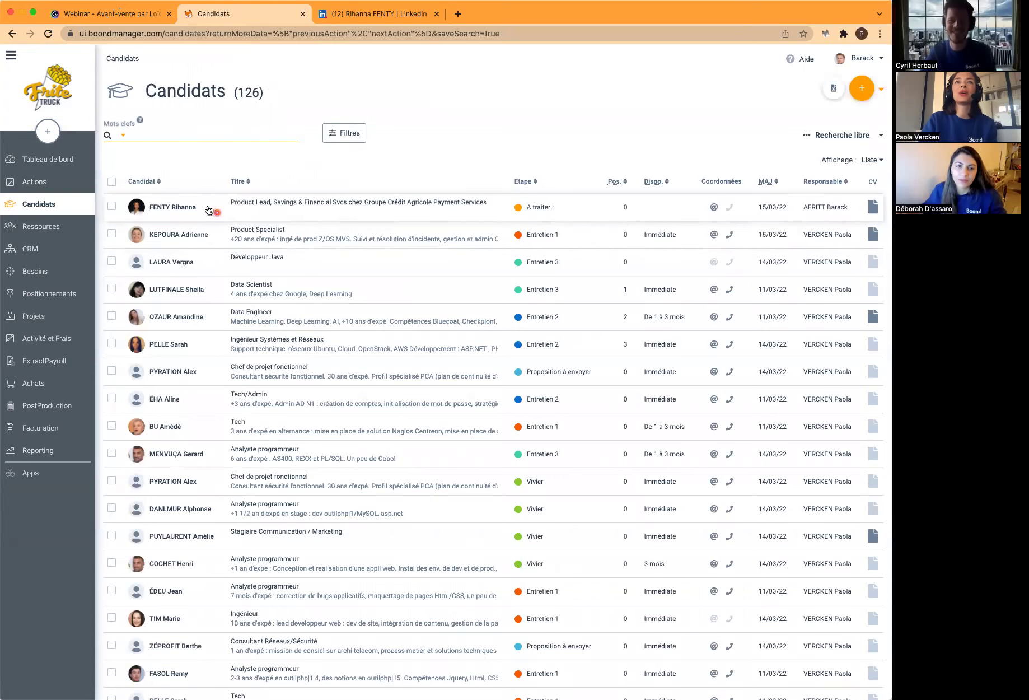
From the imported candidate's record, start a new action via the orange + menu
click(207, 208)
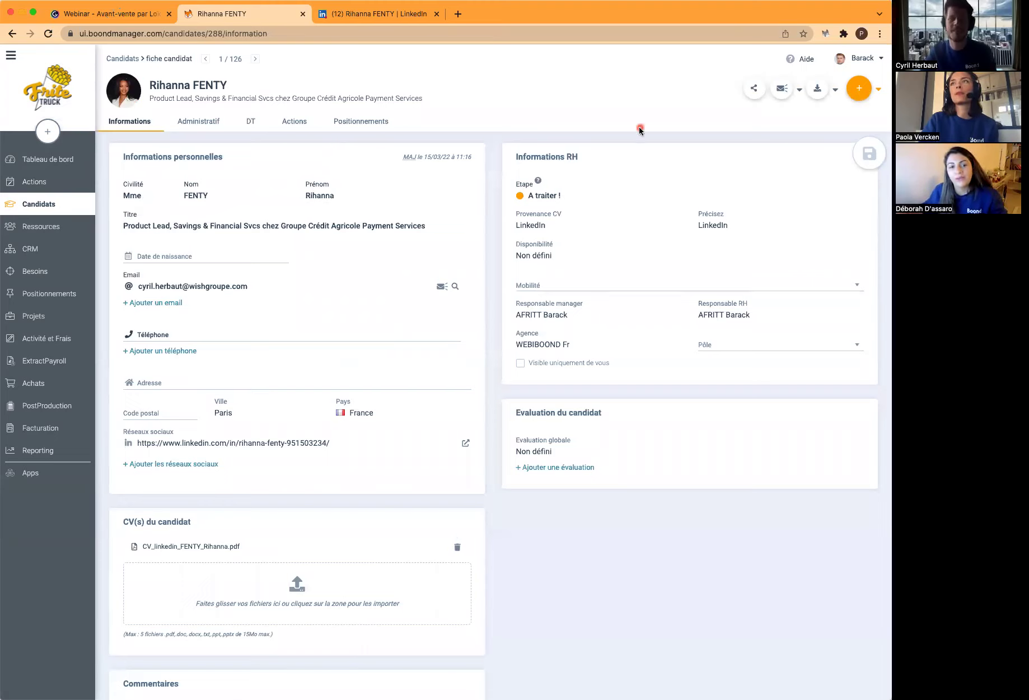
click(859, 96)
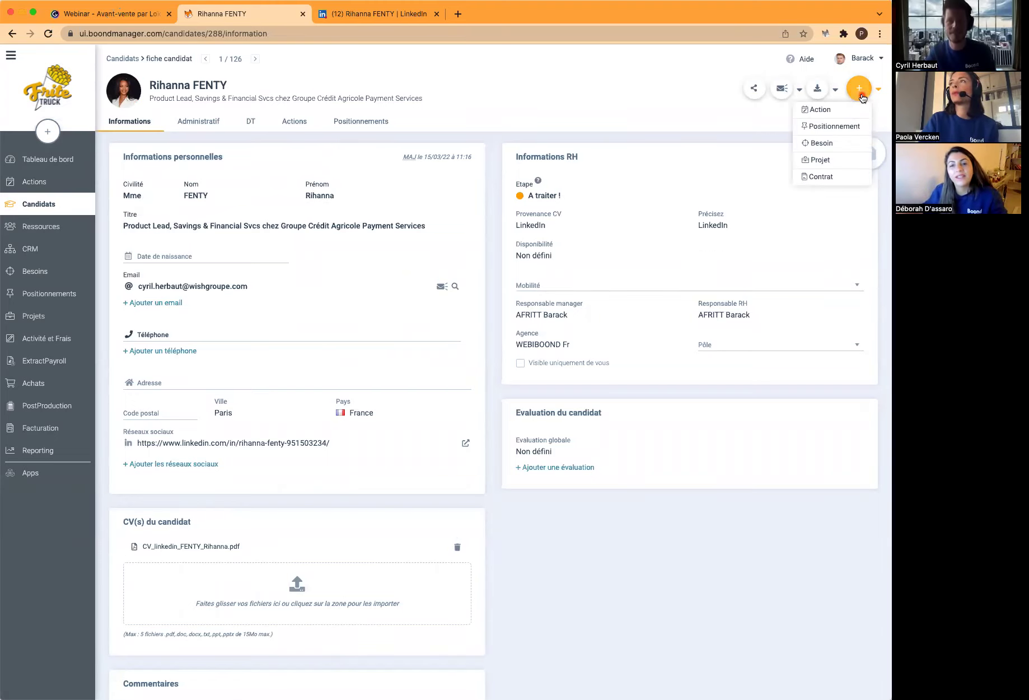
click(819, 111)
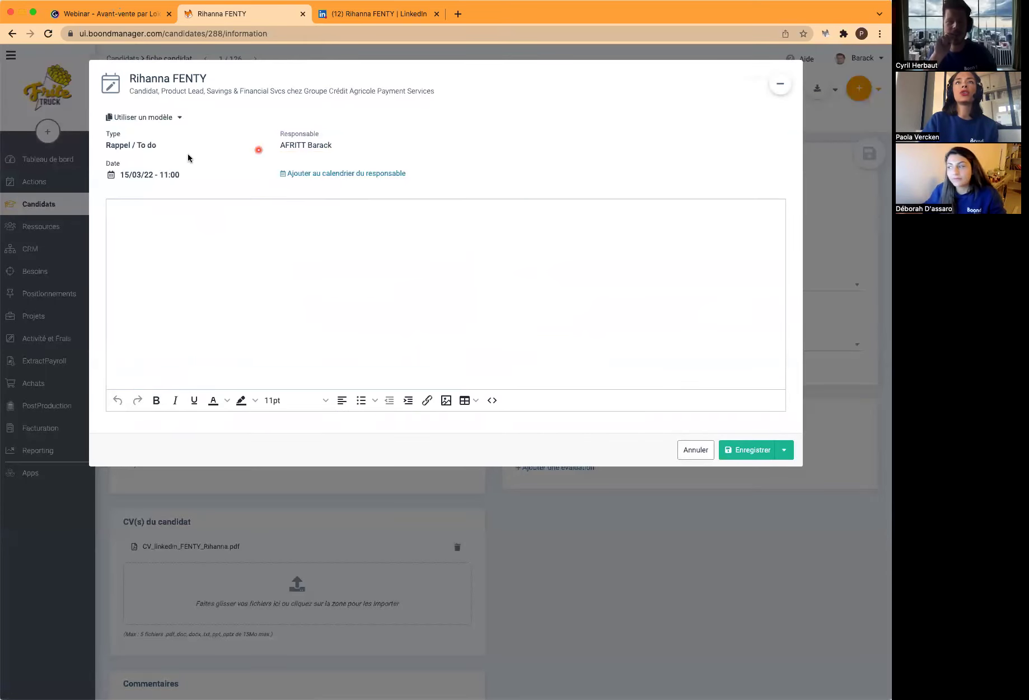
Apply the Prépa E1 template to the action and date it 16/03/22
click(157, 119)
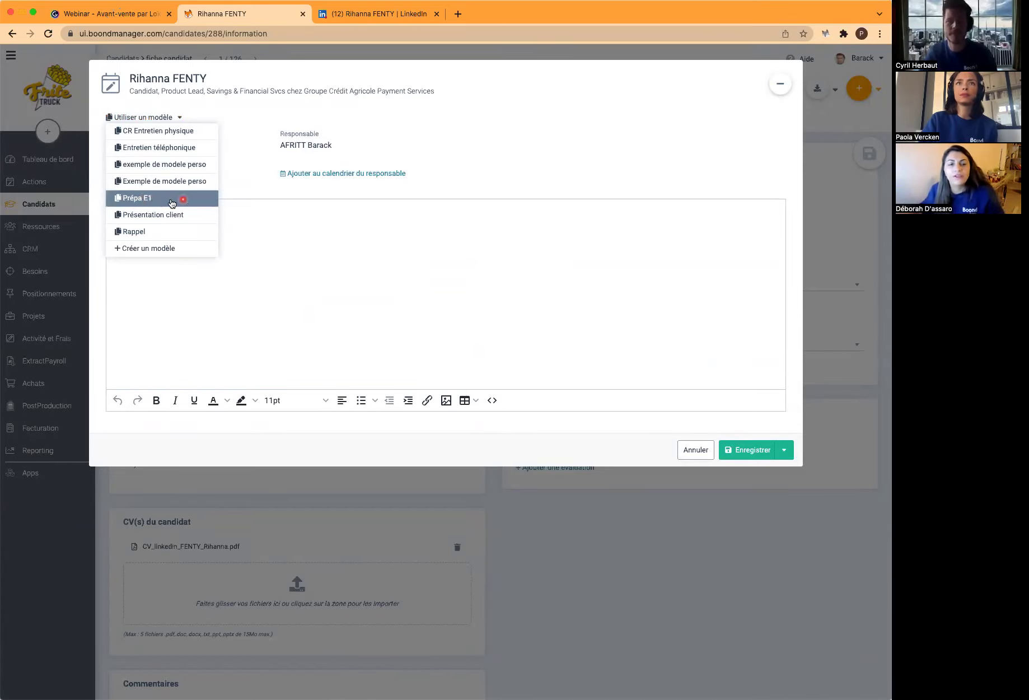
click(147, 199)
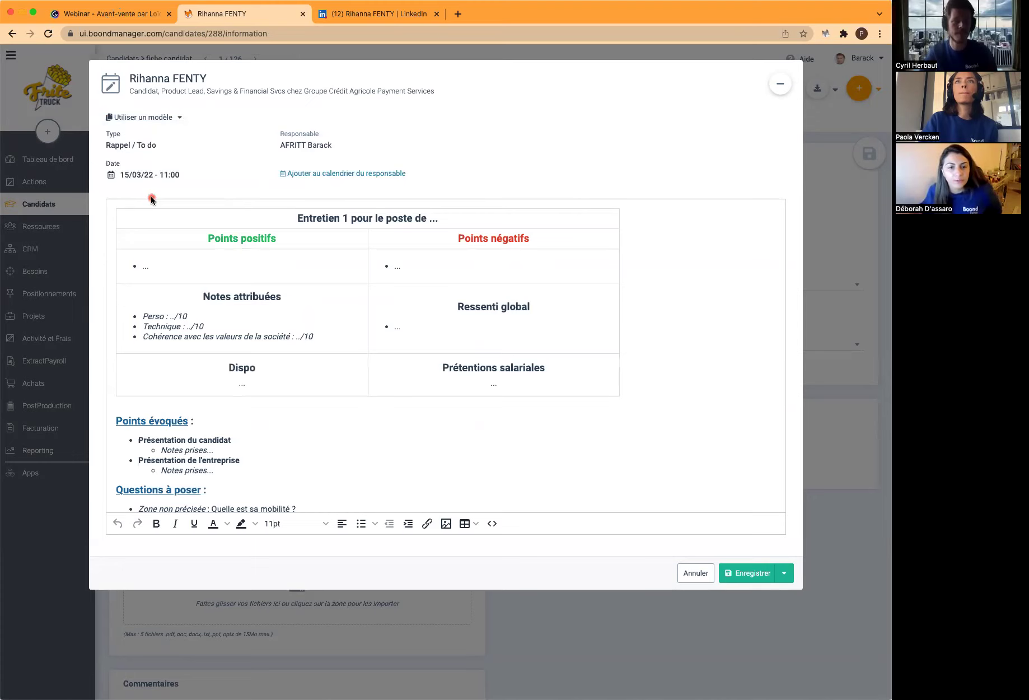
click(142, 175)
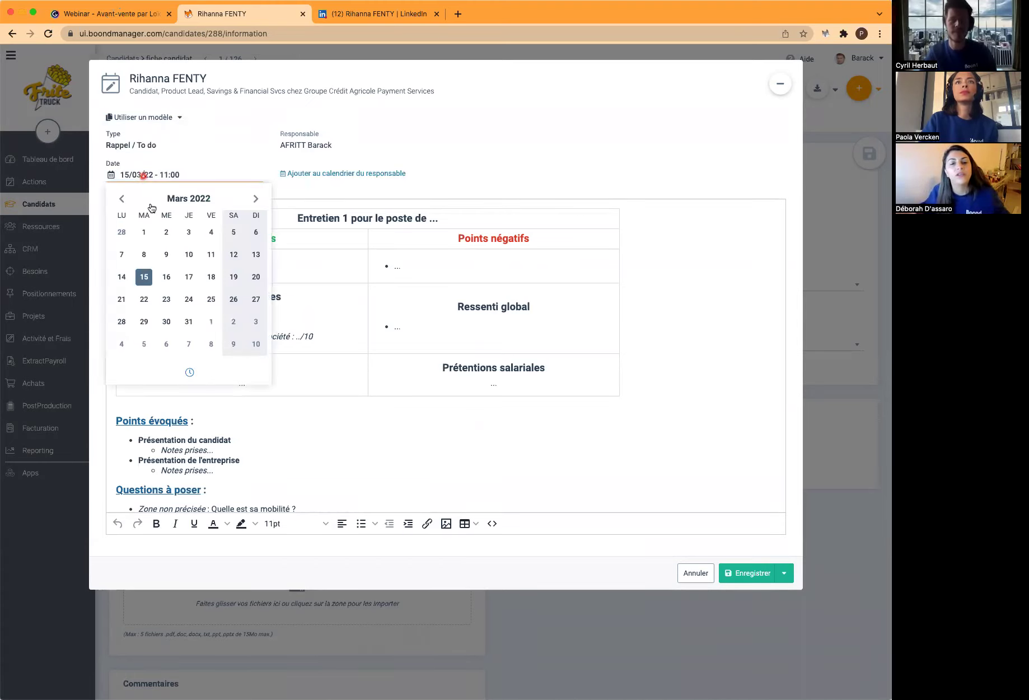
click(167, 276)
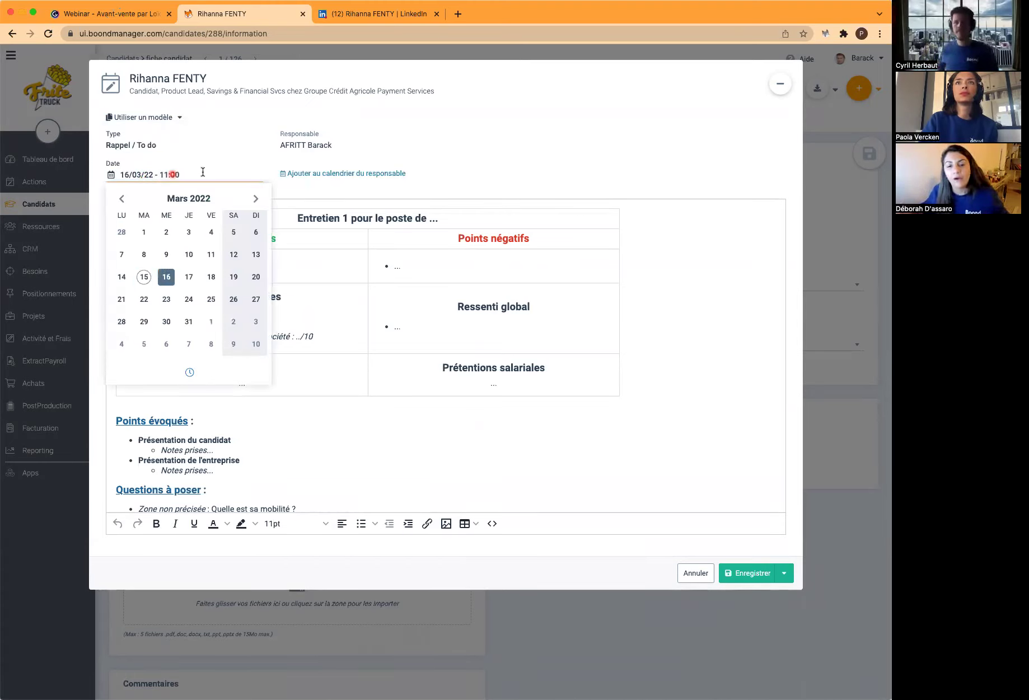
click(513, 163)
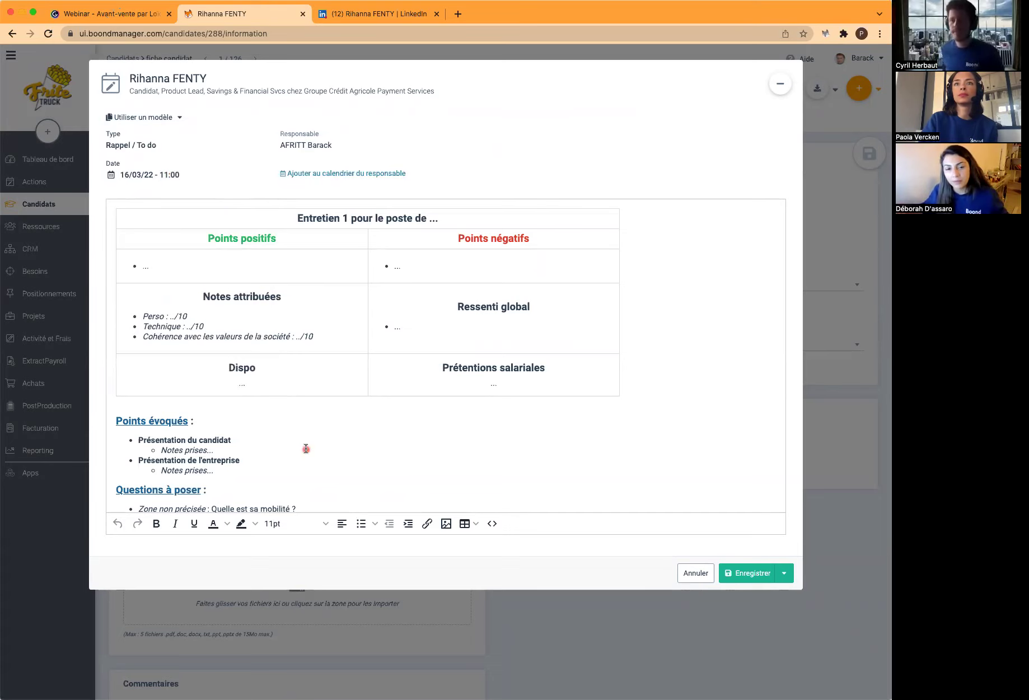
Replace the question 'Quelle est sa mobilité ?' with '2 ans d'absence ?'
scroll(306, 448, down, 2)
drag(298, 471, 212, 469)
text(2 ans d'absence)
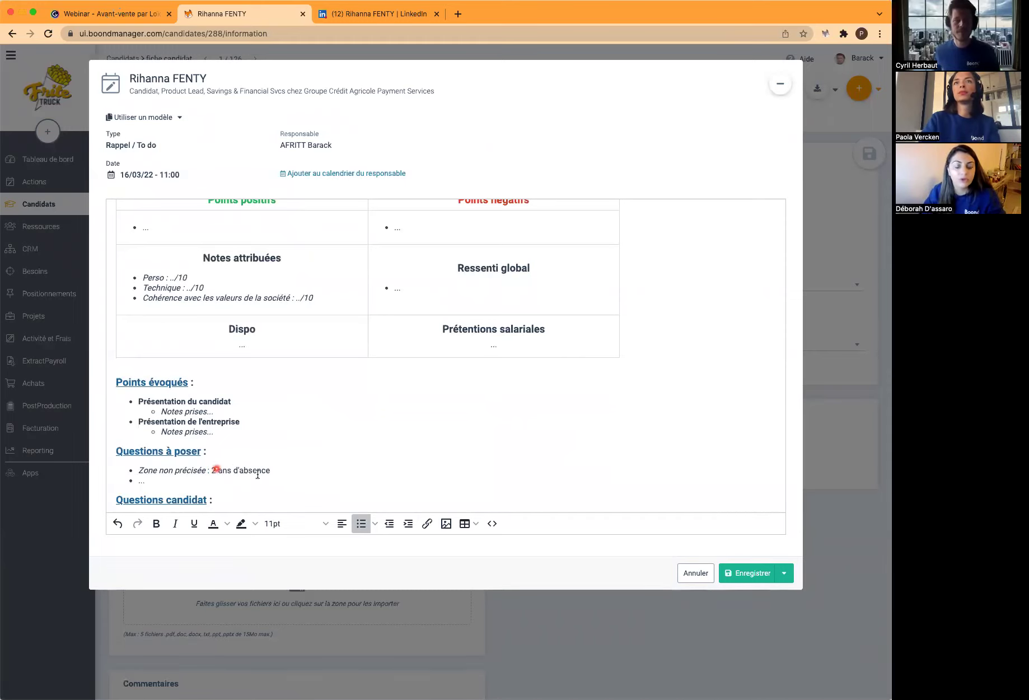
text( ?)
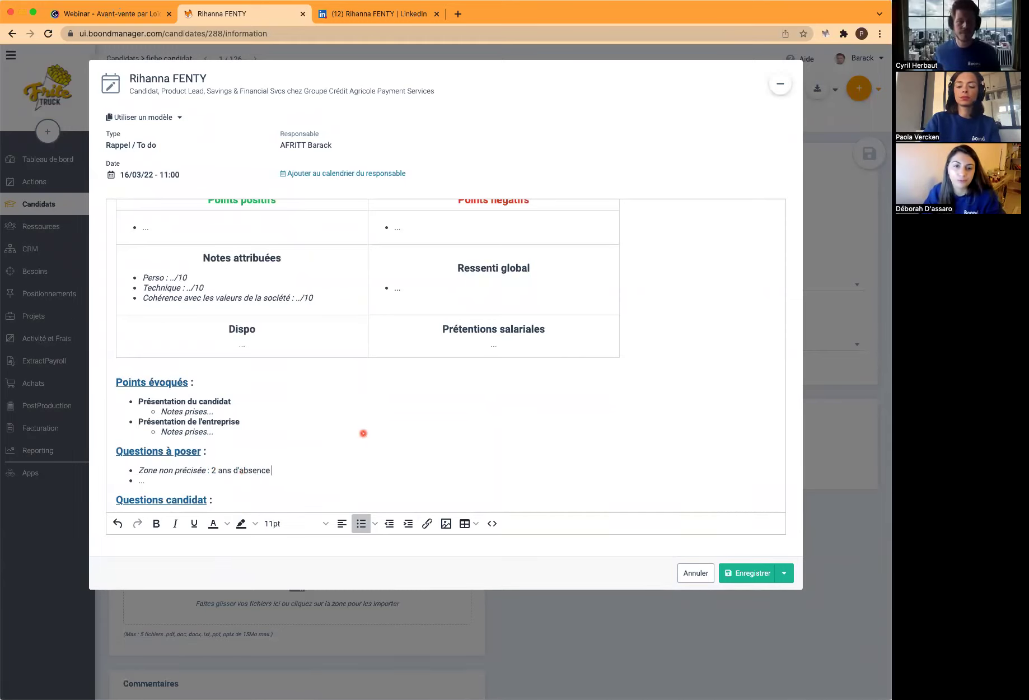
scroll(363, 432, up, 2)
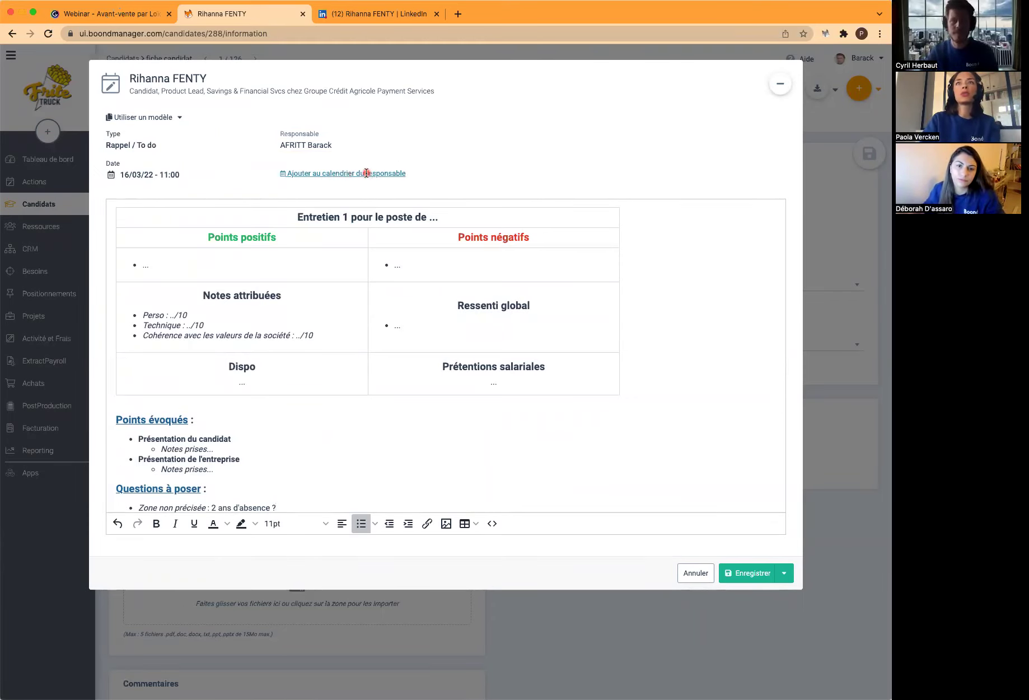
click(368, 174)
Make another team member the event's responsible and append '- Entretien téléphonique' to the title
click(334, 148)
click(334, 205)
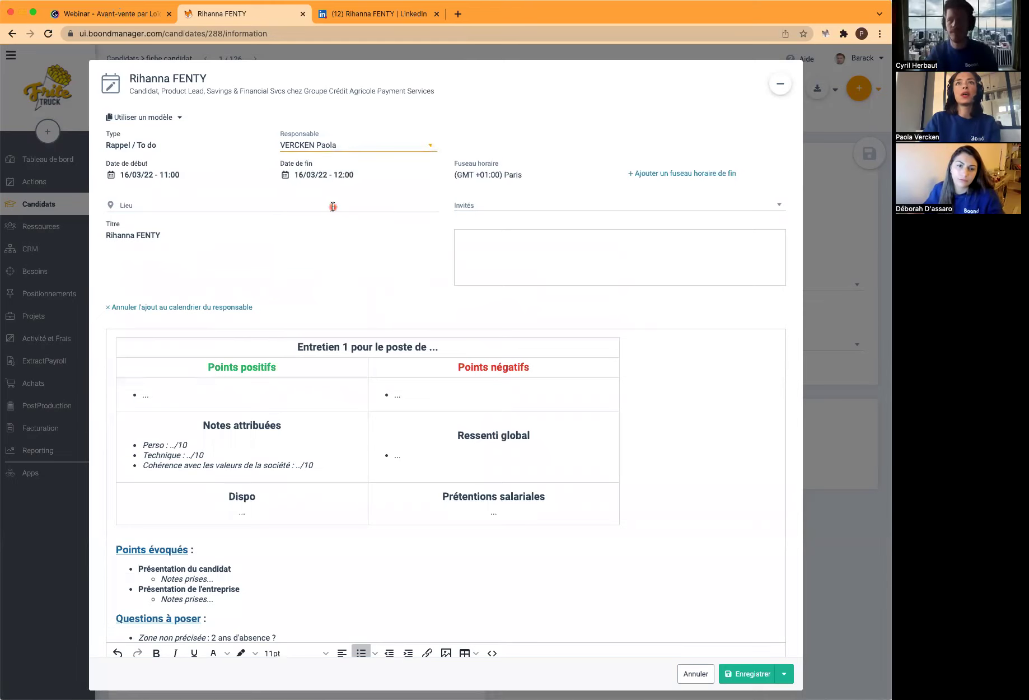
click(183, 235)
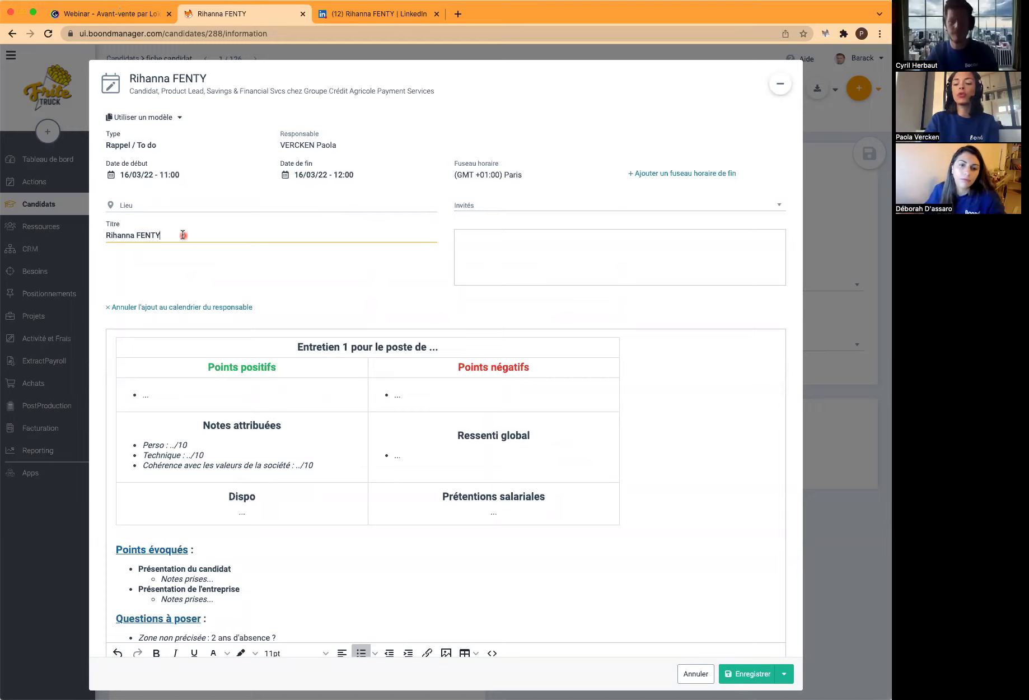
text(- Entretien téléphonique)
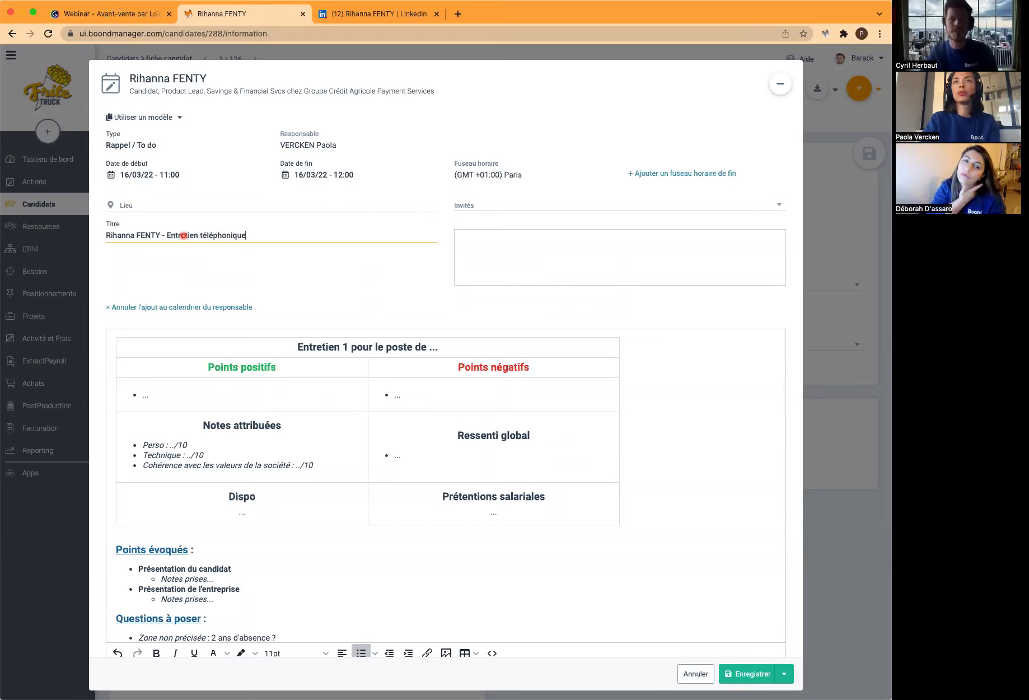
Invite the candidate's e-mail address as a guest to the event
click(522, 208)
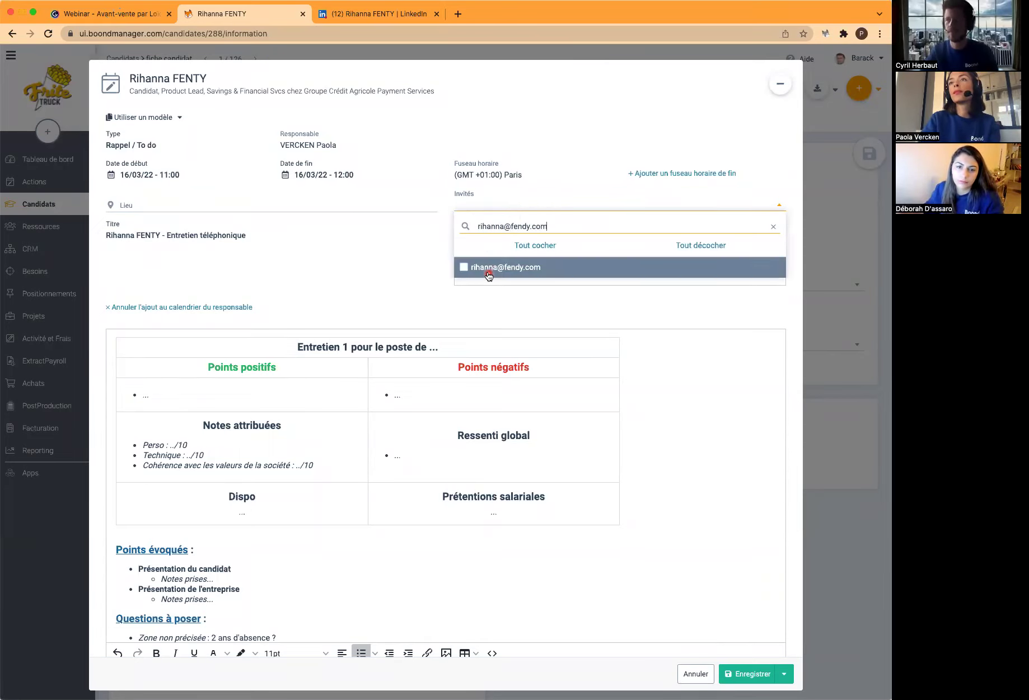
click(489, 268)
click(415, 260)
click(525, 248)
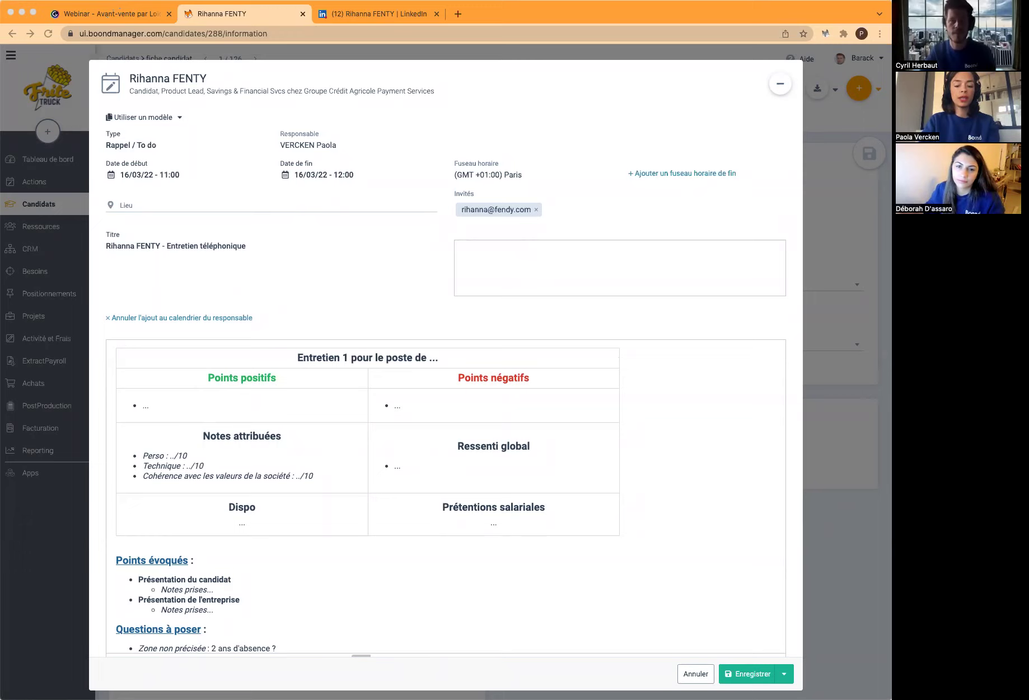
Paste the prepared TESLOP invitation message into the description and save the action
click(488, 253)
click(499, 248)
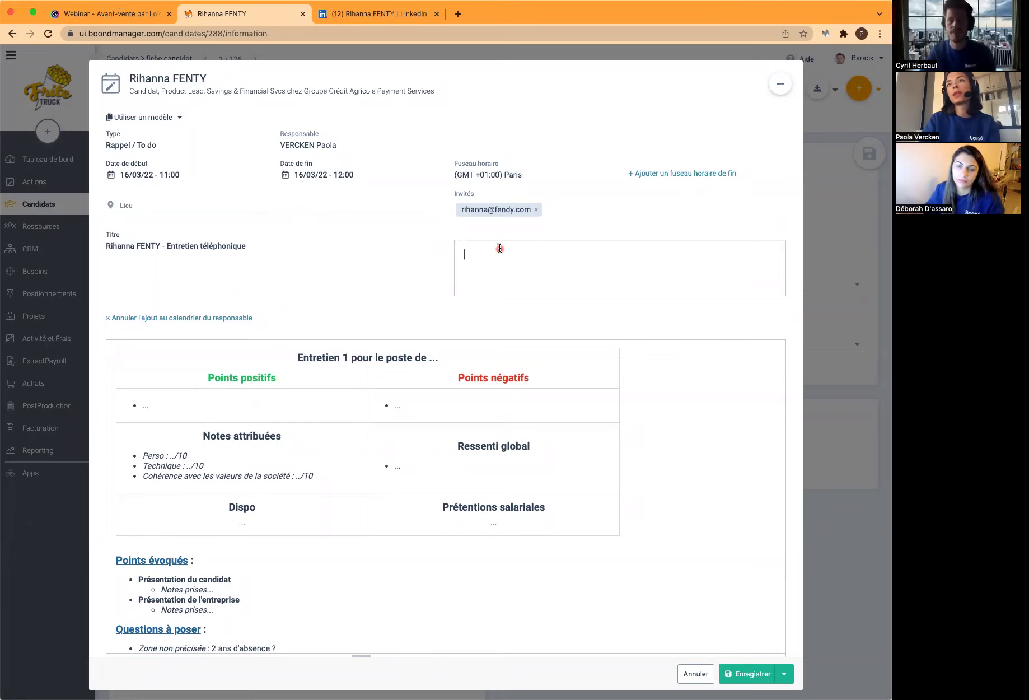
text(Bonjour Rihanna, comme convenu je vous appellerai sur votre portable afin de vous présenter la mission pour TESLOP.)
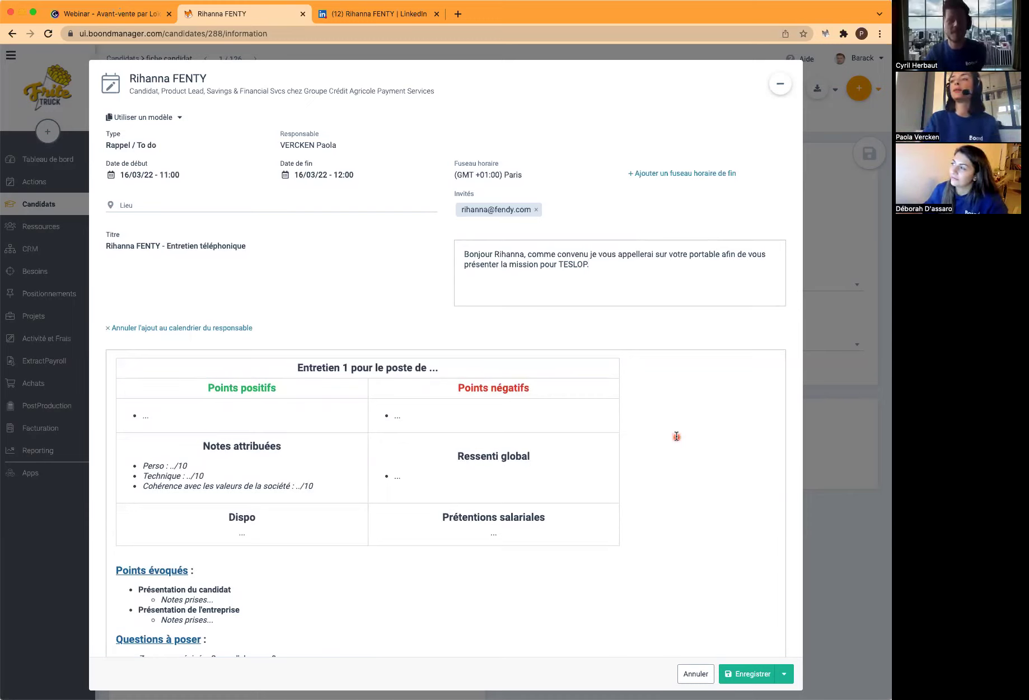
click(746, 674)
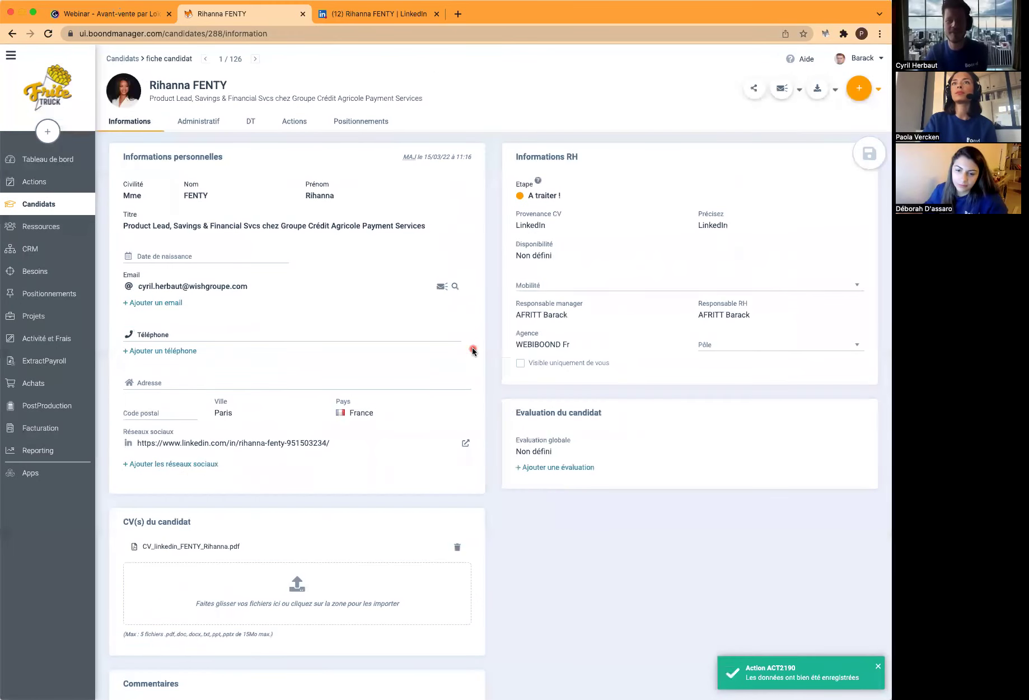
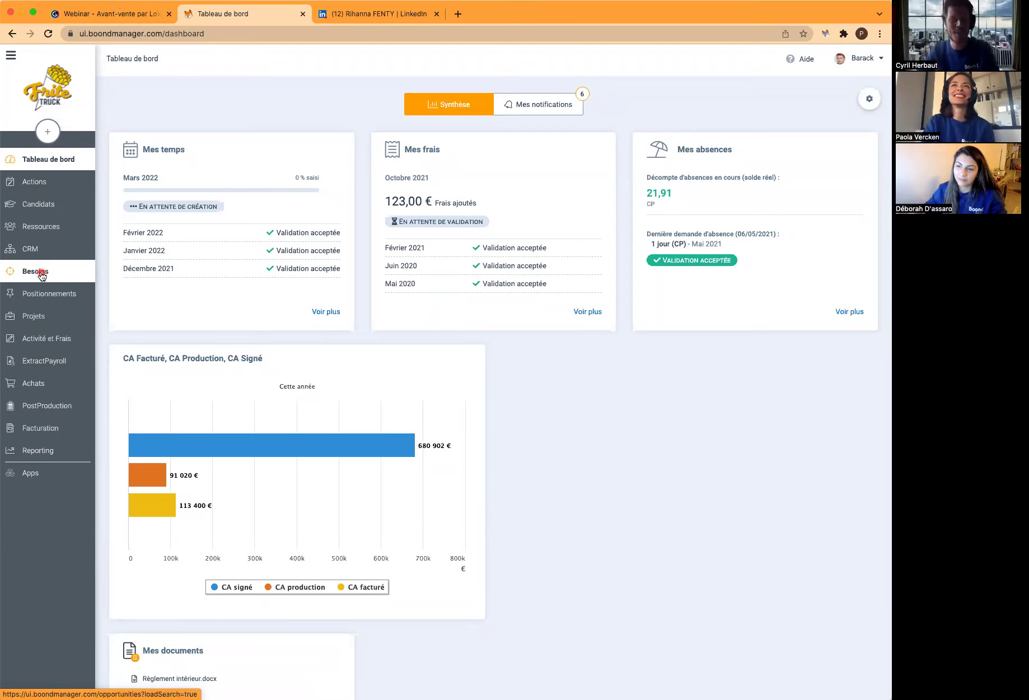
Open the Sr Technical Product Manager Paypal need from Besoins and start a new Positionnement on it
click(42, 273)
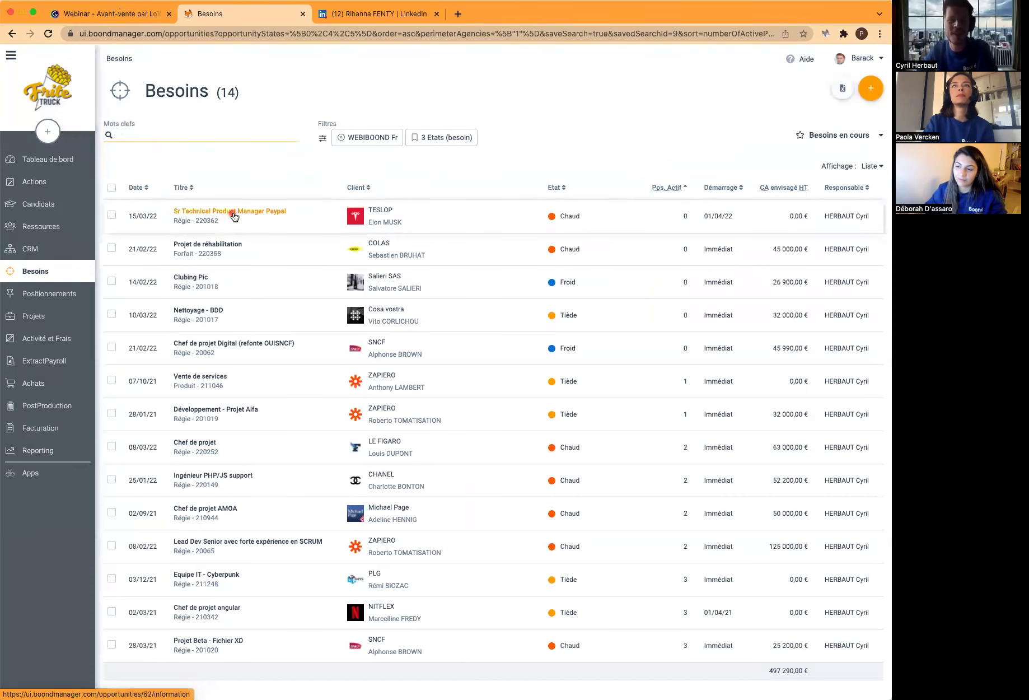
click(234, 216)
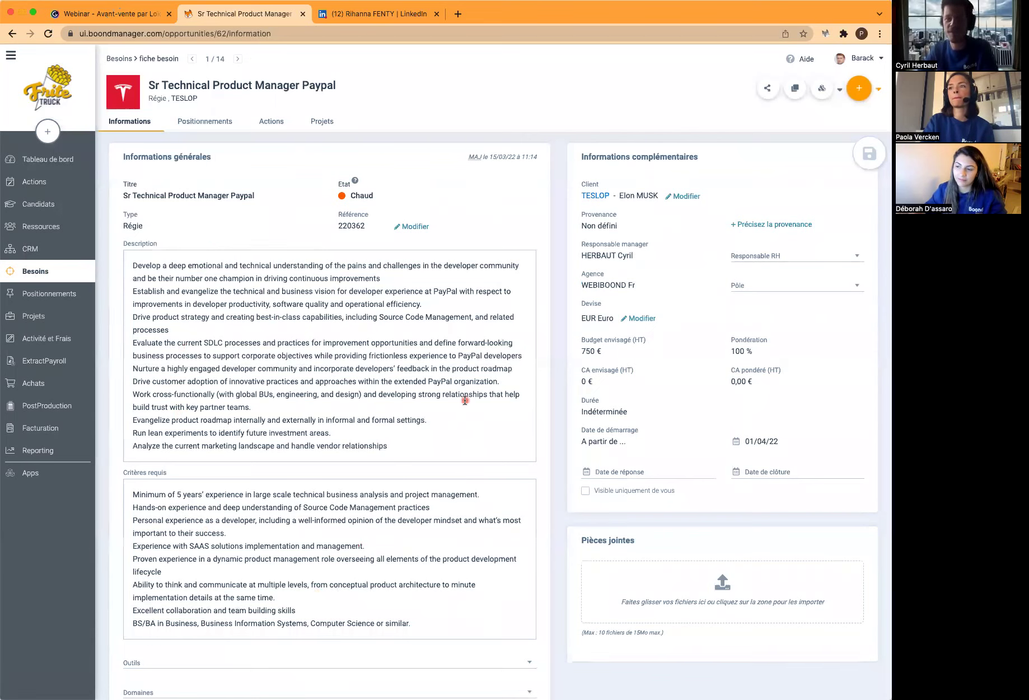
click(861, 95)
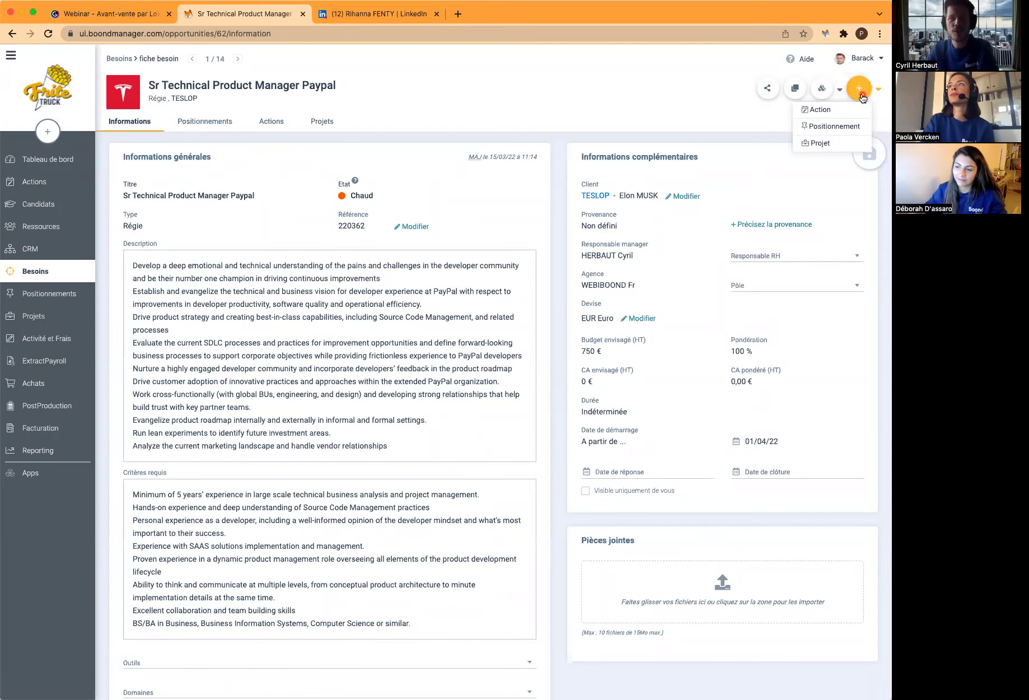
click(825, 127)
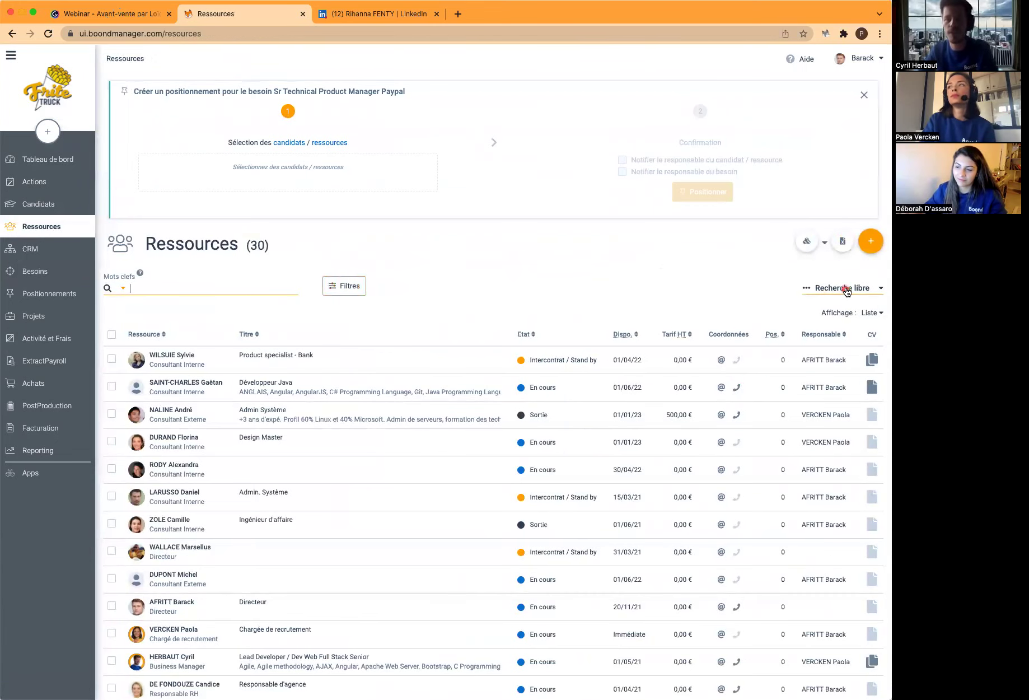
Filter resources to Ressources en intercontrat and select the Product specialist - Bank consultant for positioning
click(844, 287)
click(789, 306)
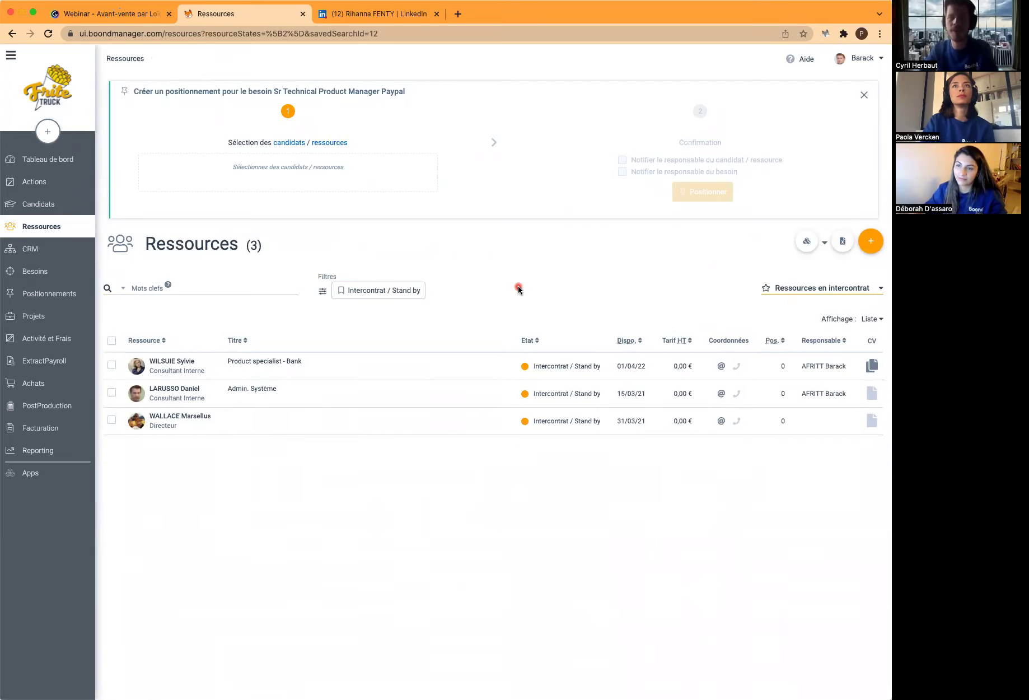
click(112, 365)
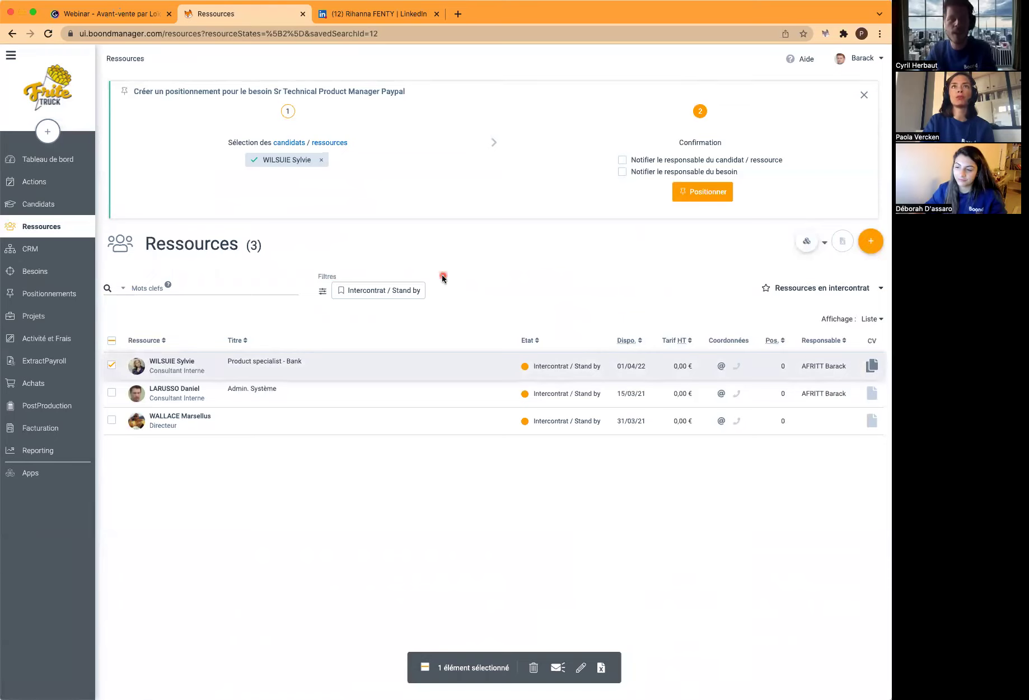
click(53, 208)
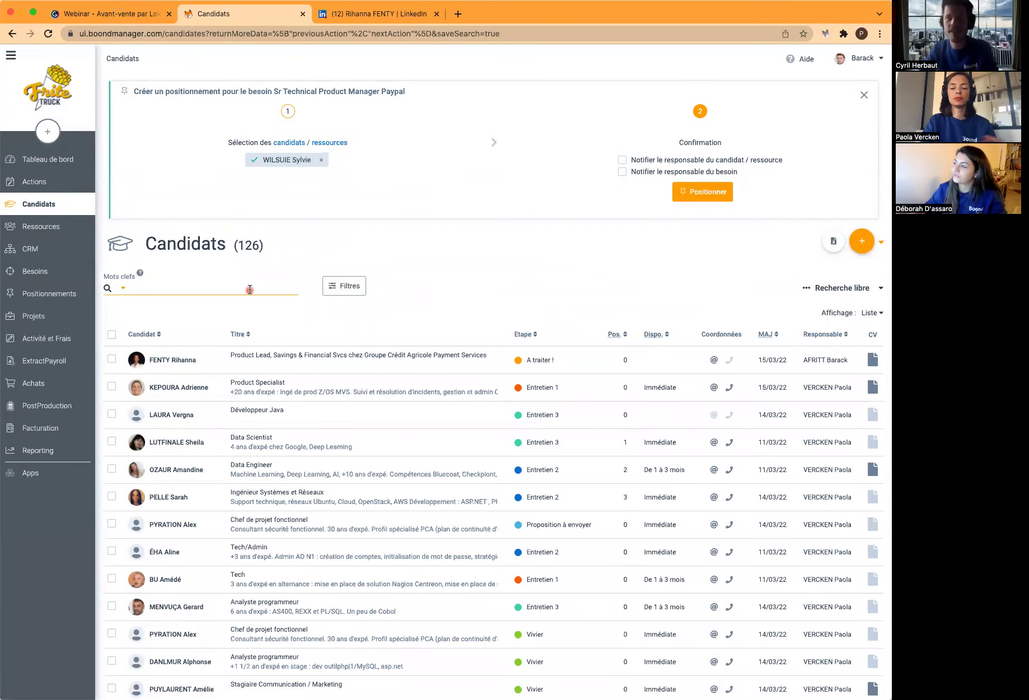
Search candidates for 'paypal' and browse to the second match, the Crédit Agricole Payment Services Product Lead
text(paypal)
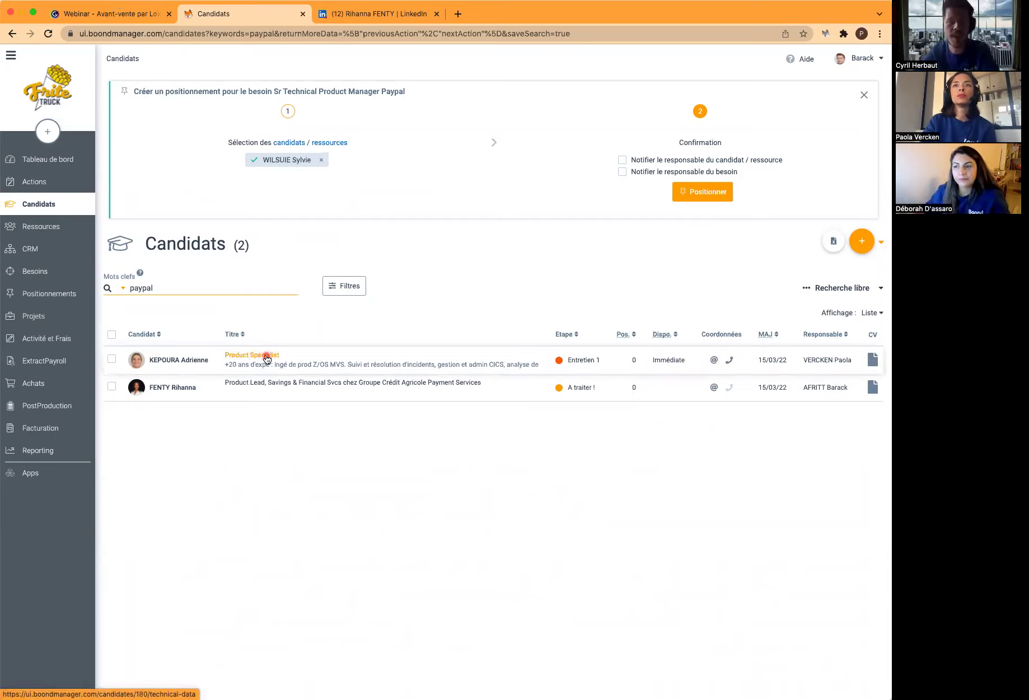
click(258, 356)
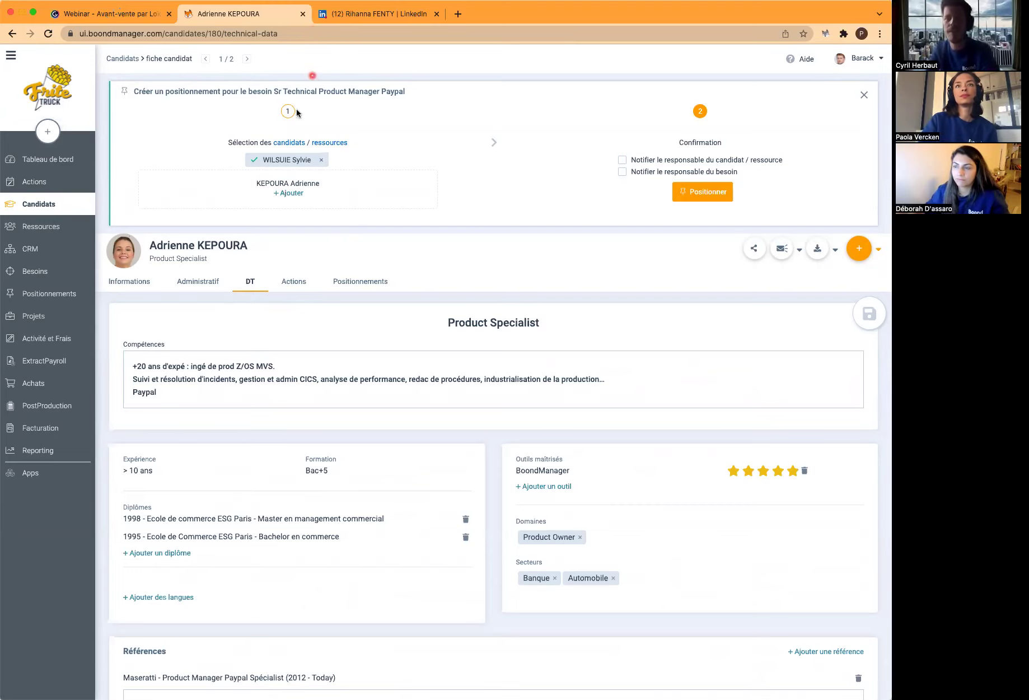
scroll(336, 473, down, 1)
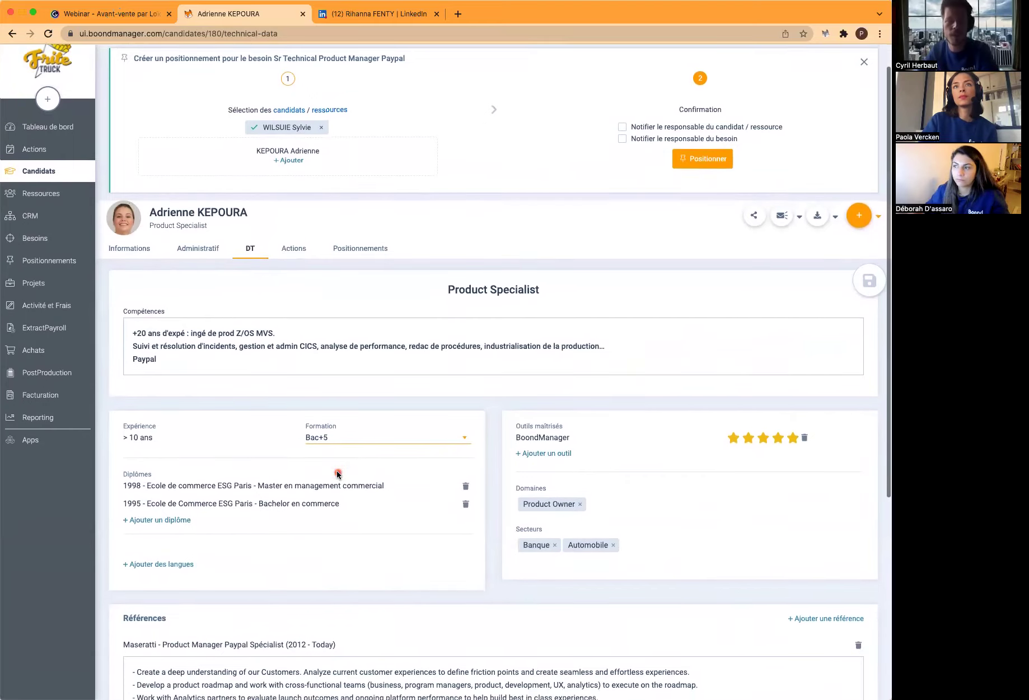
scroll(338, 474, up, 1)
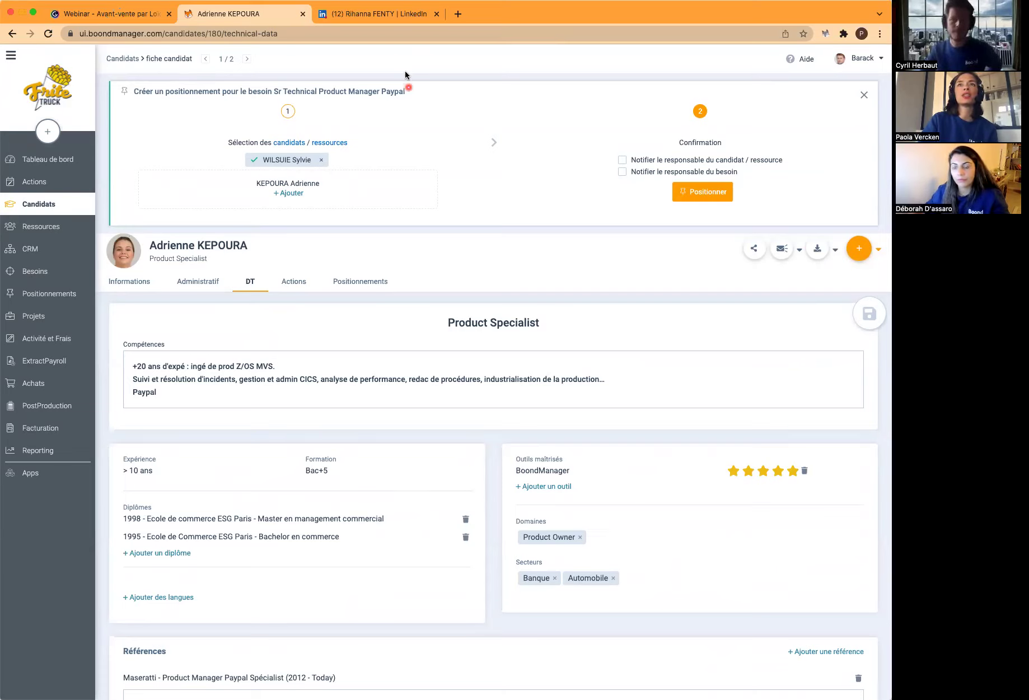
click(247, 60)
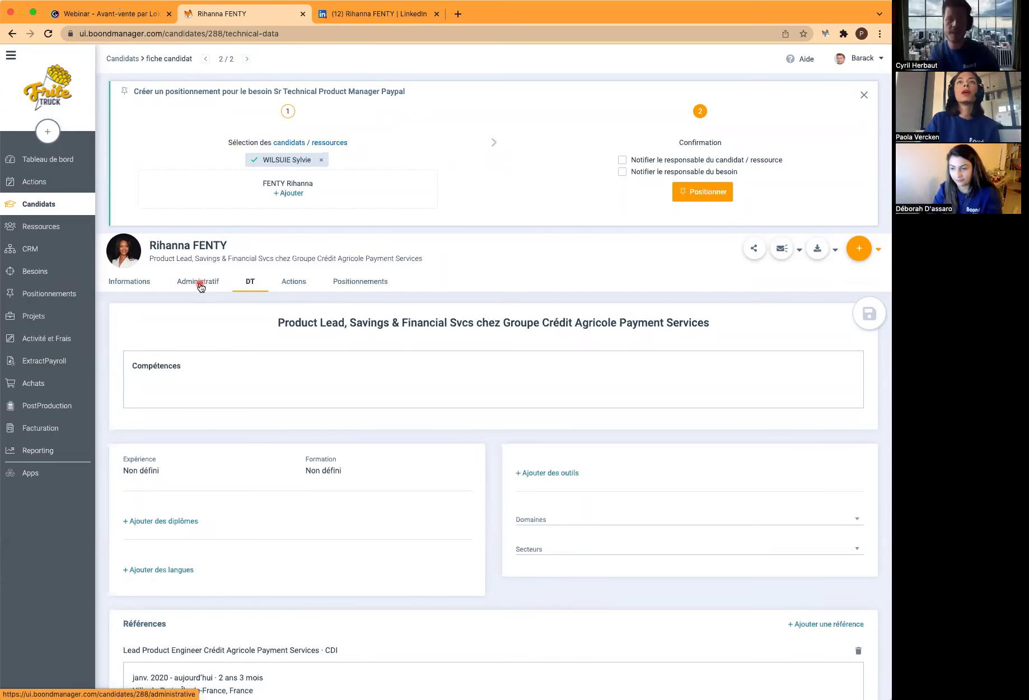
scroll(278, 509, down, 3)
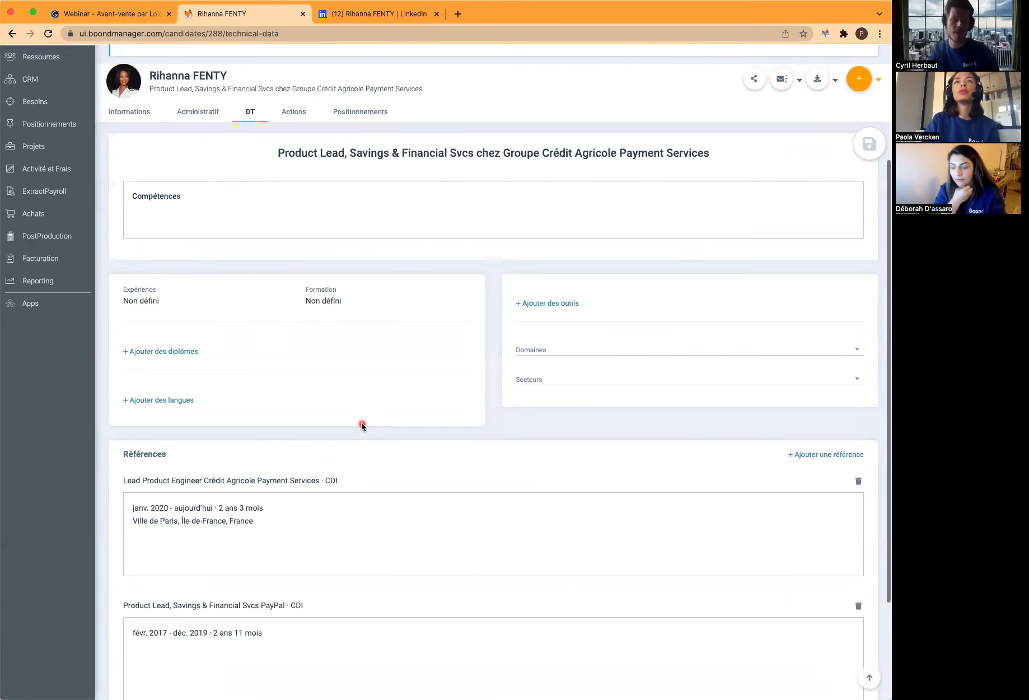
scroll(362, 426, up, 3)
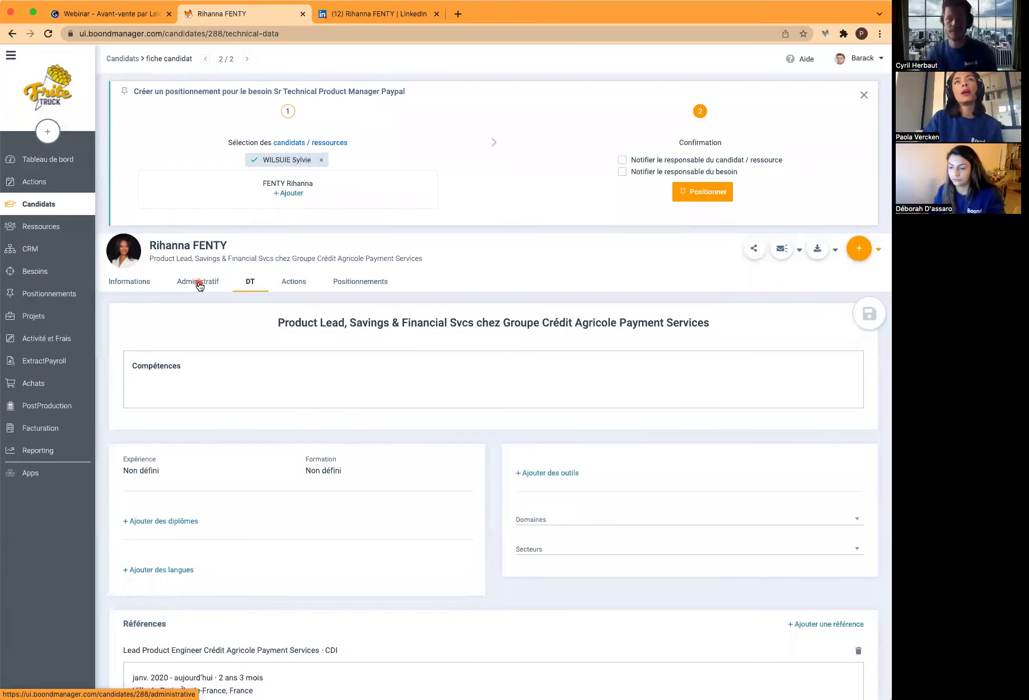
Add a proposed contract for the candidate with a 67000 € annual gross salary
click(200, 284)
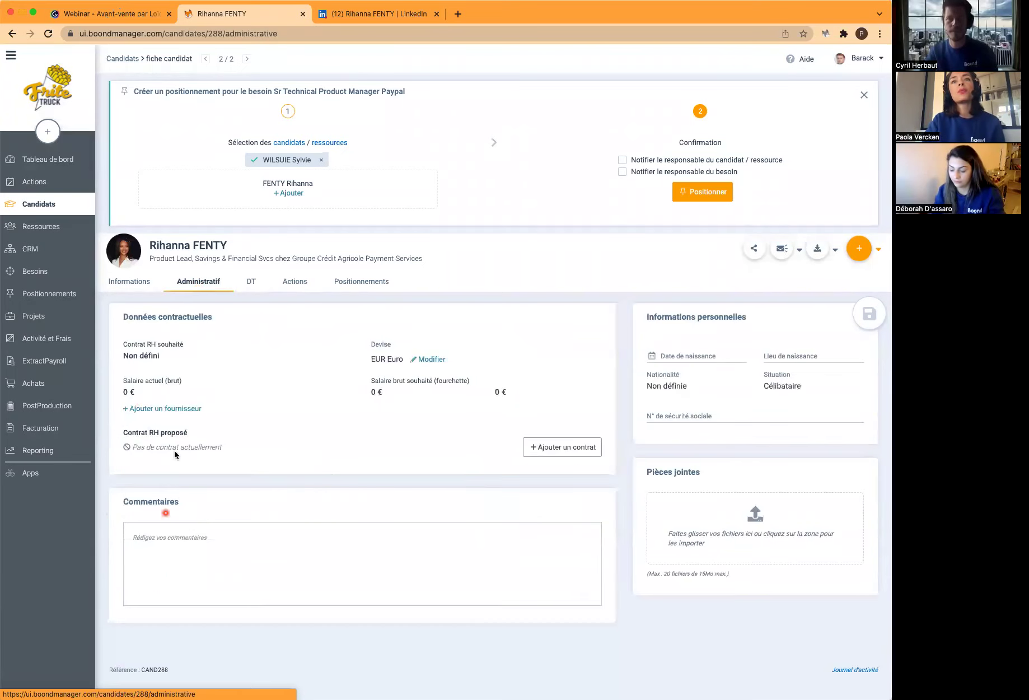
click(572, 452)
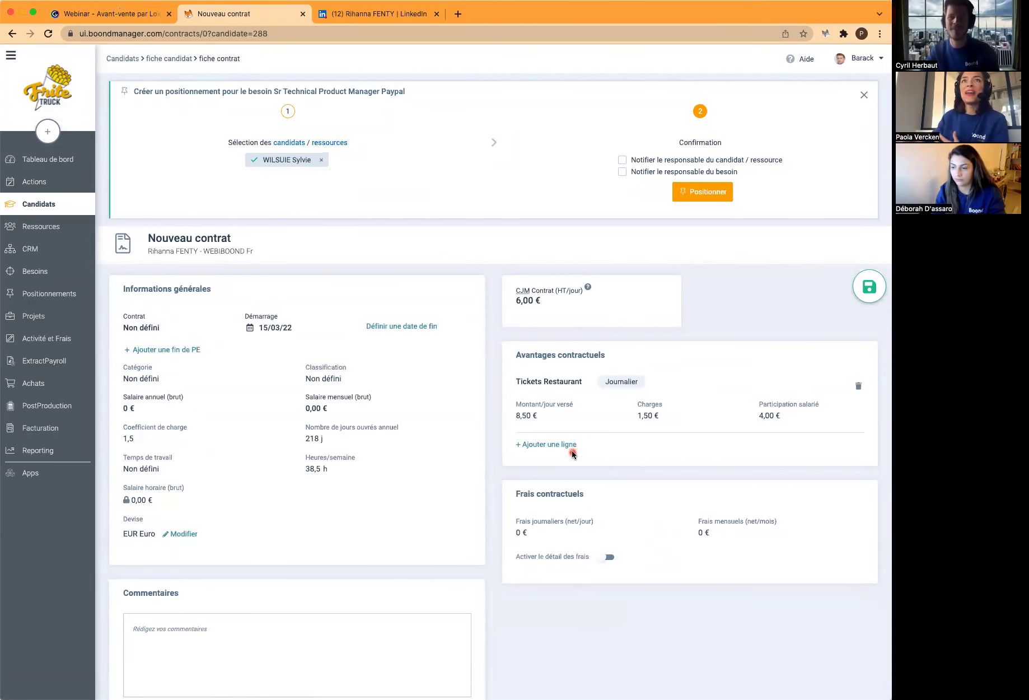
click(153, 406)
text(67000)
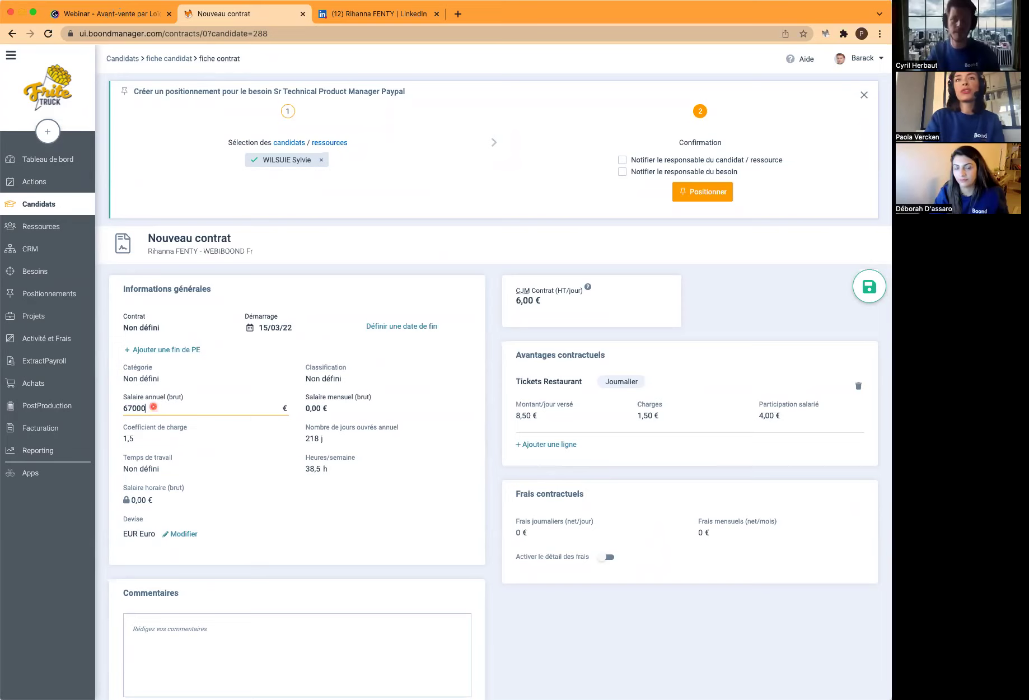
key(Return)
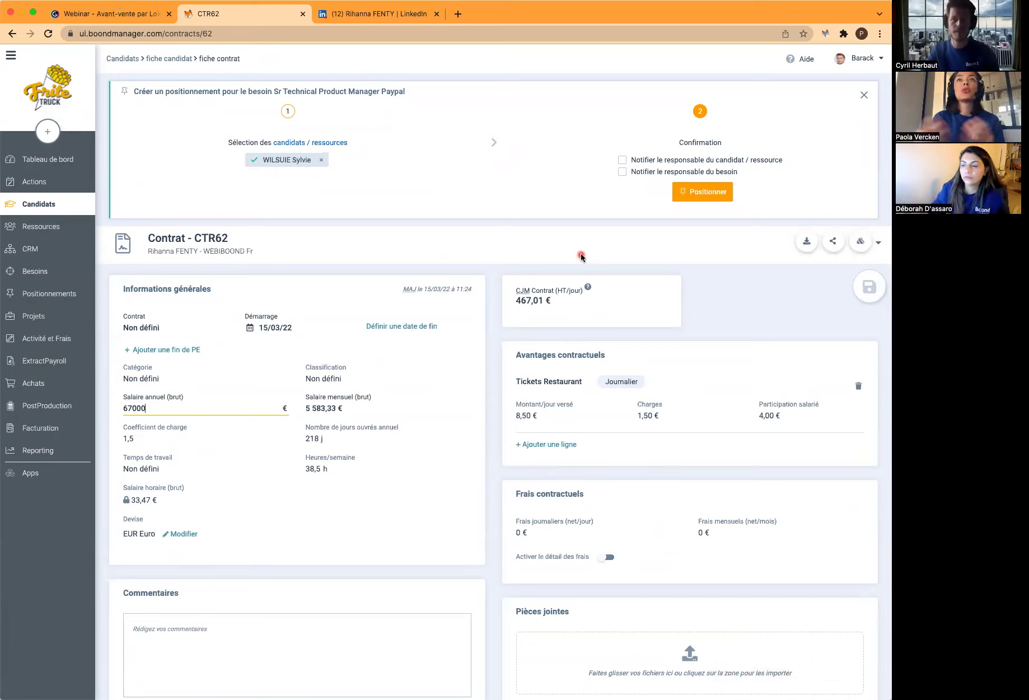
Position the candidate on the Paypal need alongside the internal consultant
click(13, 34)
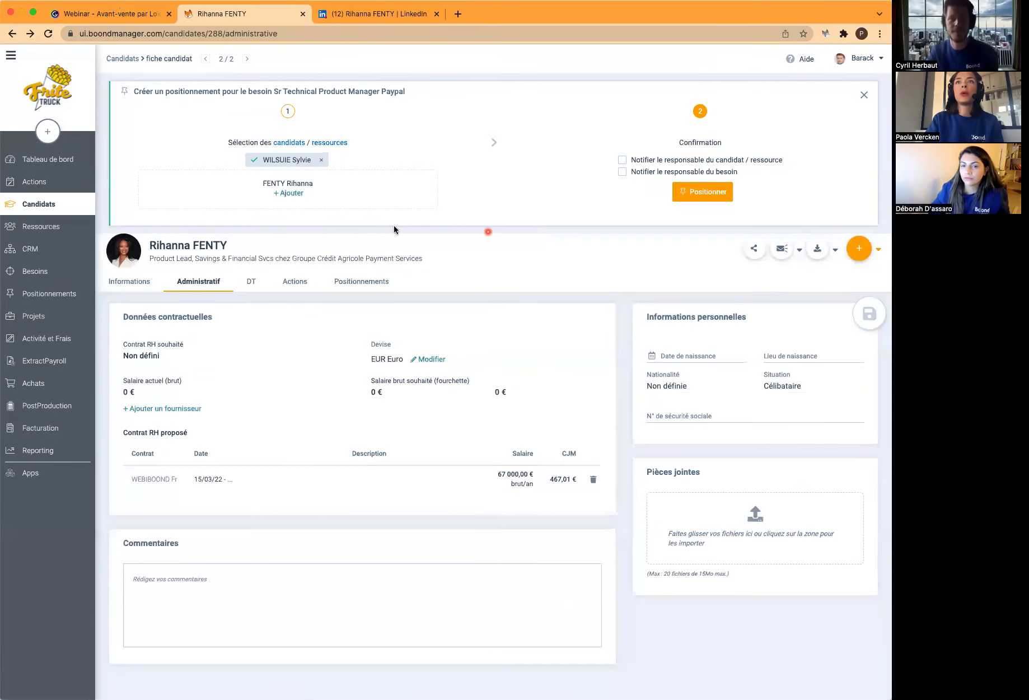
click(288, 193)
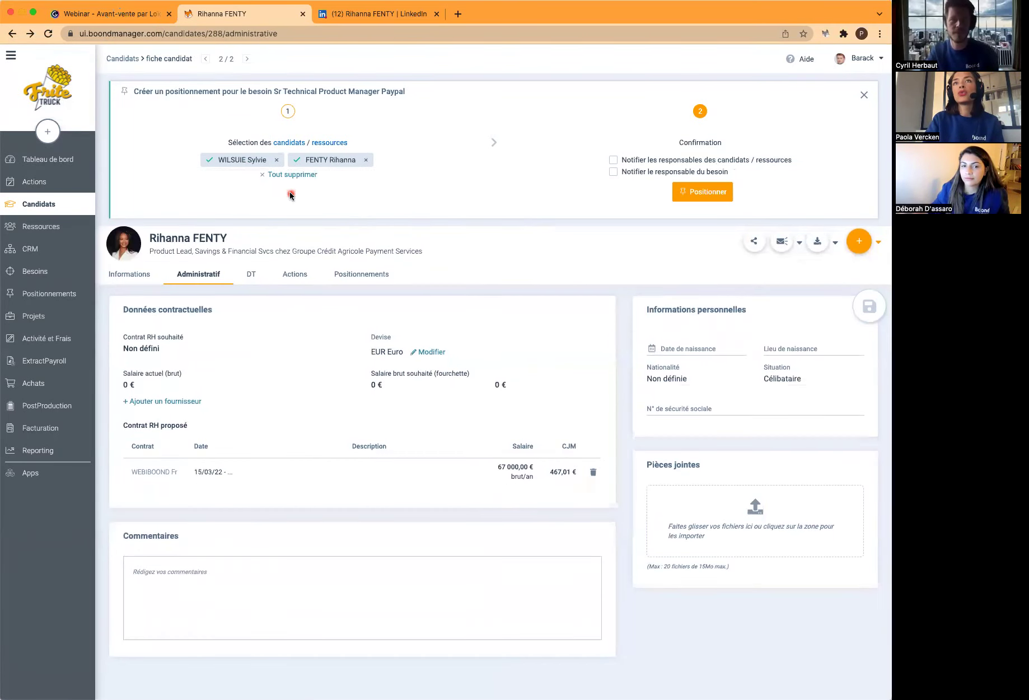
click(705, 199)
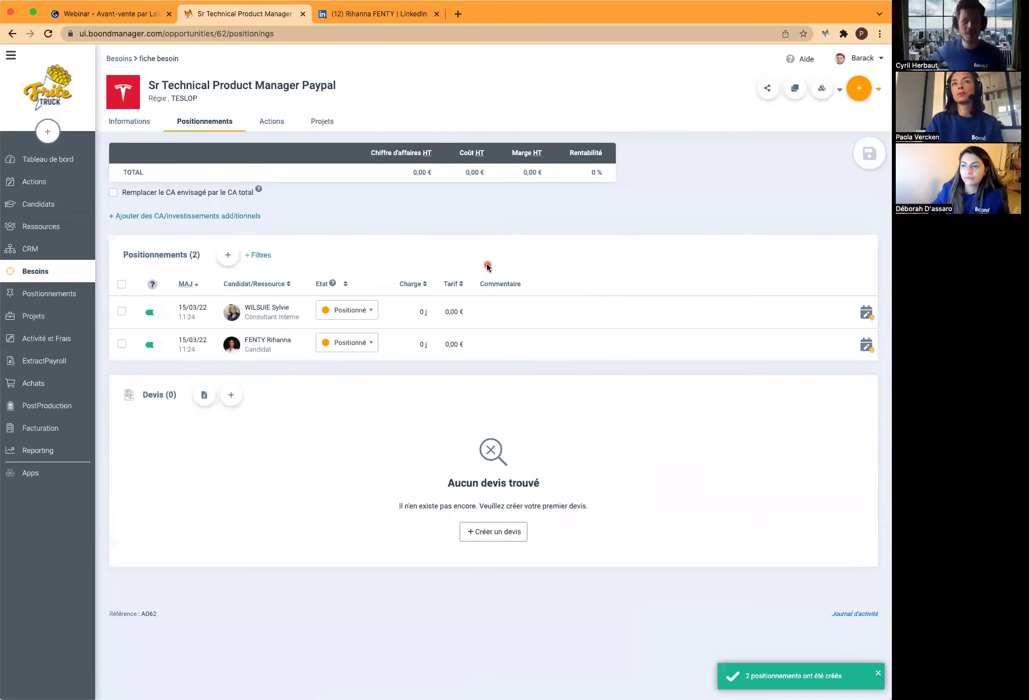
Open the candidate's positioning POS162 and set its dates to 01/04/22–31/12/22
click(288, 284)
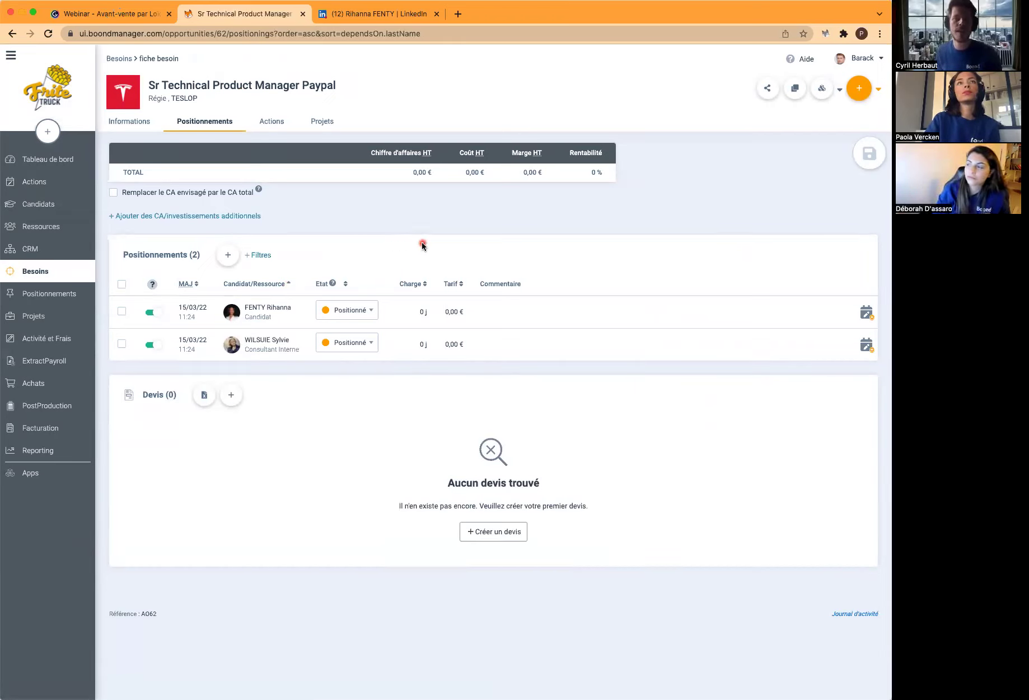
click(494, 320)
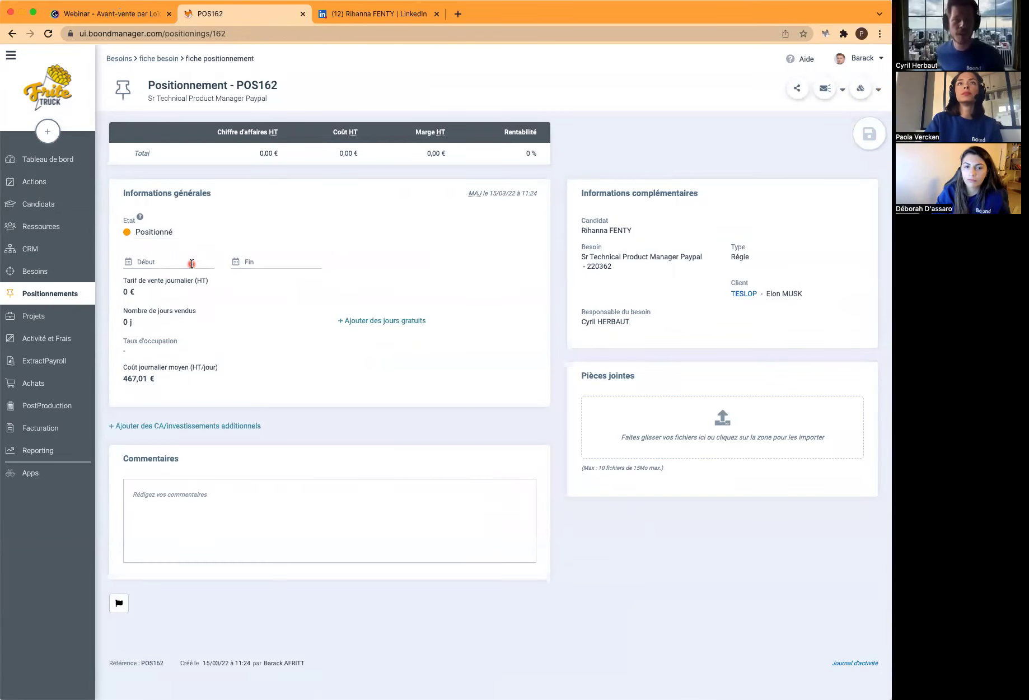
click(192, 264)
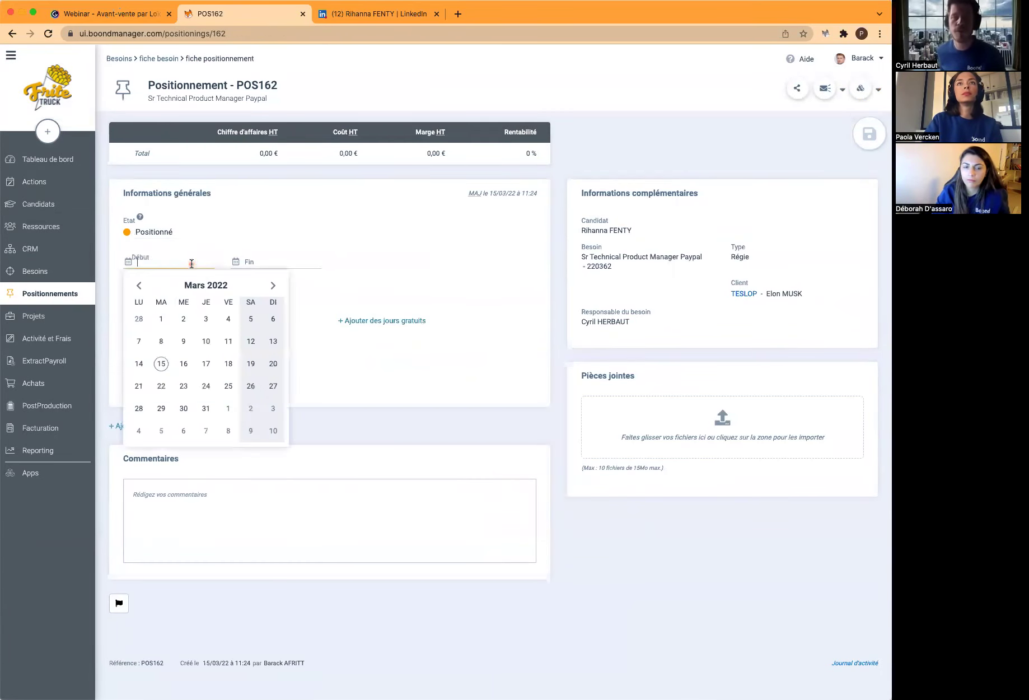
click(228, 408)
click(274, 264)
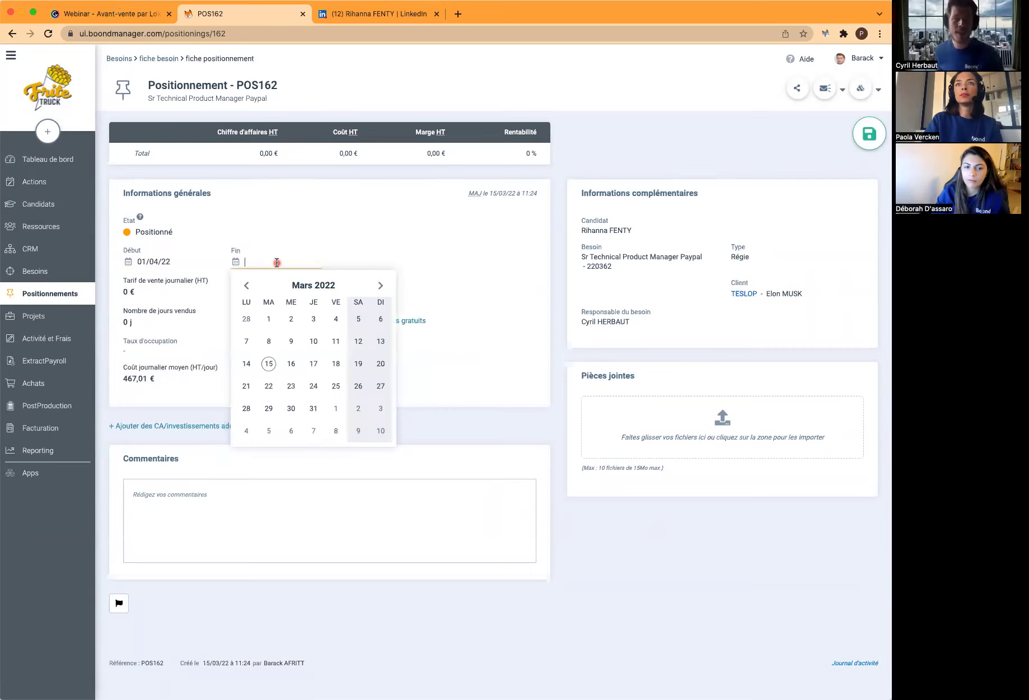
click(305, 286)
click(364, 378)
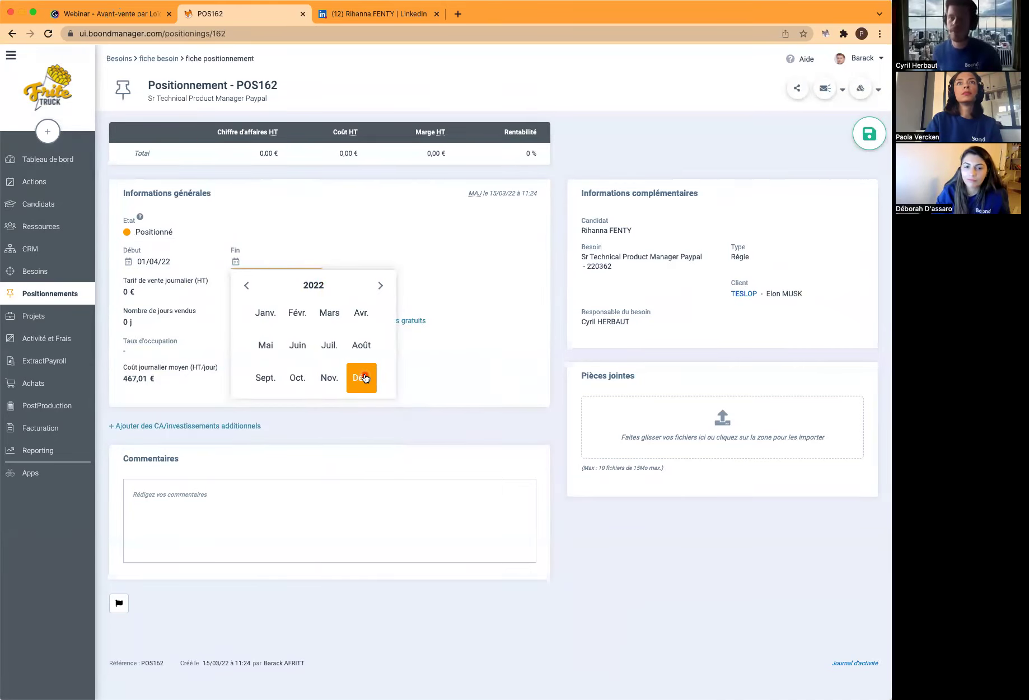
click(359, 412)
Set a 750 € daily selling rate and 175 days sold, then save the positioning
click(168, 295)
key(BackSpace)
text(750)
click(163, 321)
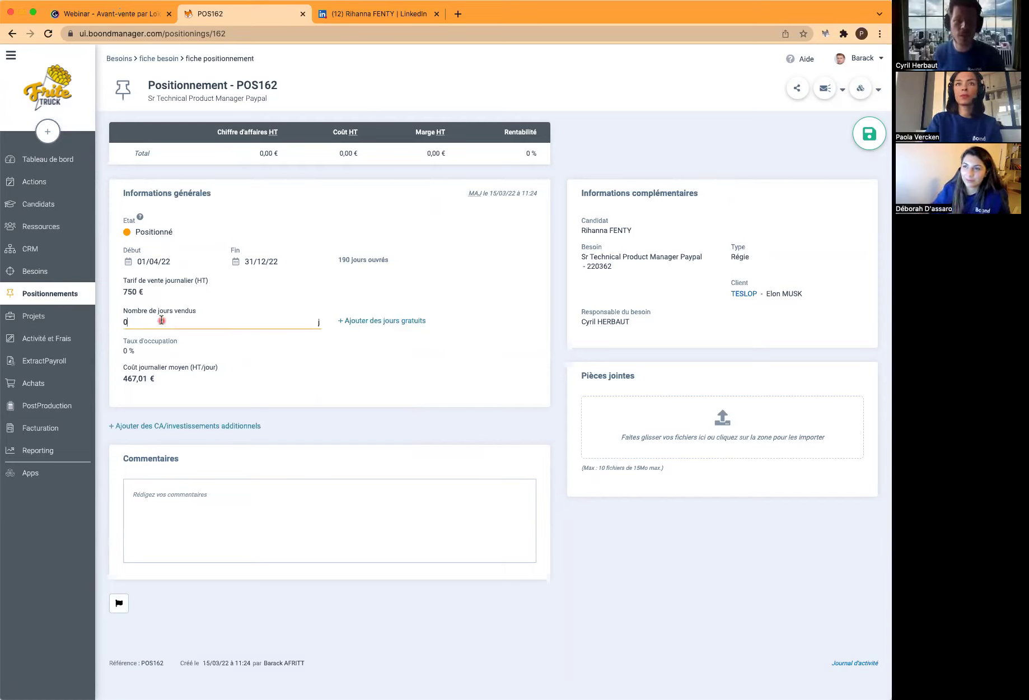
key(BackSpace)
text(175)
click(514, 317)
click(868, 136)
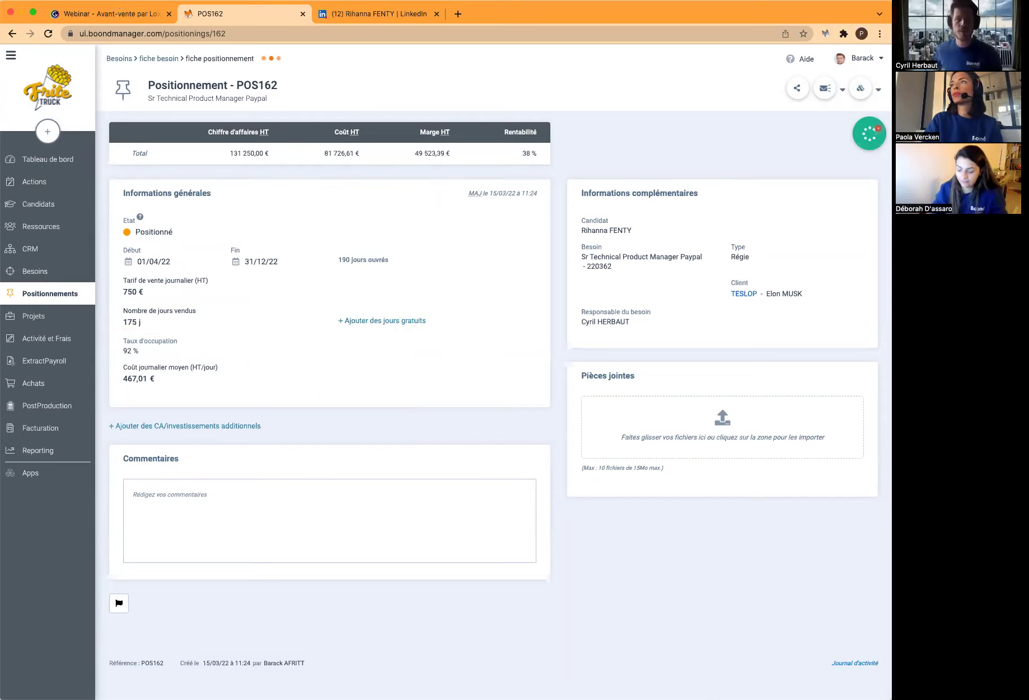
click(11, 34)
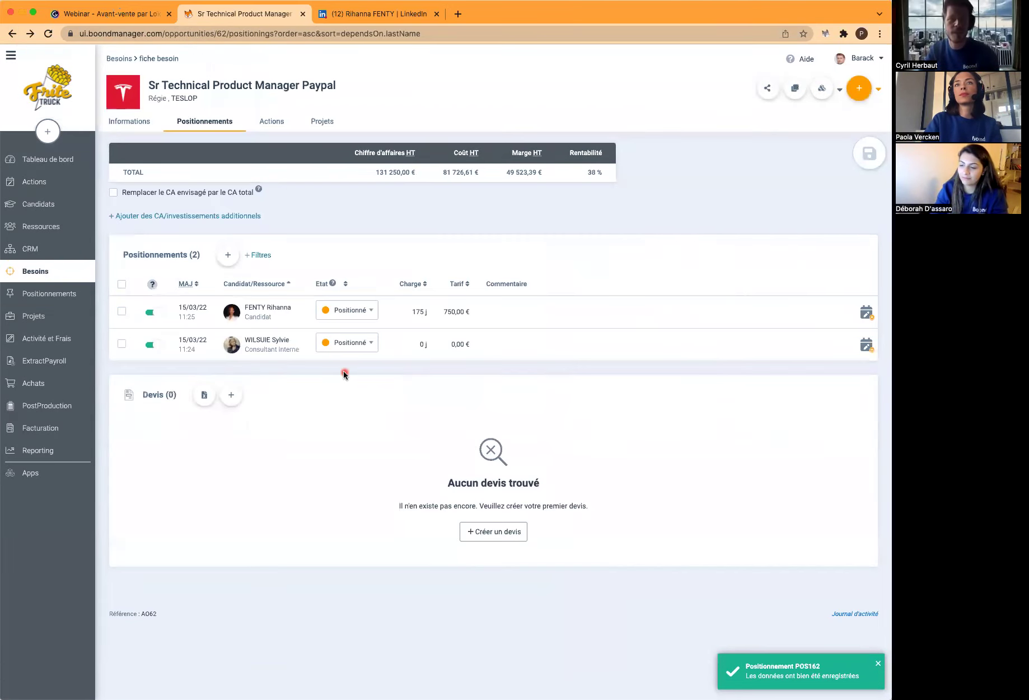
Open the internal consultant's positioning and set its dates to 01/04/22–31/12/22
click(479, 348)
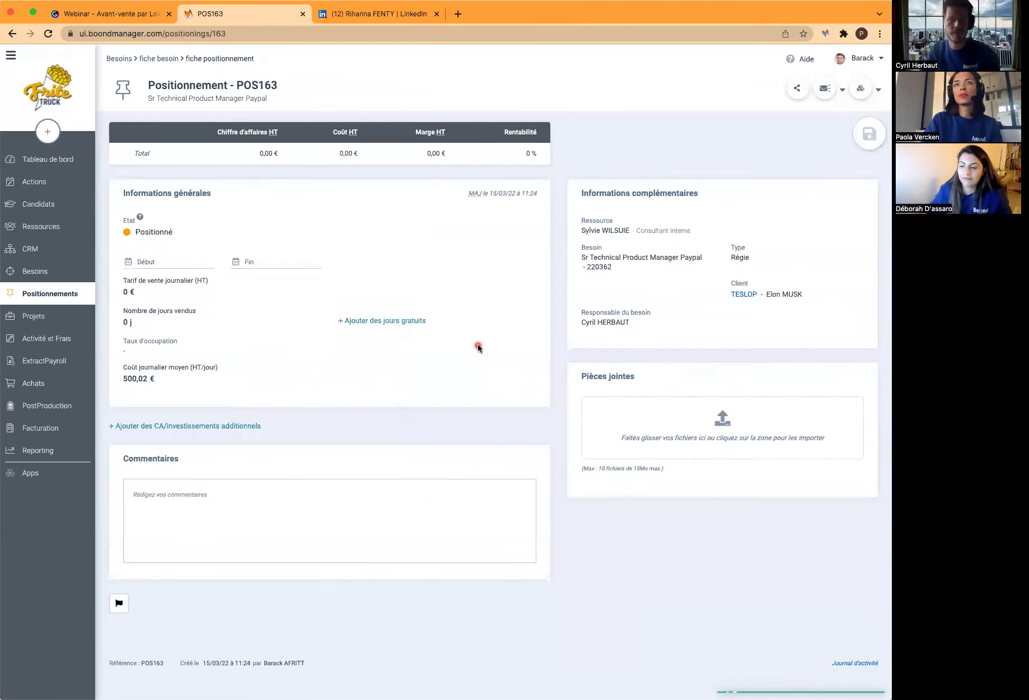
click(175, 260)
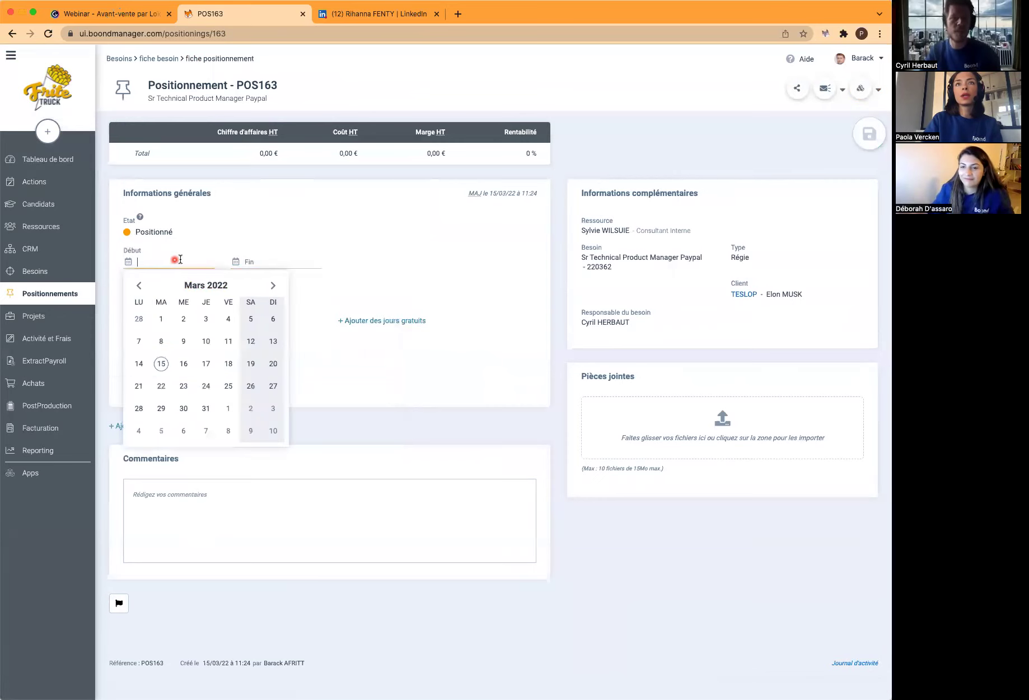
click(228, 408)
click(273, 261)
click(312, 285)
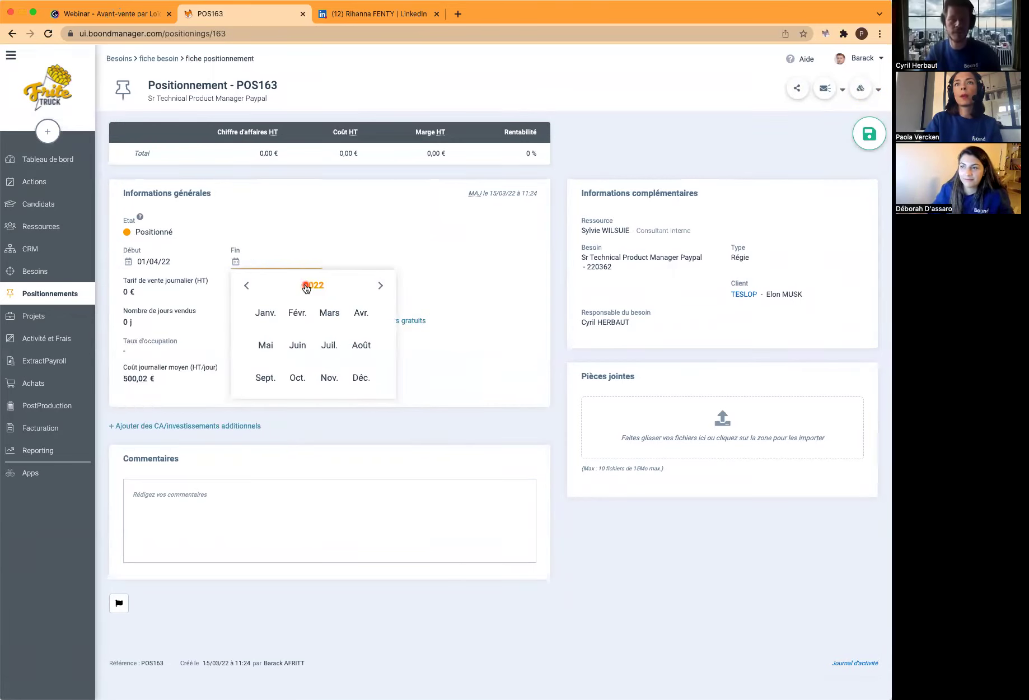
click(360, 374)
click(361, 409)
Enter a 750 € daily rate and 175 days sold, and save the positioning
click(171, 295)
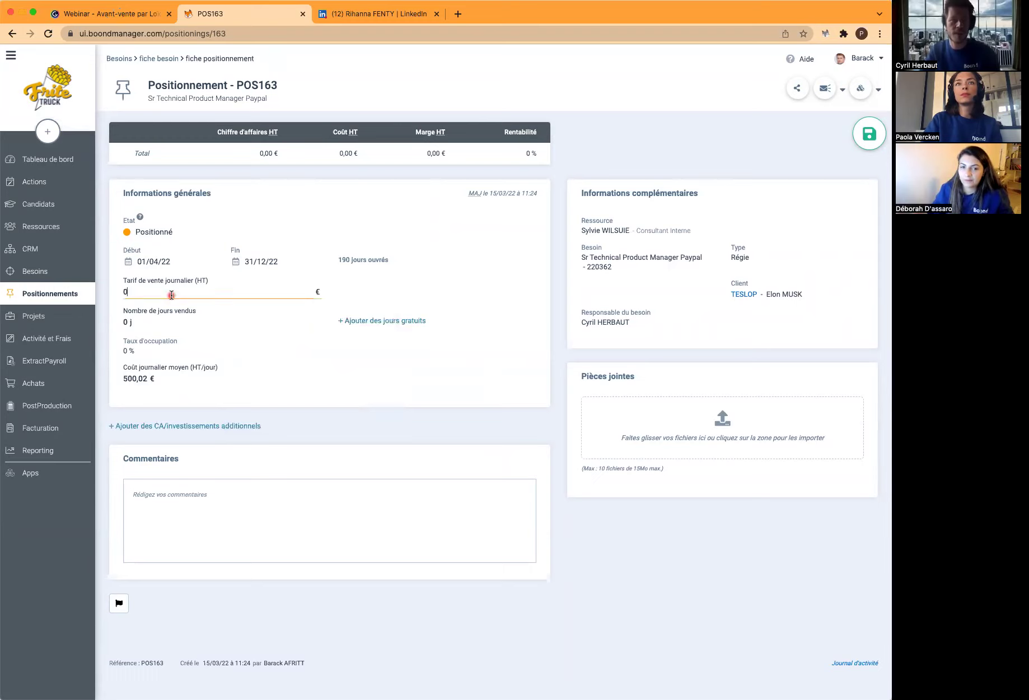
text(750)
click(168, 319)
text(175)
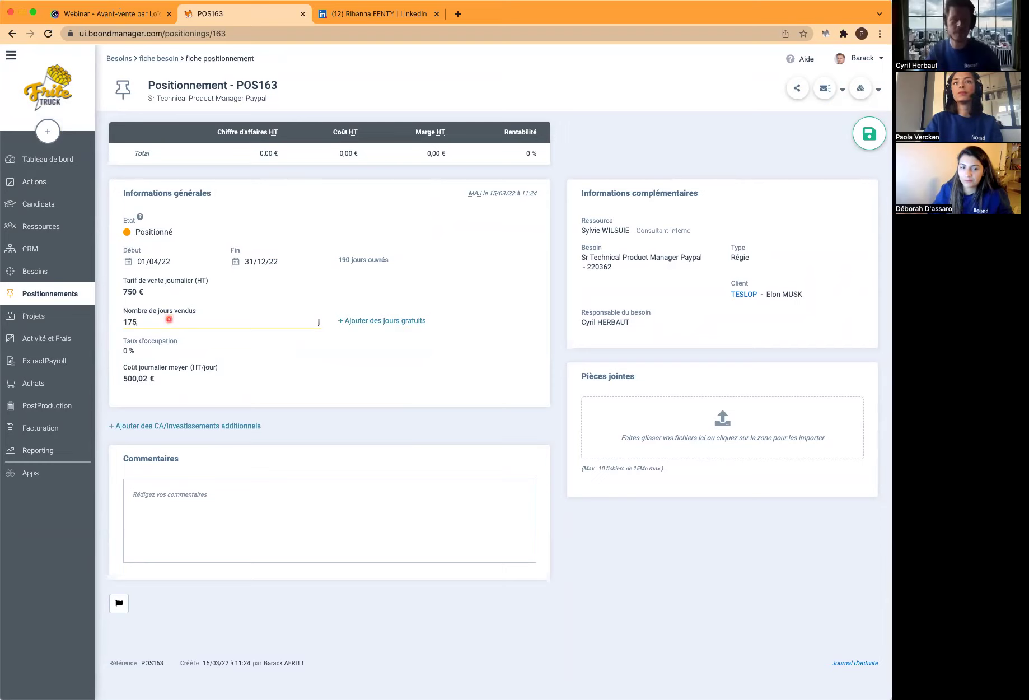
key(Return)
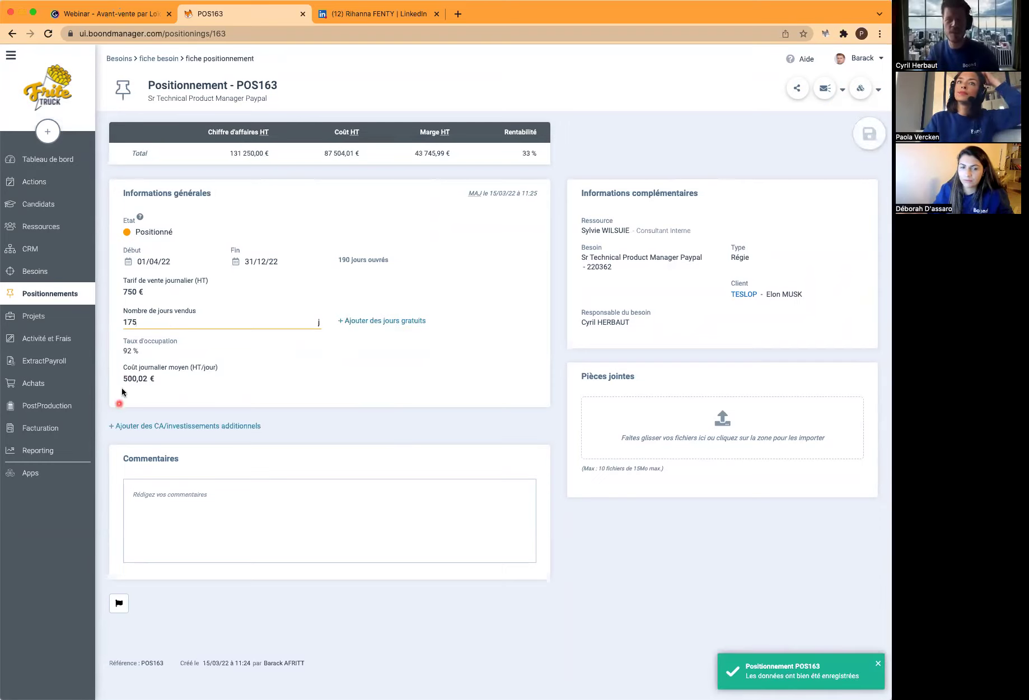
click(13, 35)
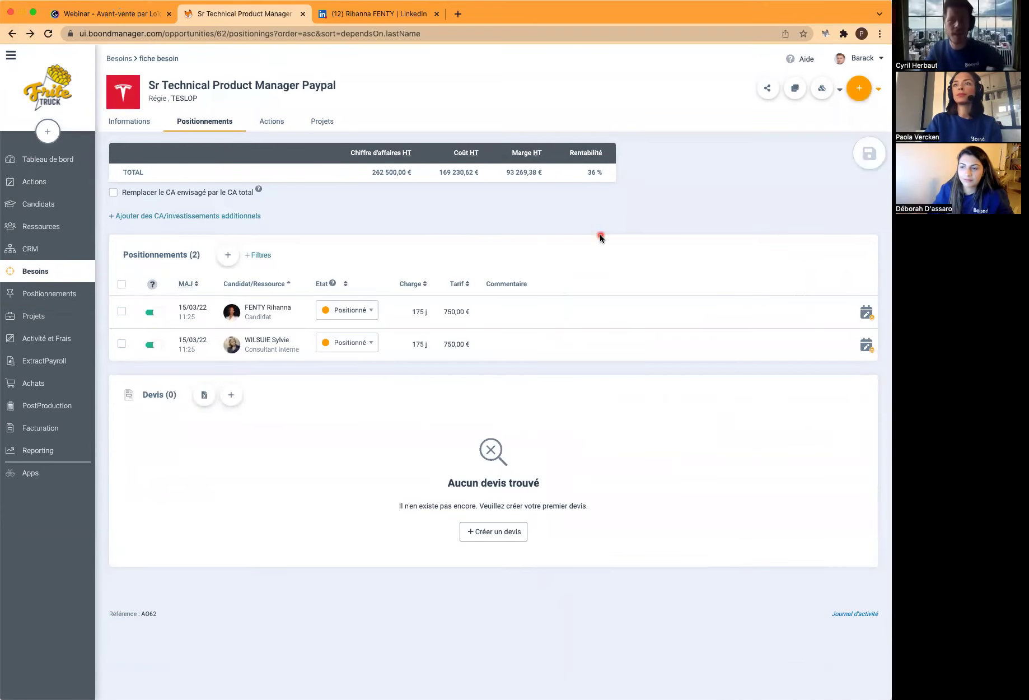
Exclude the candidate's positioning from the need totals while keeping the internal consultant's counted
click(148, 348)
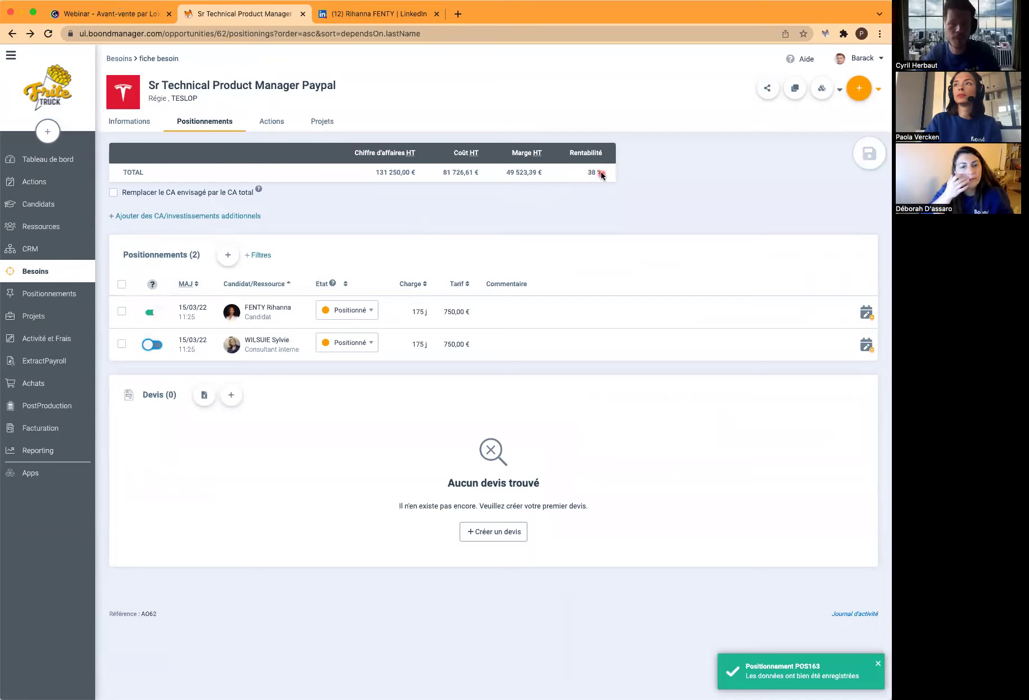
click(150, 315)
click(151, 344)
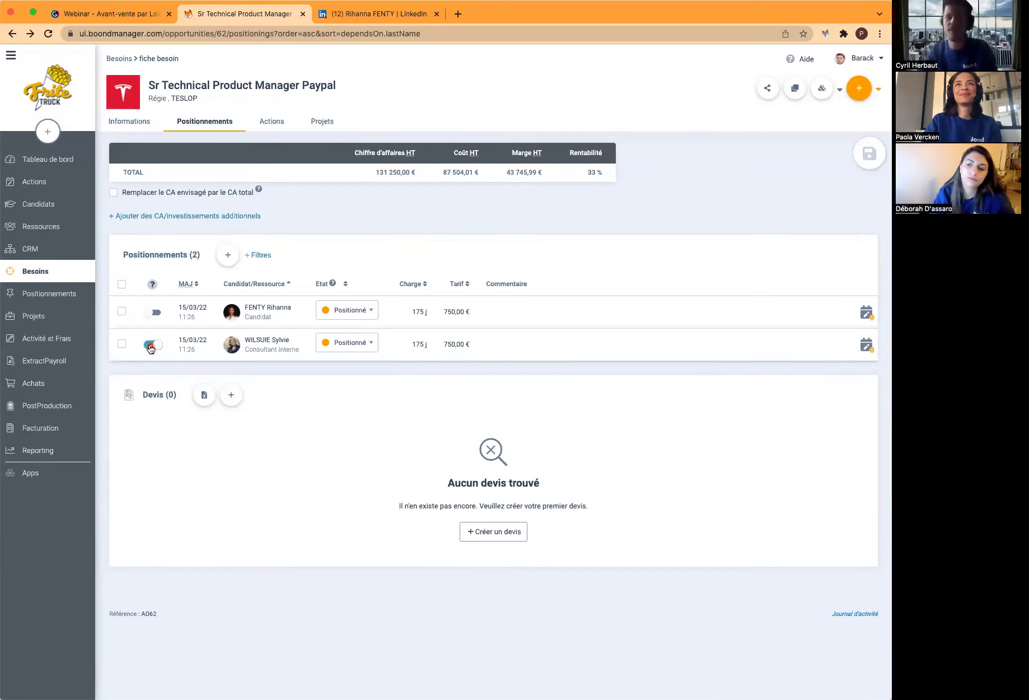
Select both positionings and start an Envoyer des CVs email for them
click(123, 285)
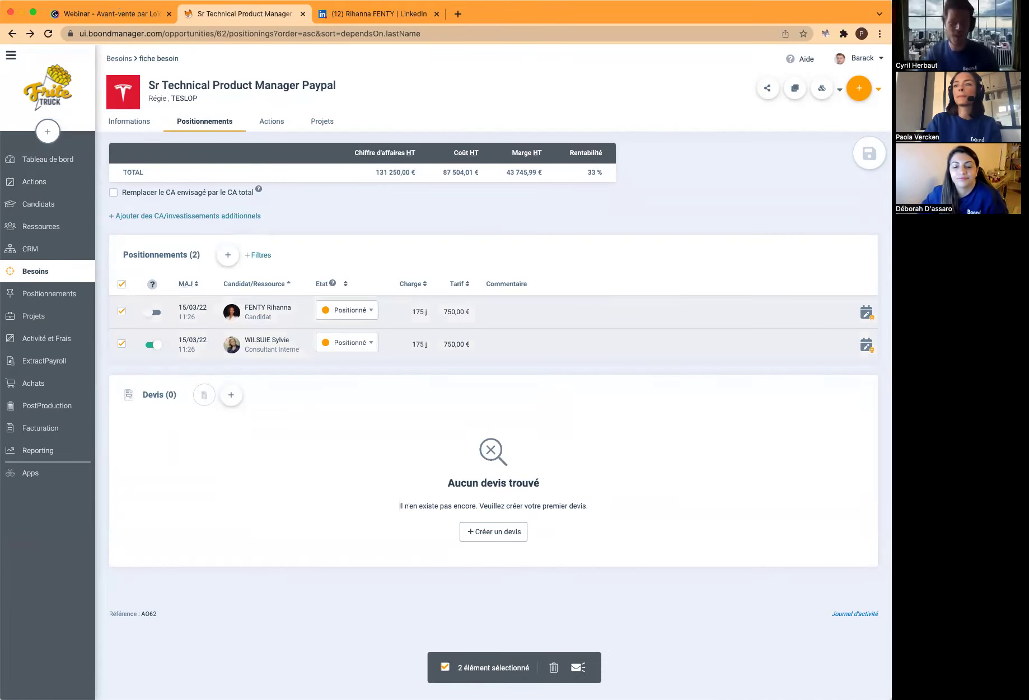
click(579, 668)
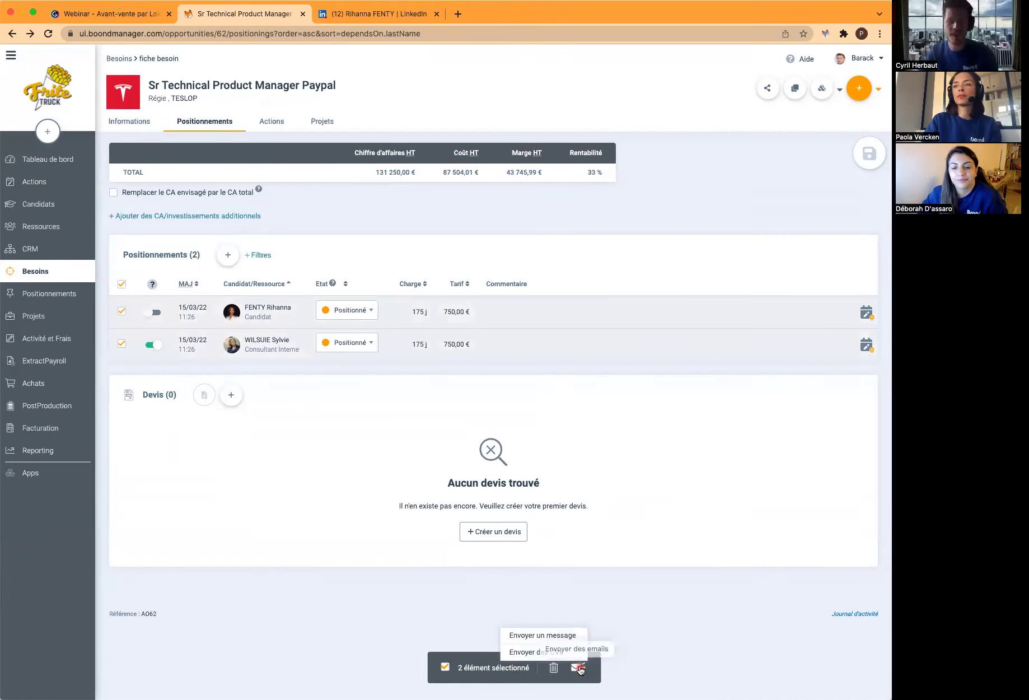
click(575, 655)
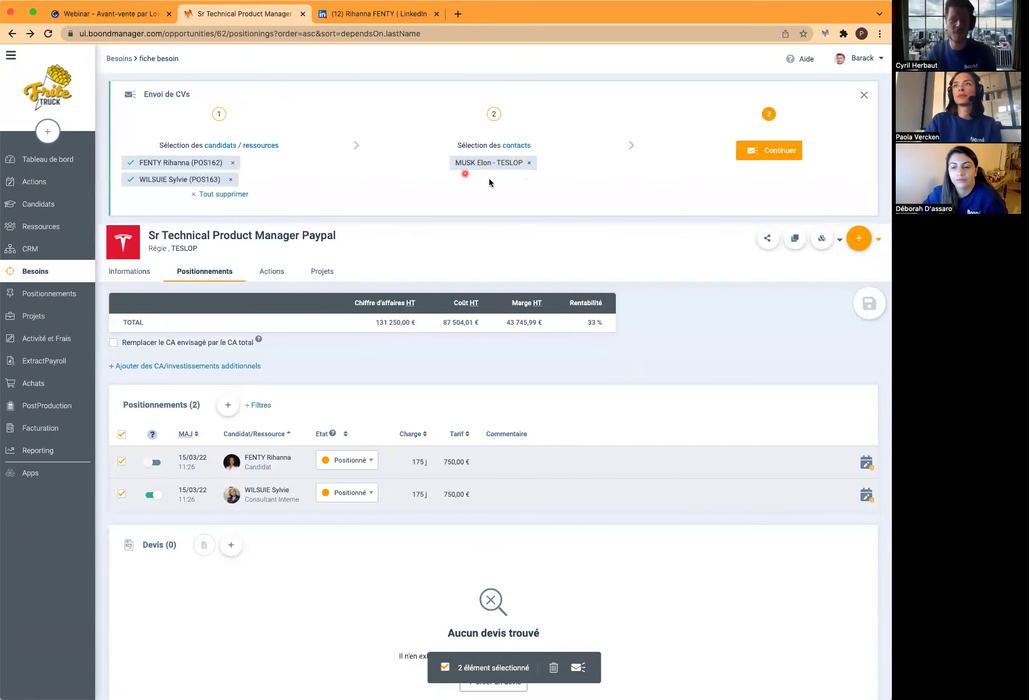
click(762, 151)
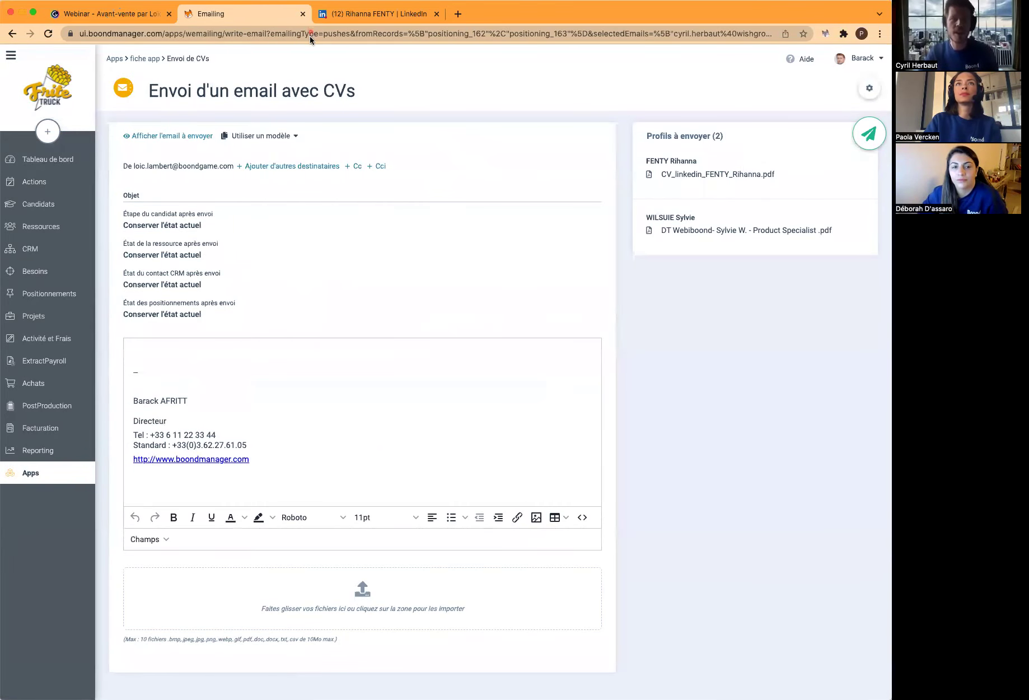
Send the CVs with the 'Des profils susceptibles de vous intéresser' template, setting positionings to CV Envoyé
click(270, 138)
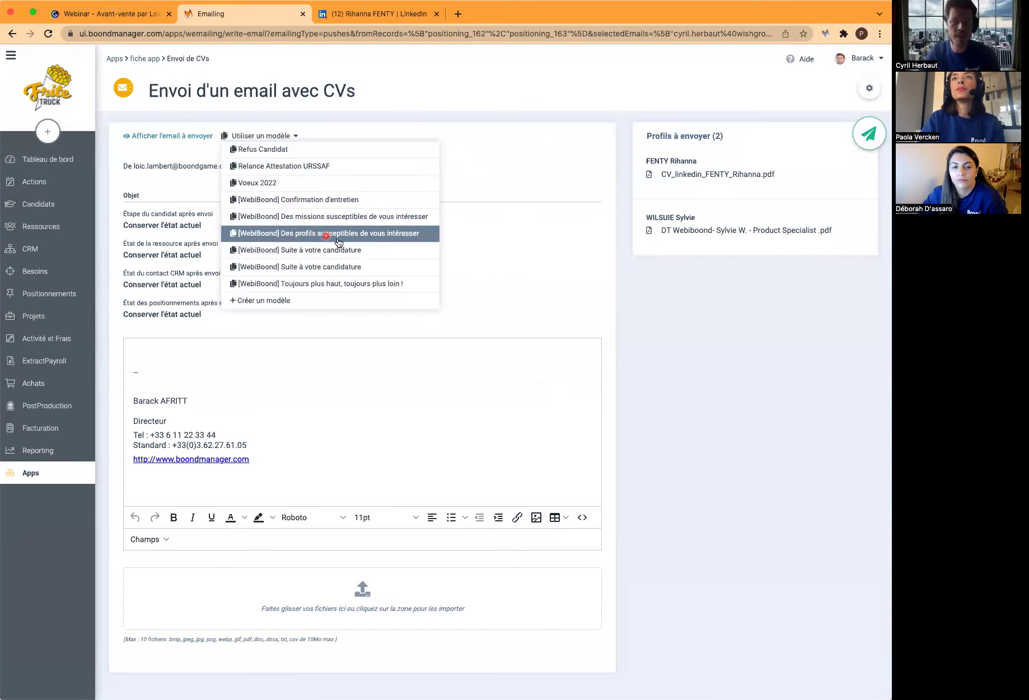
click(367, 234)
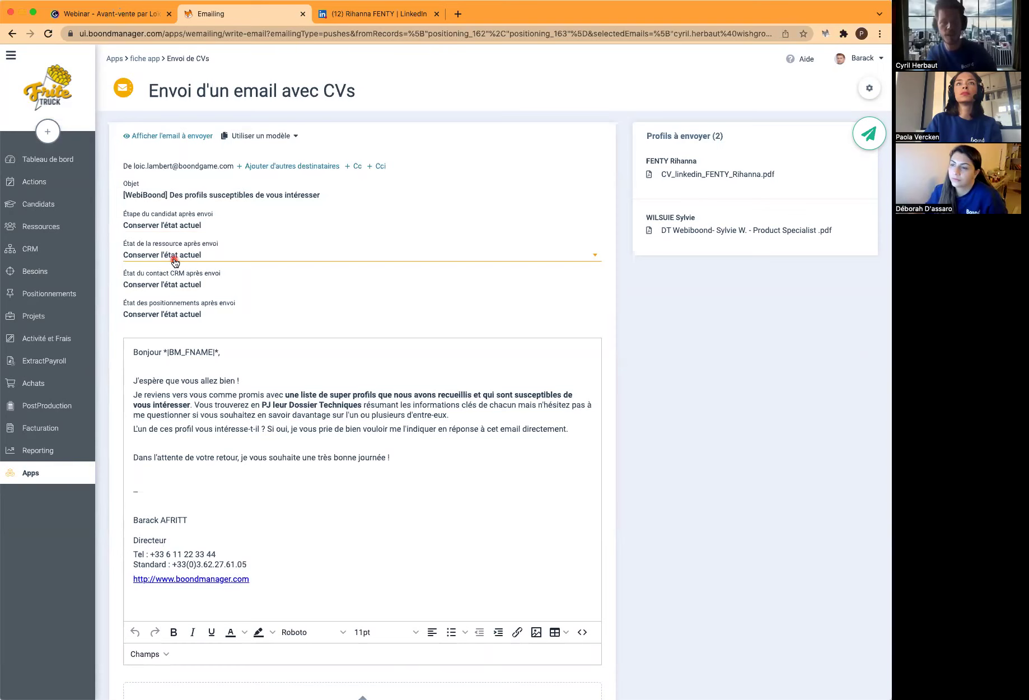
click(199, 315)
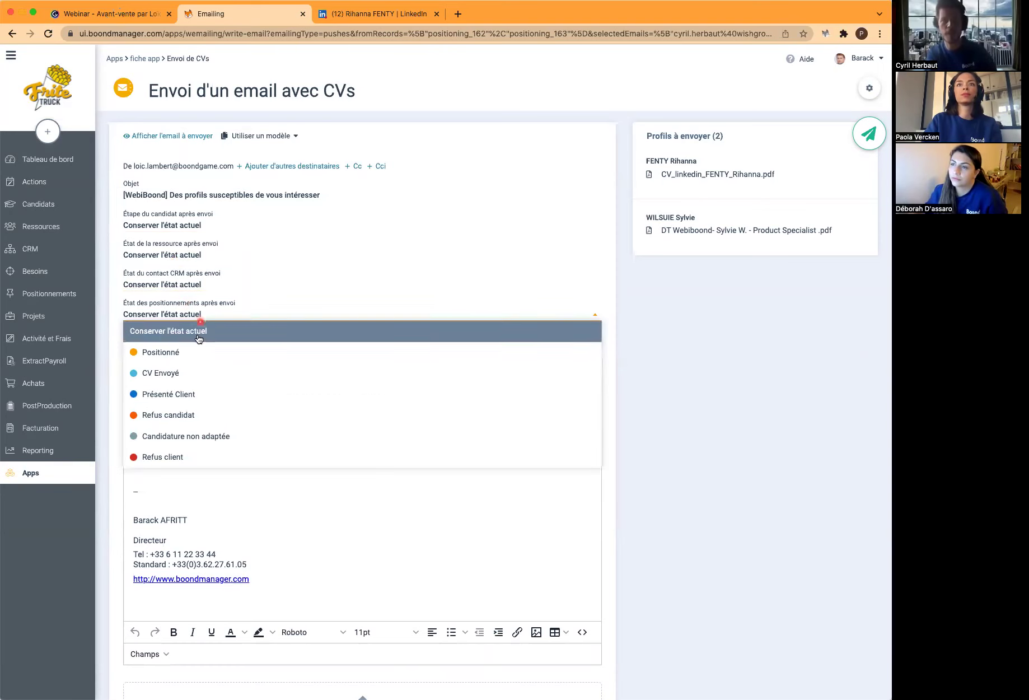
click(210, 374)
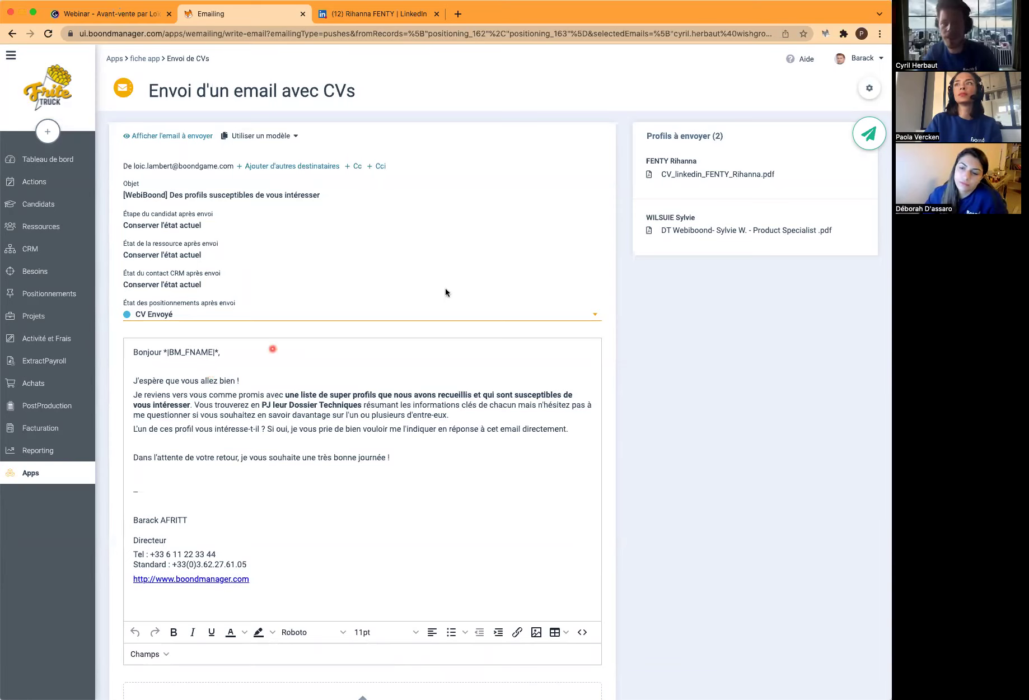
click(717, 232)
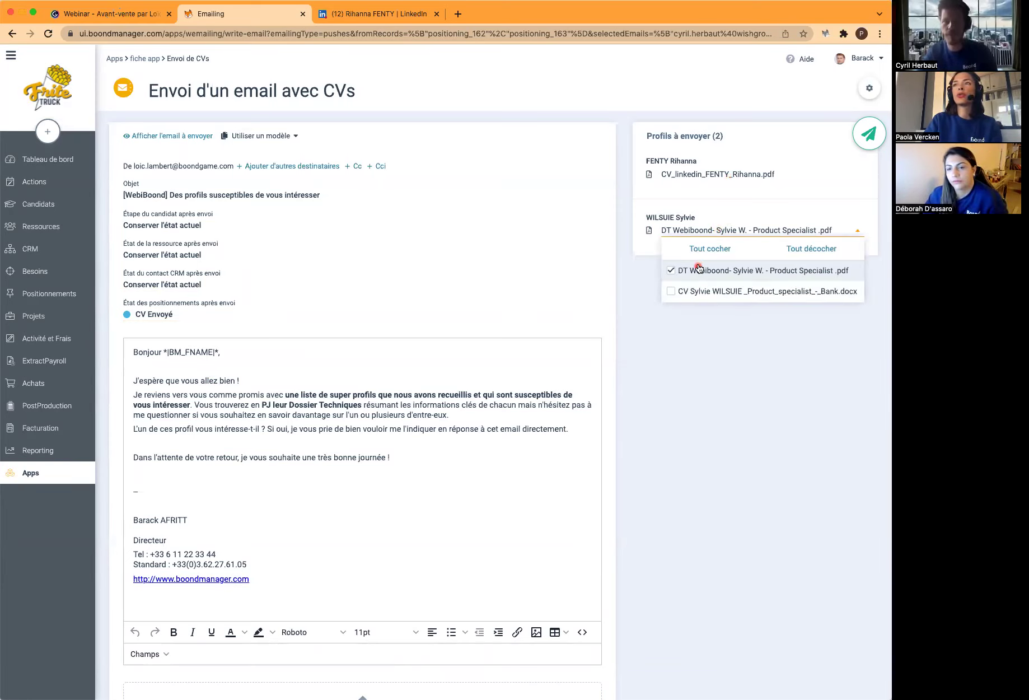
click(618, 241)
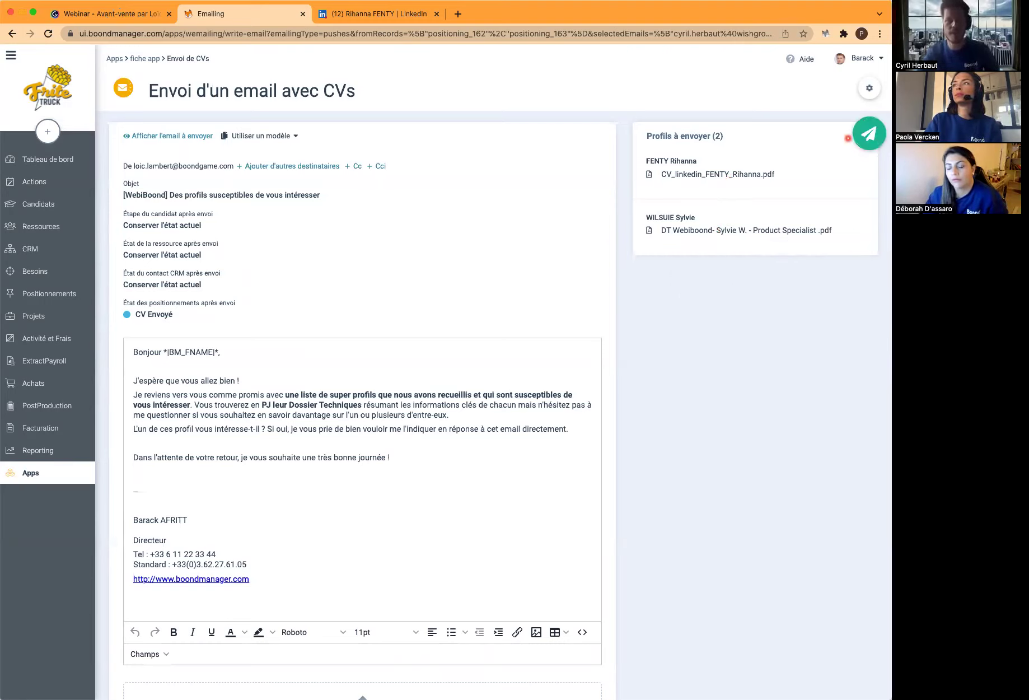
click(872, 138)
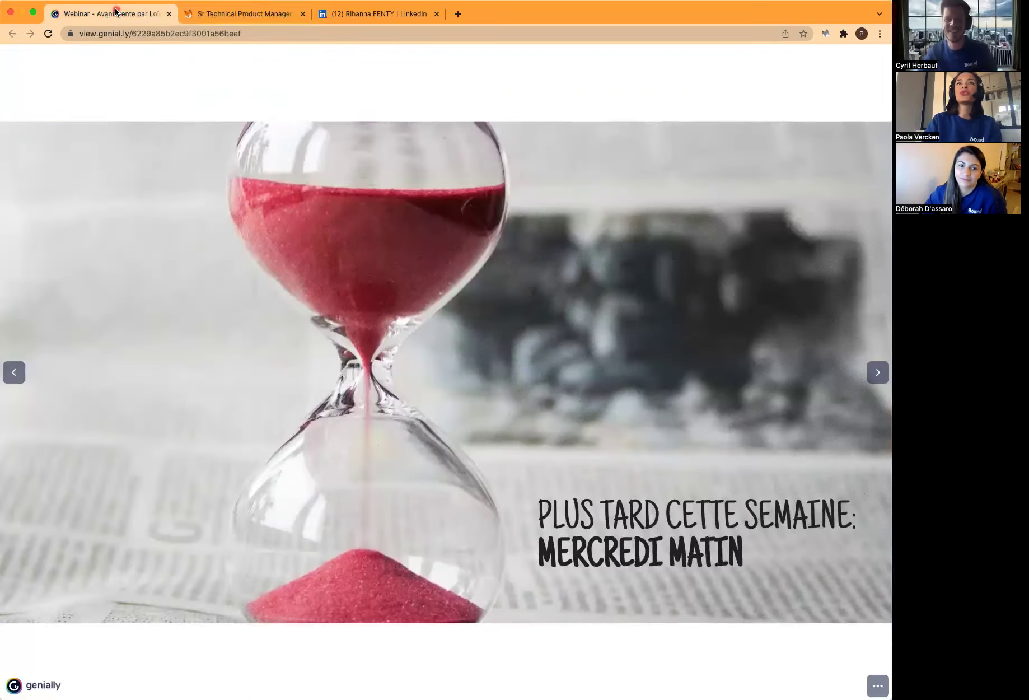
Advance the Genially webinar to the Weekly Retrospective slide, then return to the Paypal need
click(115, 13)
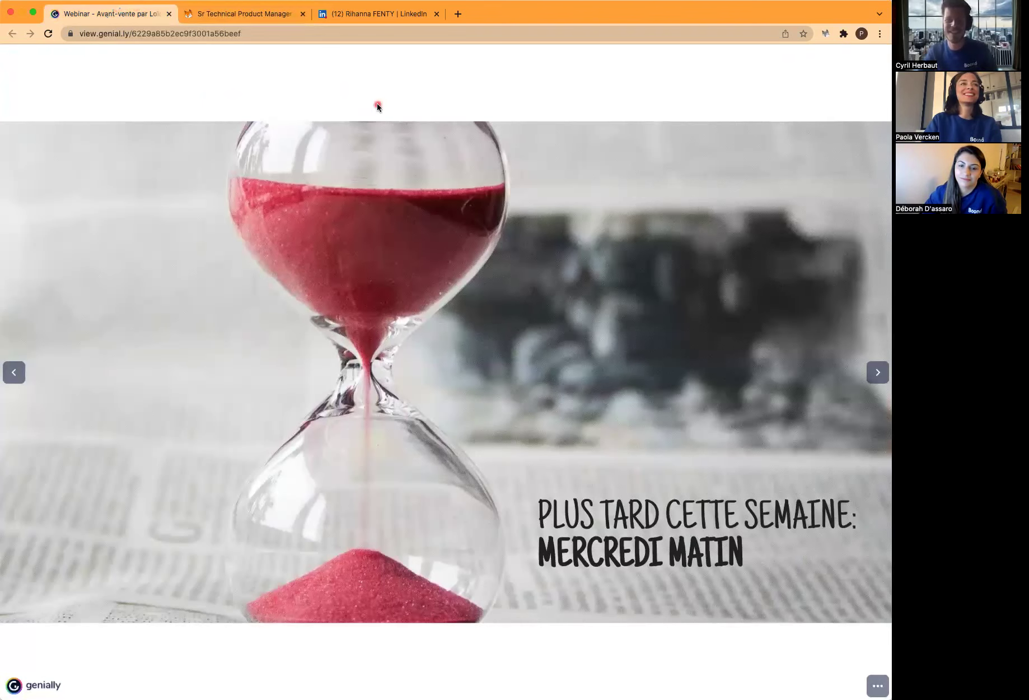
click(879, 372)
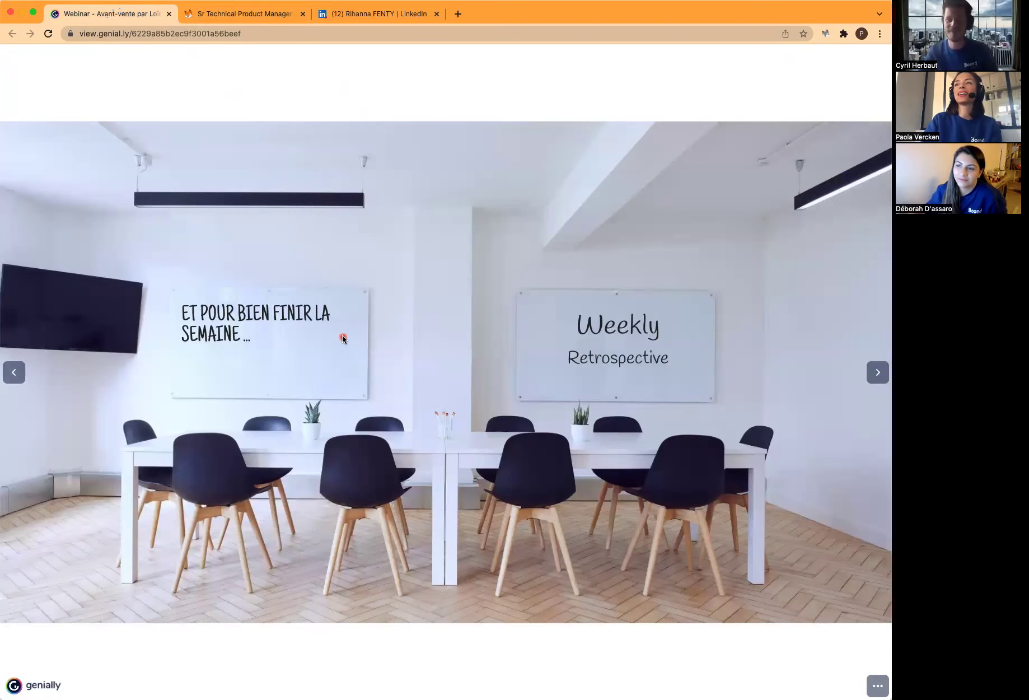
click(252, 12)
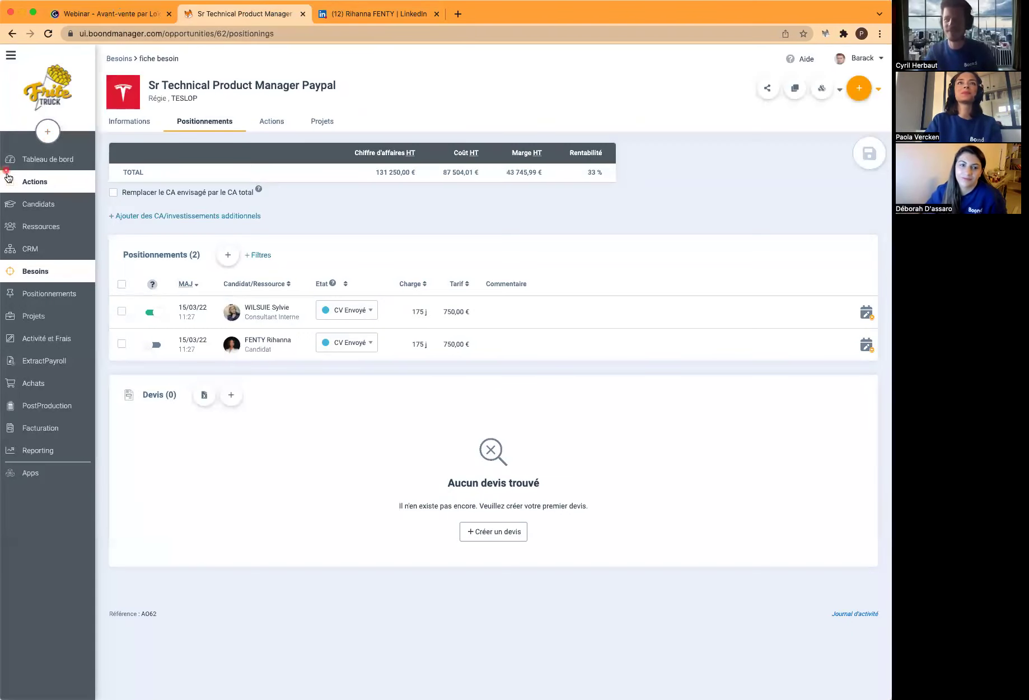
On the positionings kanban, filter needs to the Tiède, Chaud and Froid states
click(33, 159)
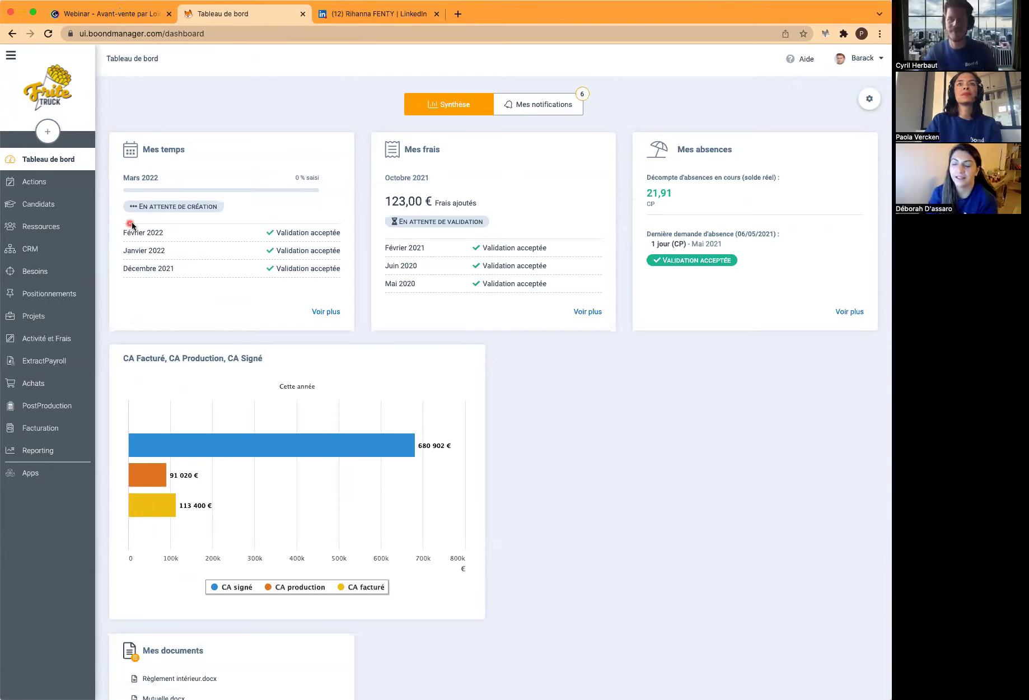
click(63, 296)
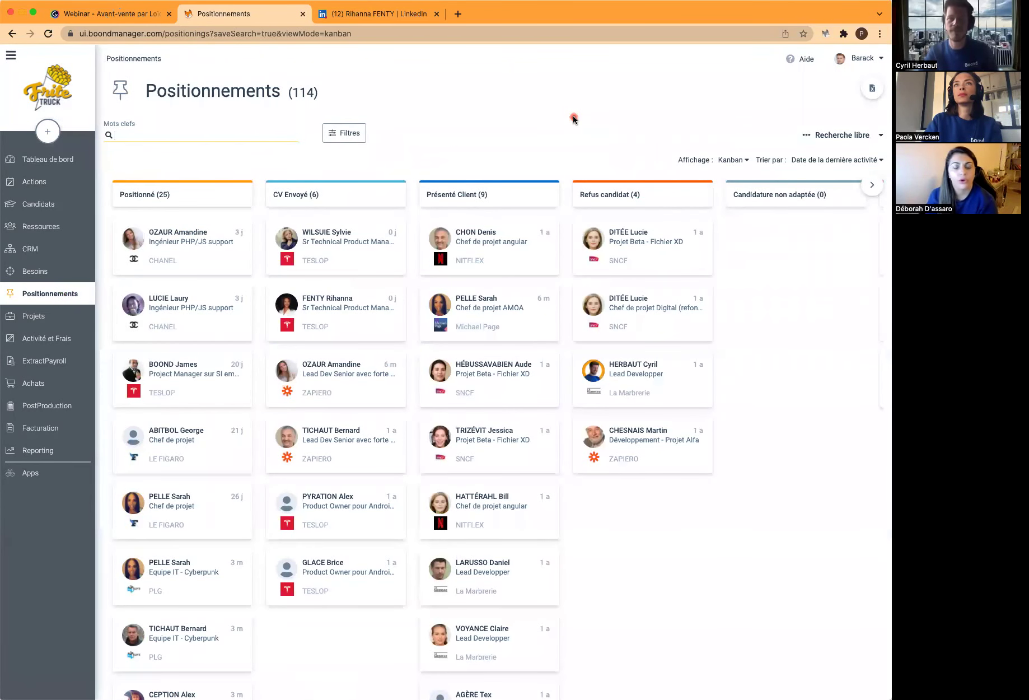
click(344, 133)
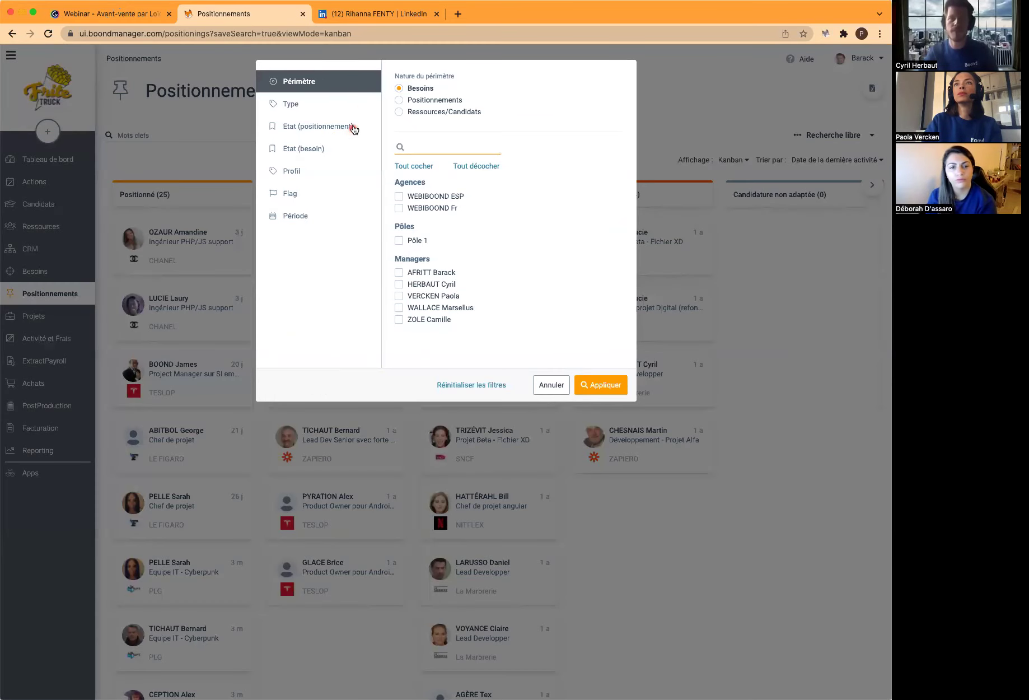
click(353, 110)
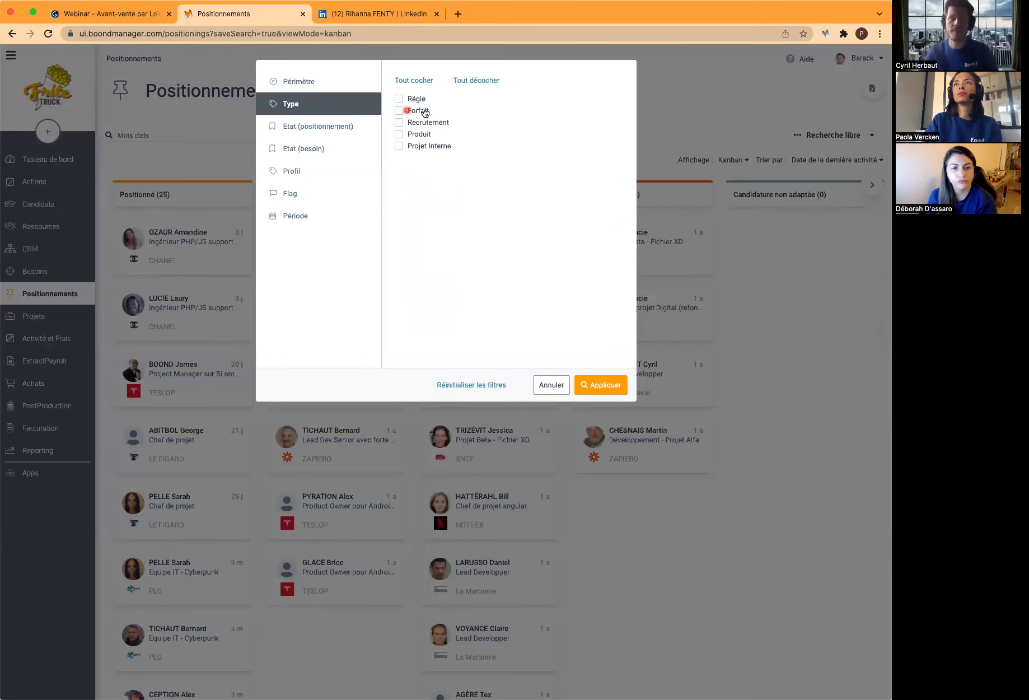
click(342, 153)
click(399, 98)
click(399, 110)
click(399, 122)
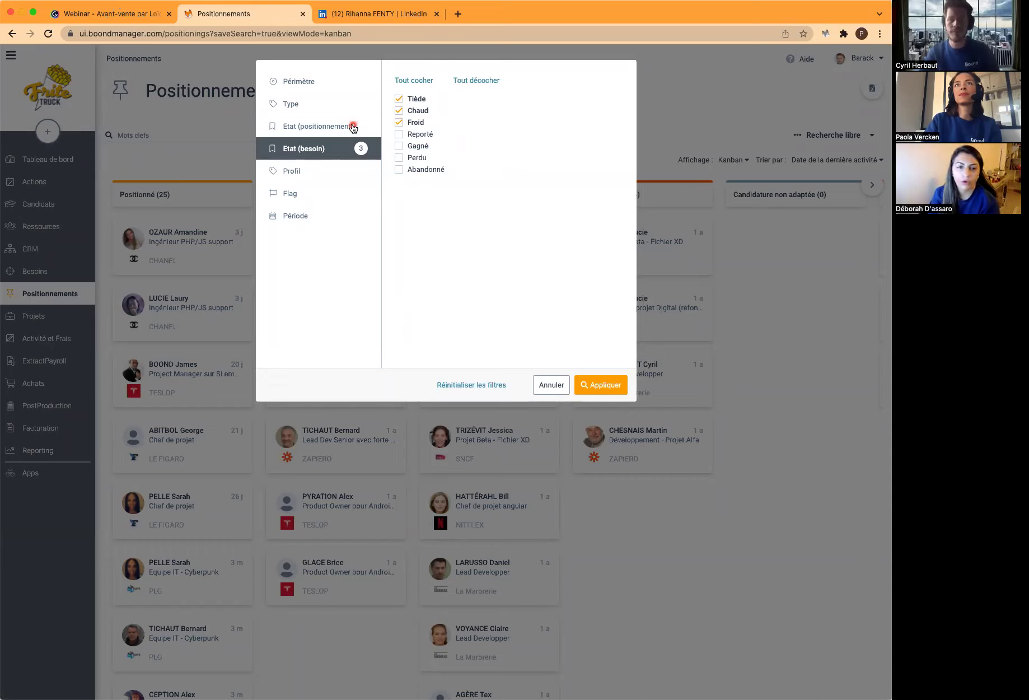
Include every positioning state except Gagné and Candidature non adaptée, then apply the filters
click(353, 128)
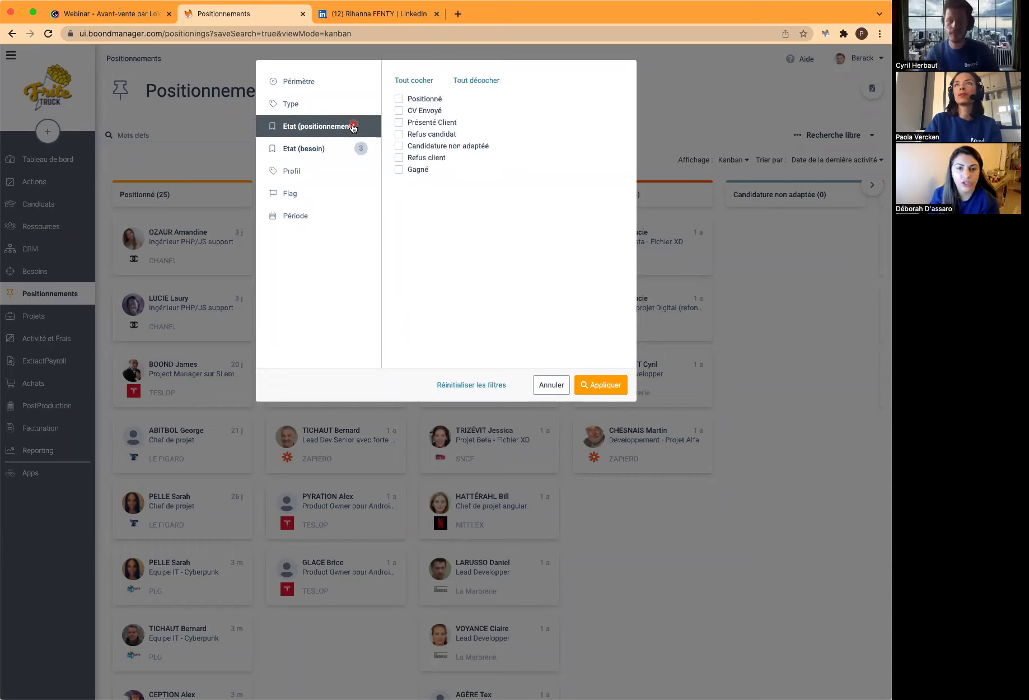
click(414, 82)
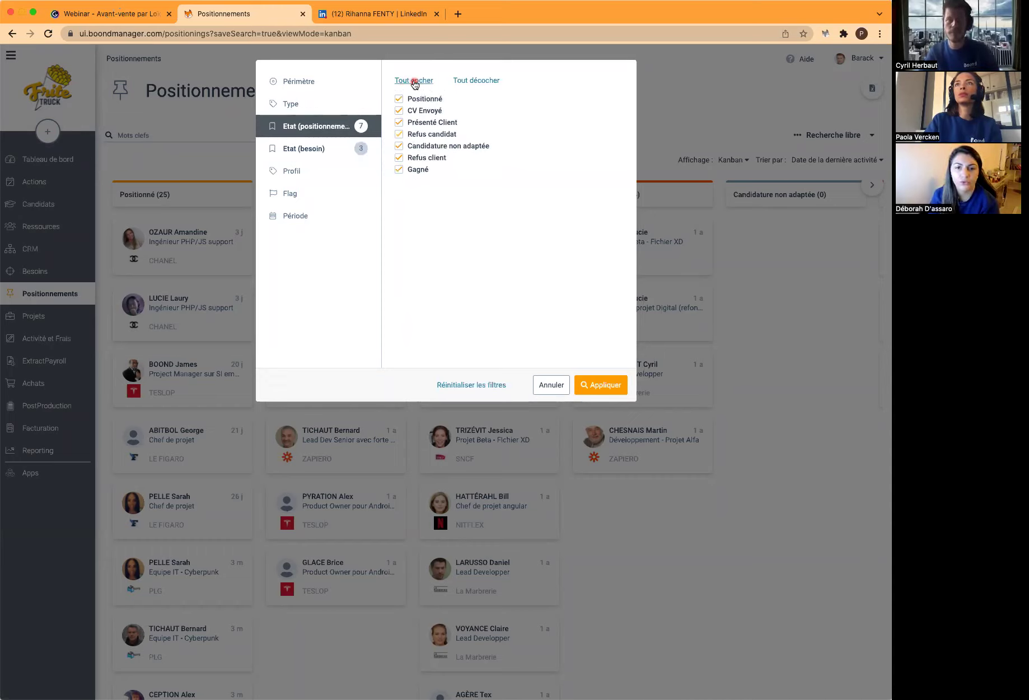
click(399, 169)
click(398, 146)
click(600, 392)
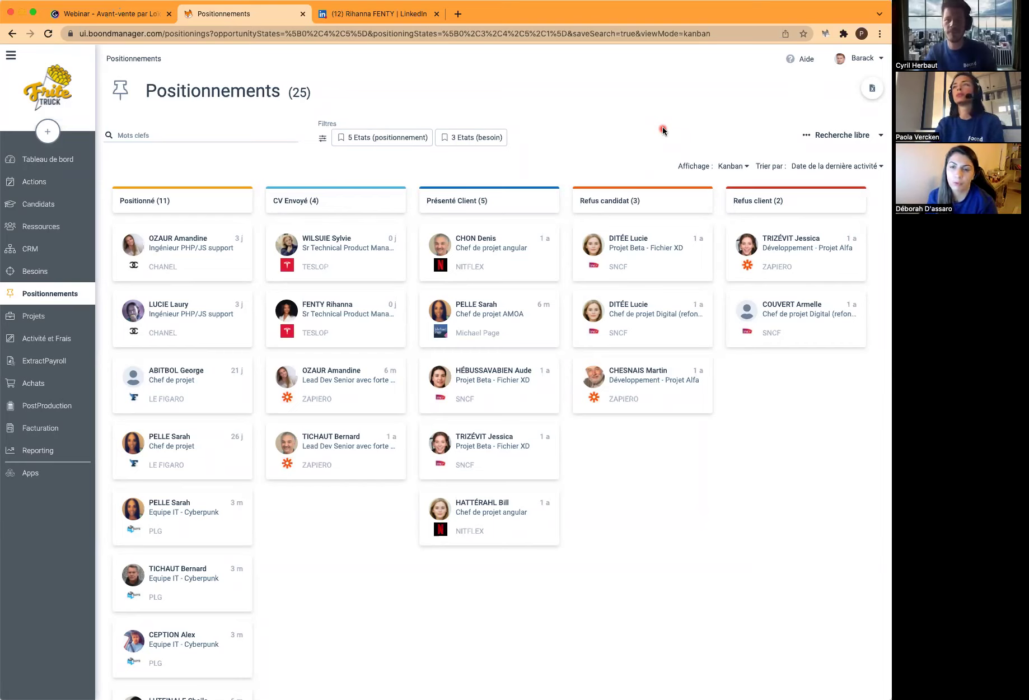
Save the current filtered kanban search under the name 'Besoins en cours'
click(862, 135)
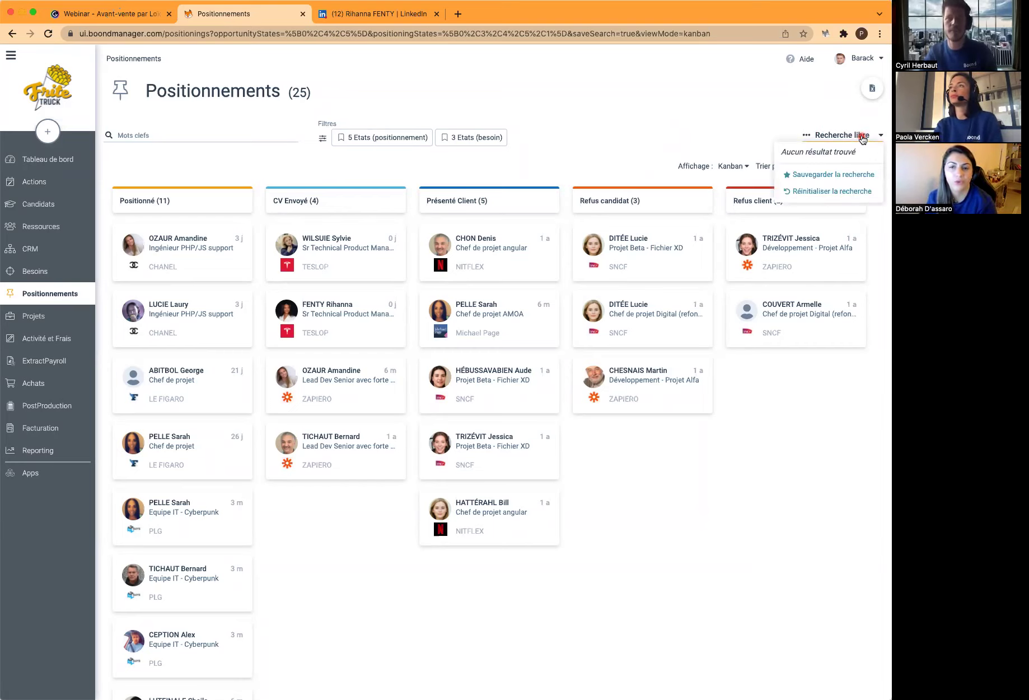
click(840, 174)
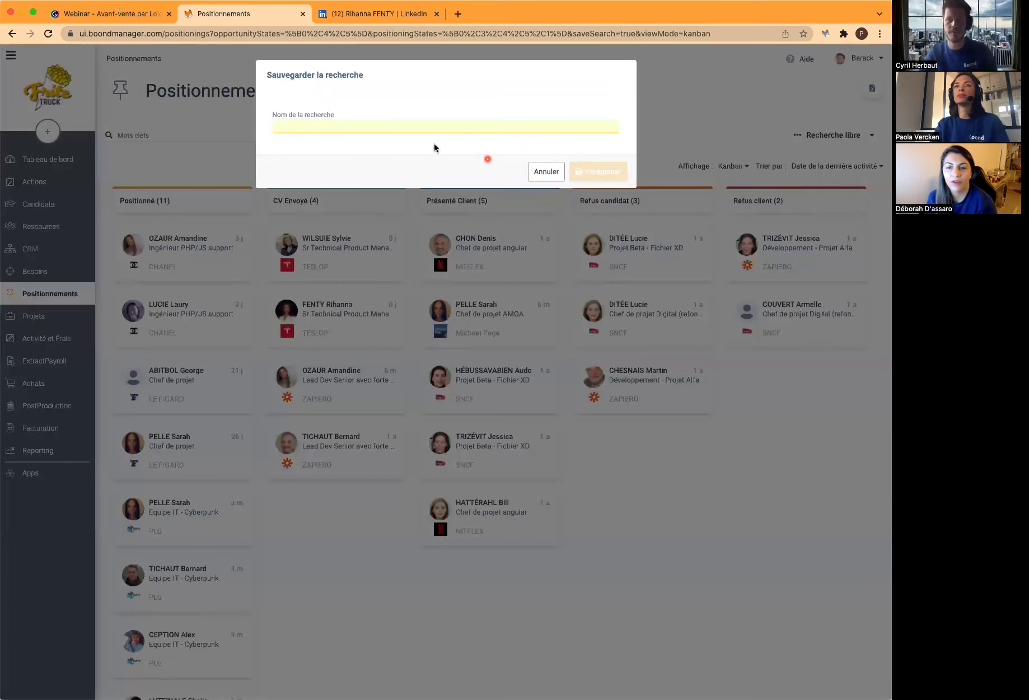
text(Besoi)
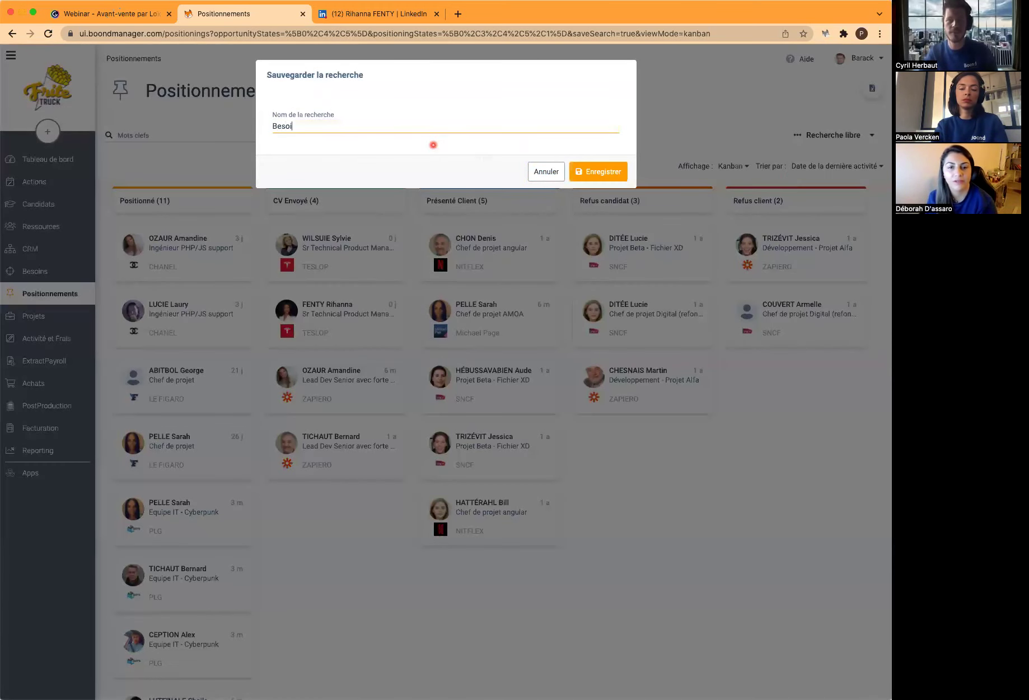
text(ns en cours)
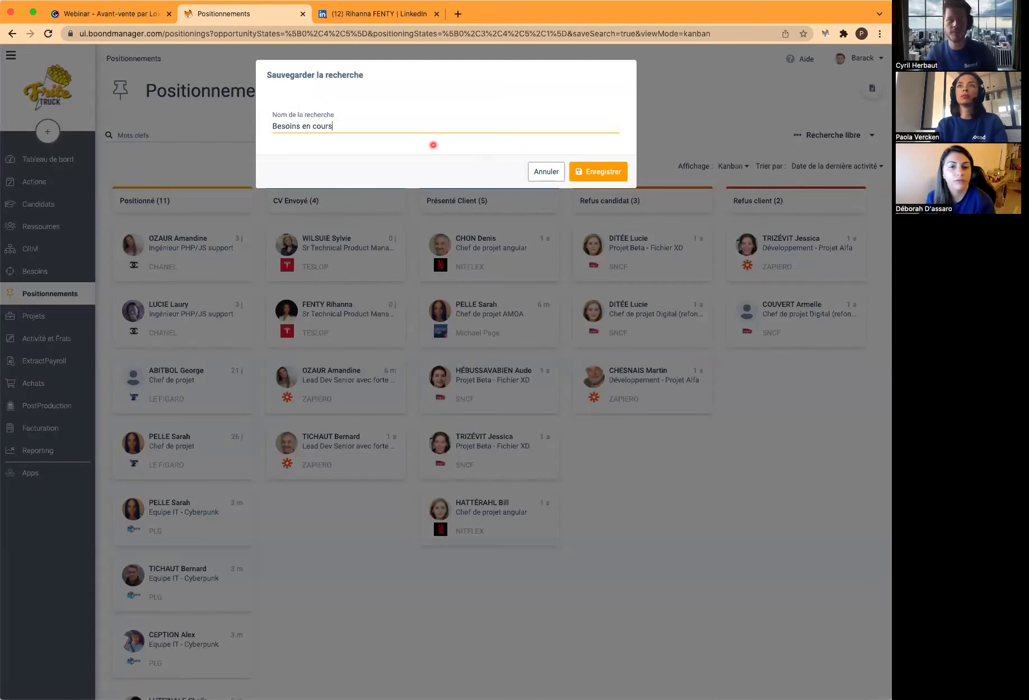
click(588, 172)
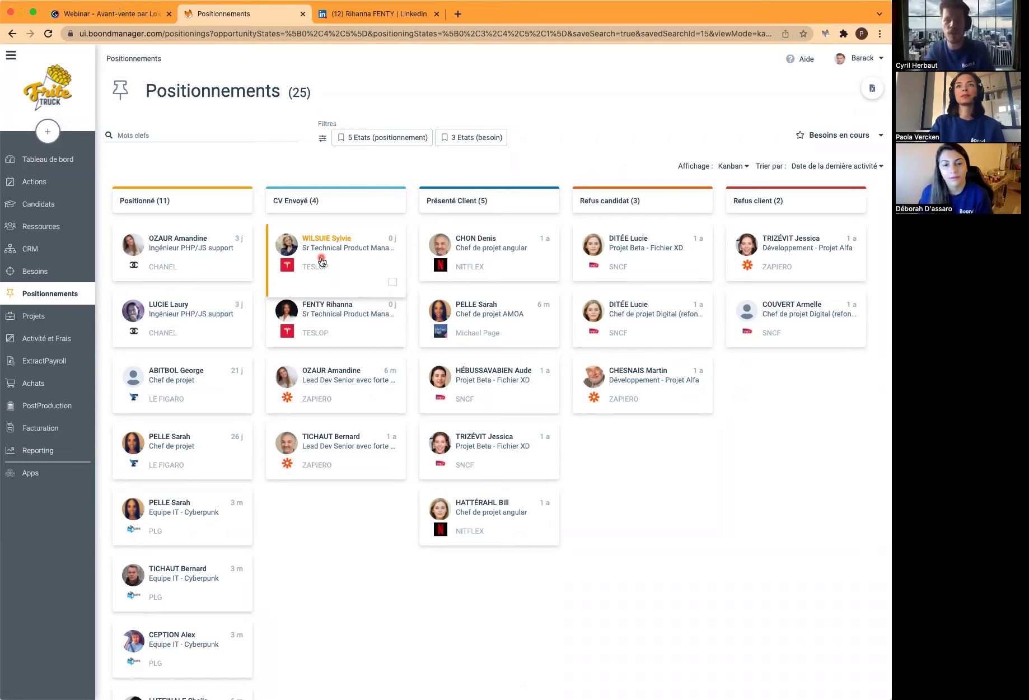
Move the consultant's card from CV Envoyé to Refus client and the candidate's to Présenté Client
drag(322, 261, 784, 394)
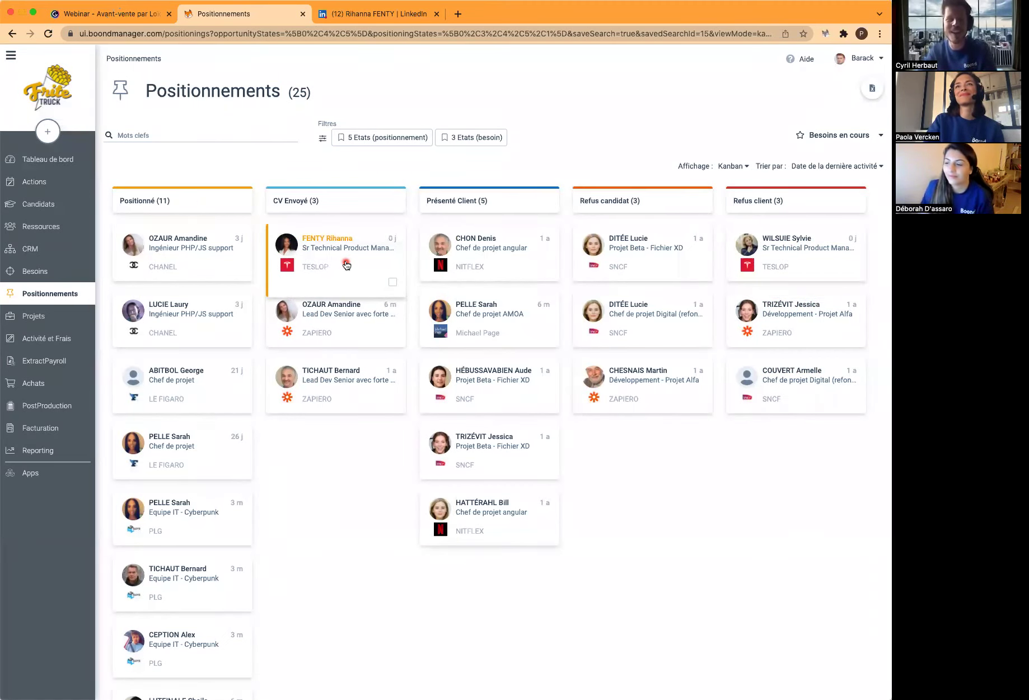
drag(346, 265, 487, 248)
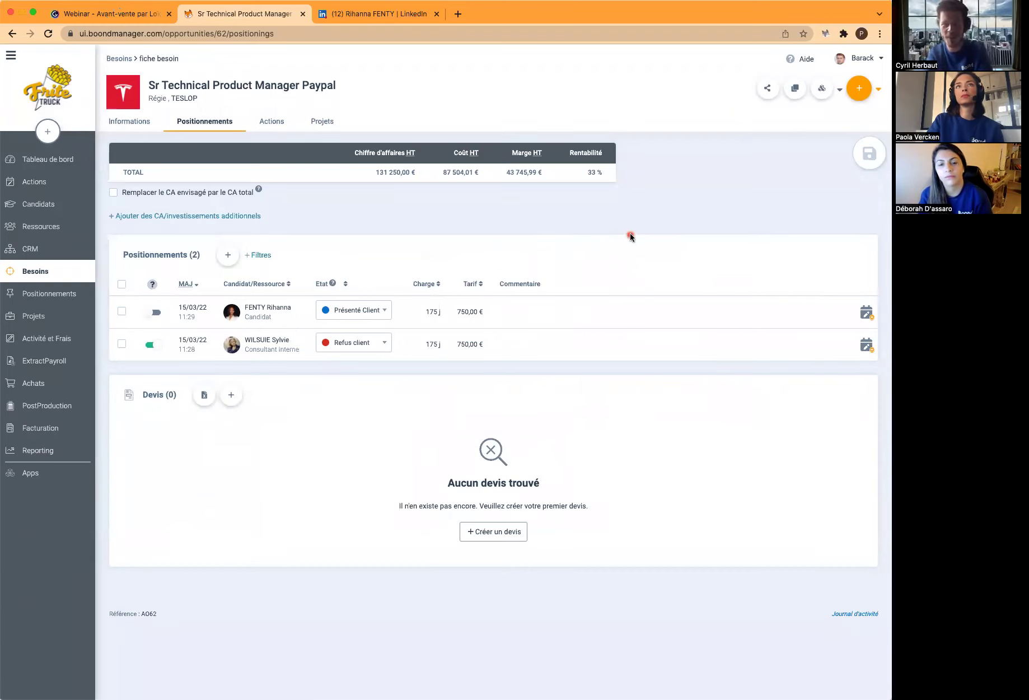
Prepare a candidate action assigned to another manager using the Présentation Client template
click(866, 314)
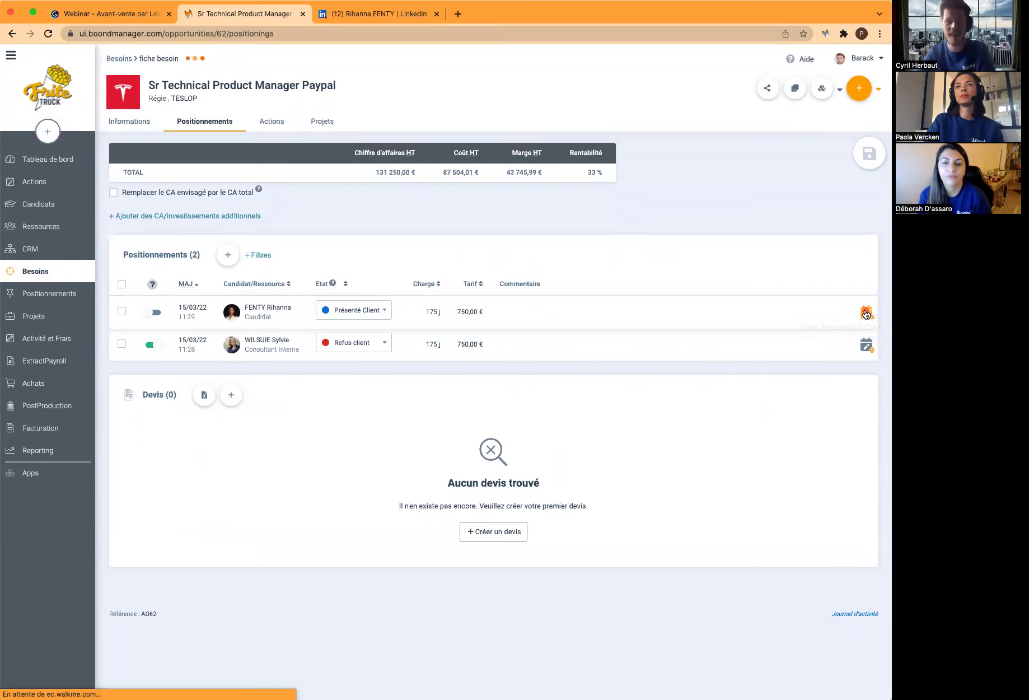
click(342, 151)
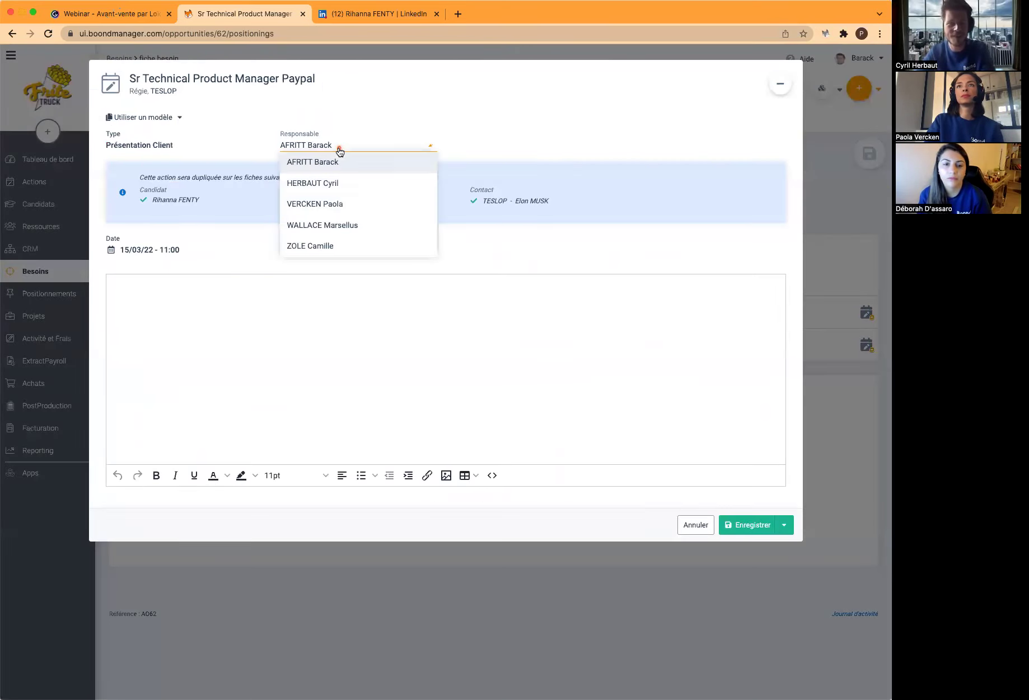
click(343, 182)
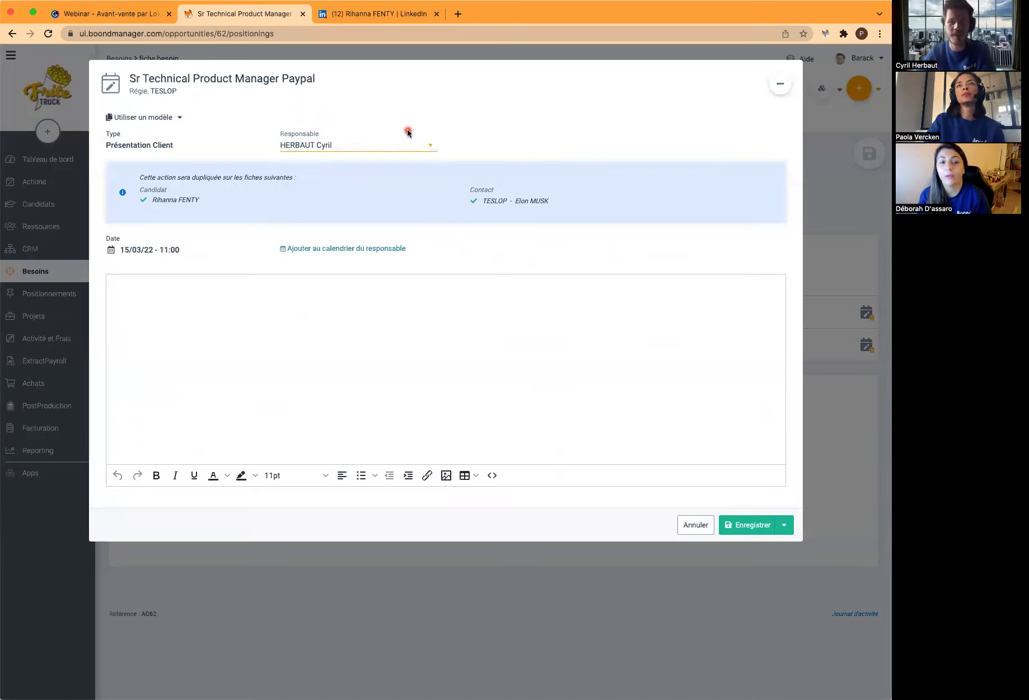
click(153, 124)
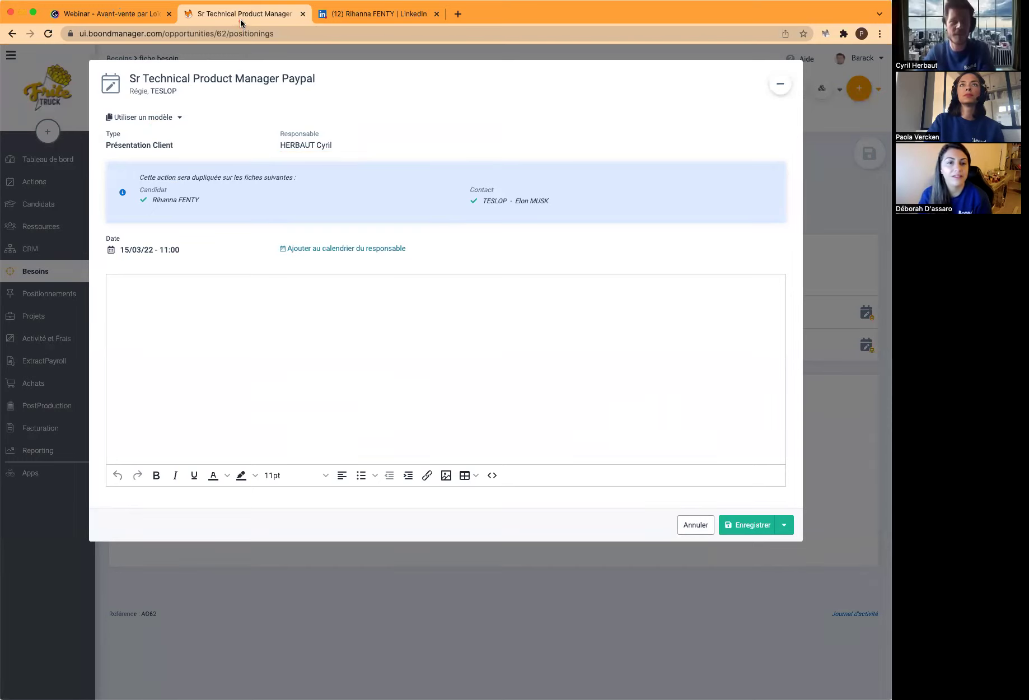
click(171, 119)
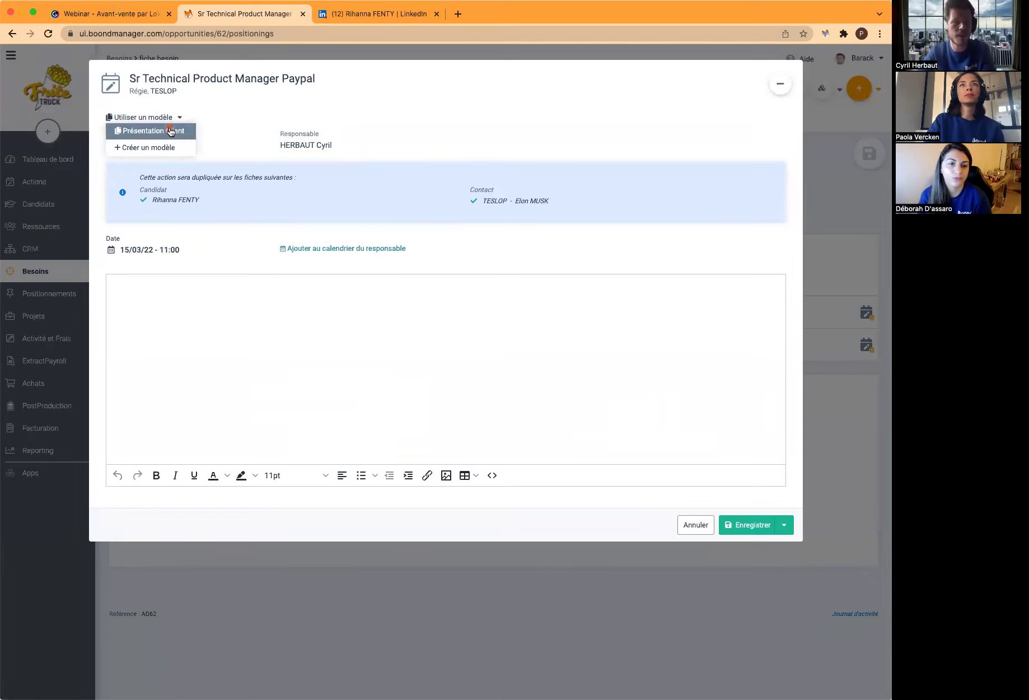
click(170, 131)
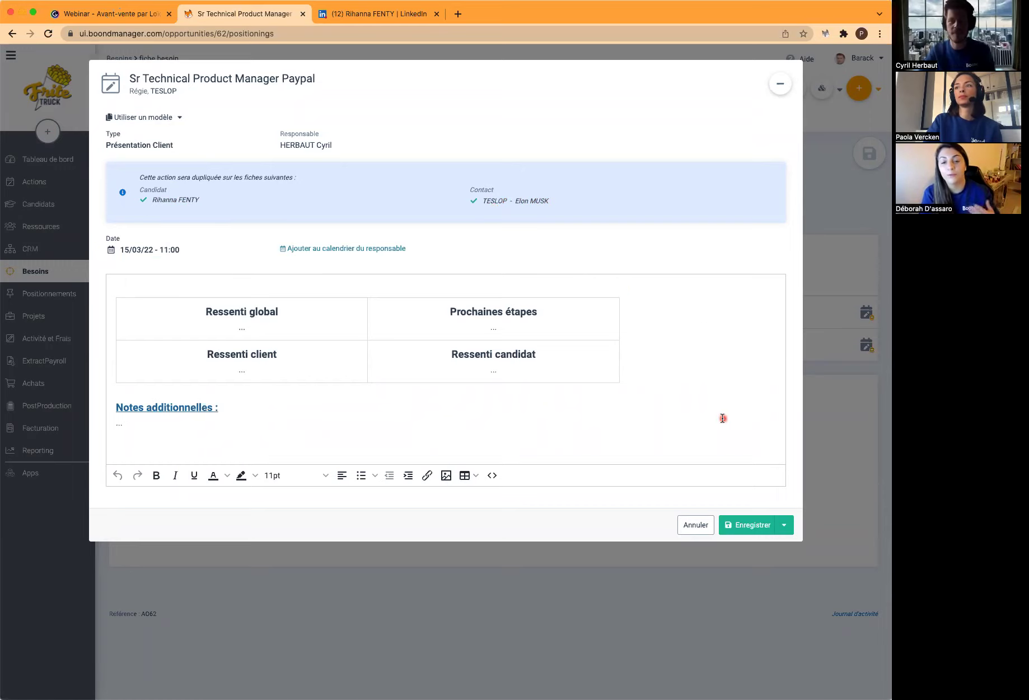
Save the Présentation Client action and advance the Genially webinar to the Rappel des astuces slide
click(741, 524)
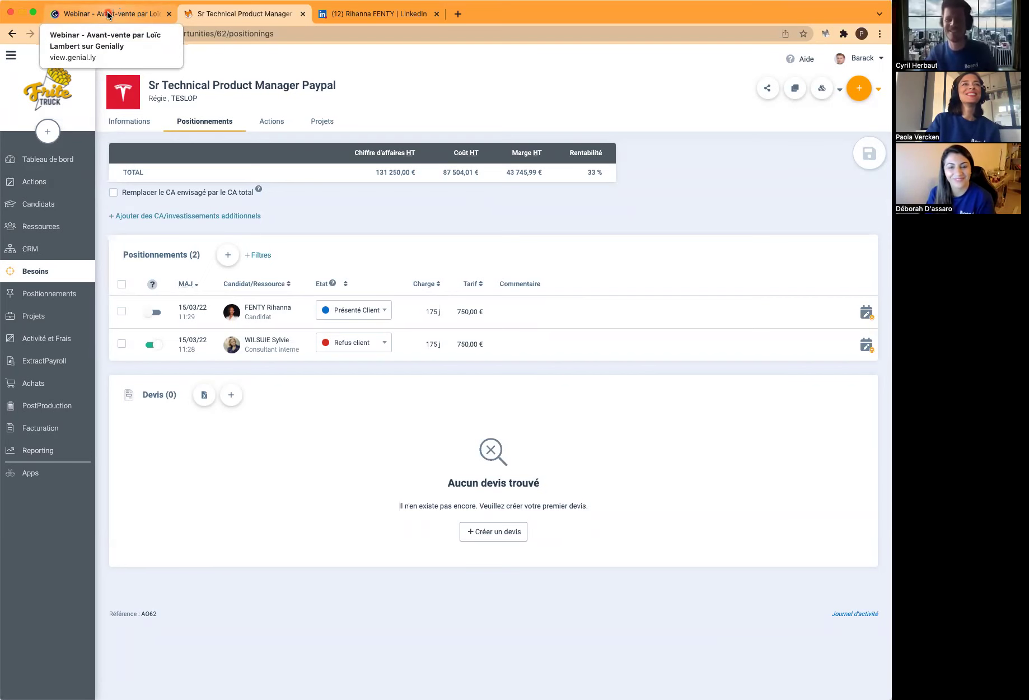
click(108, 15)
click(878, 372)
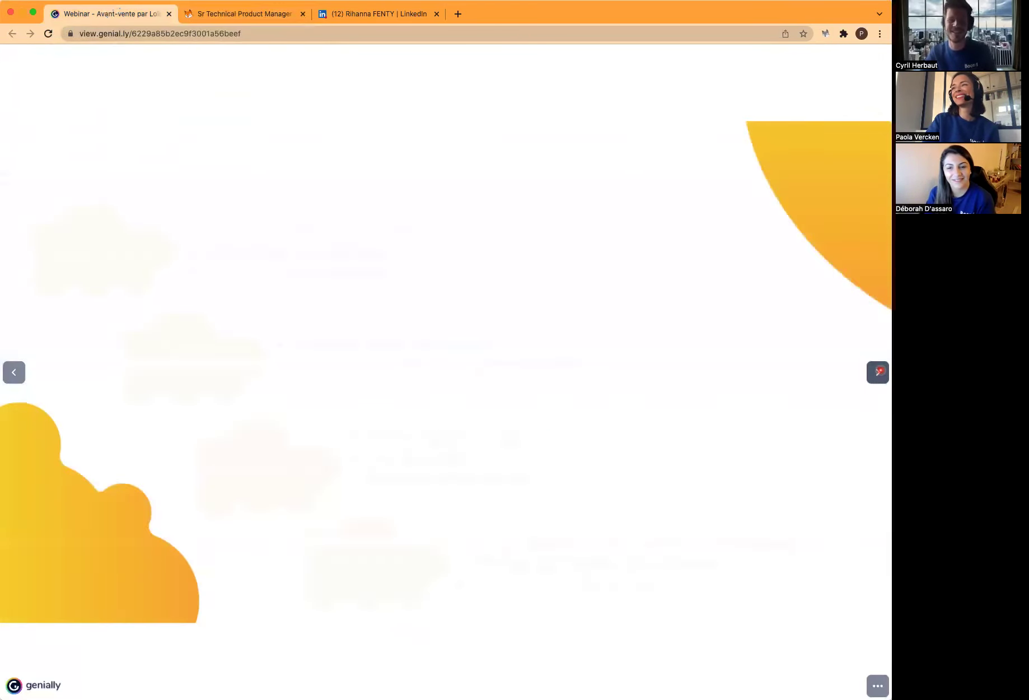
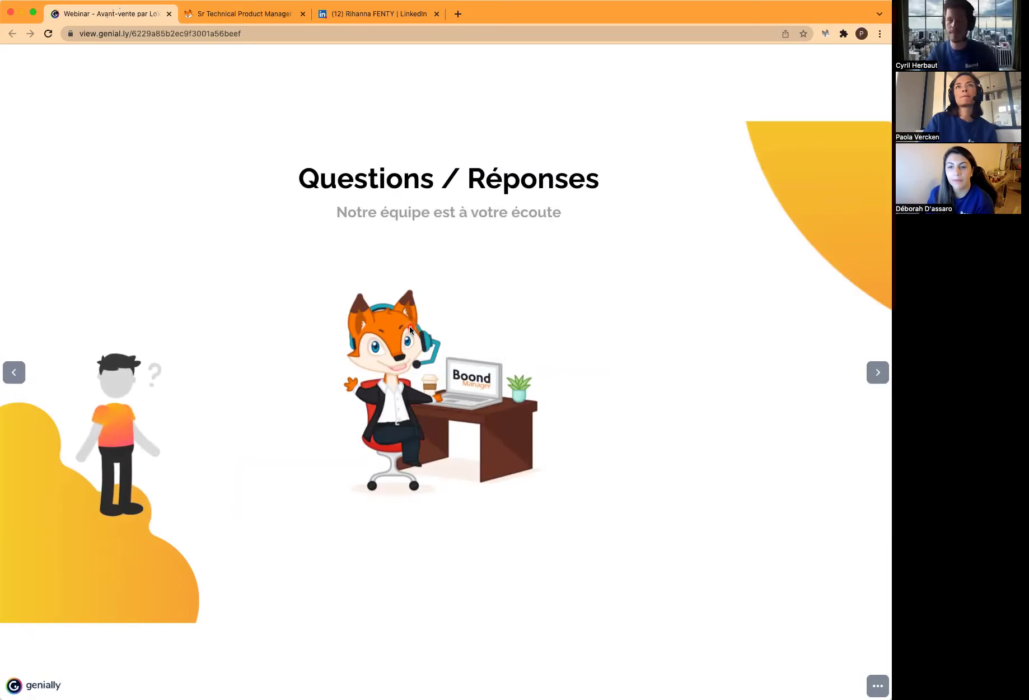
Switch to the BoondManager tab and open the CRM list of 45 contacts
click(243, 11)
click(35, 250)
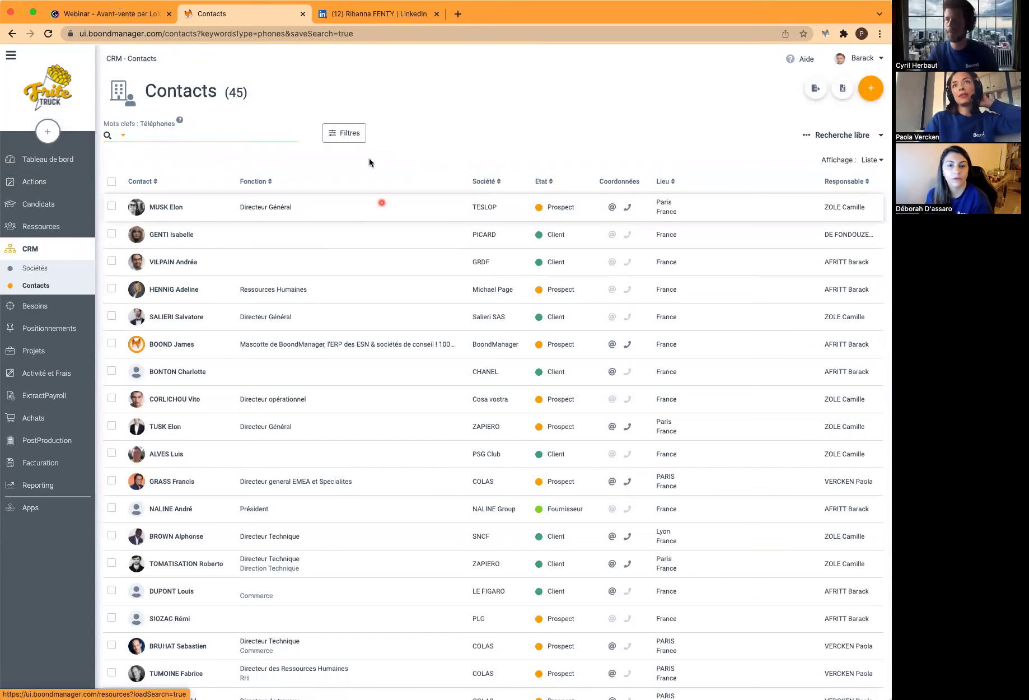
click(356, 134)
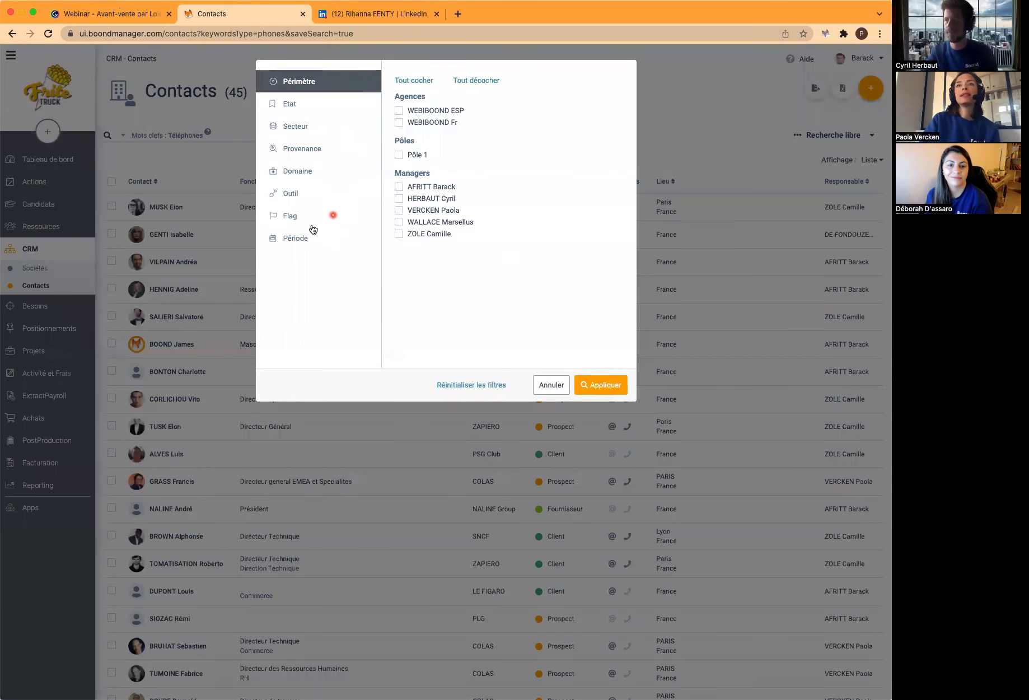
click(310, 240)
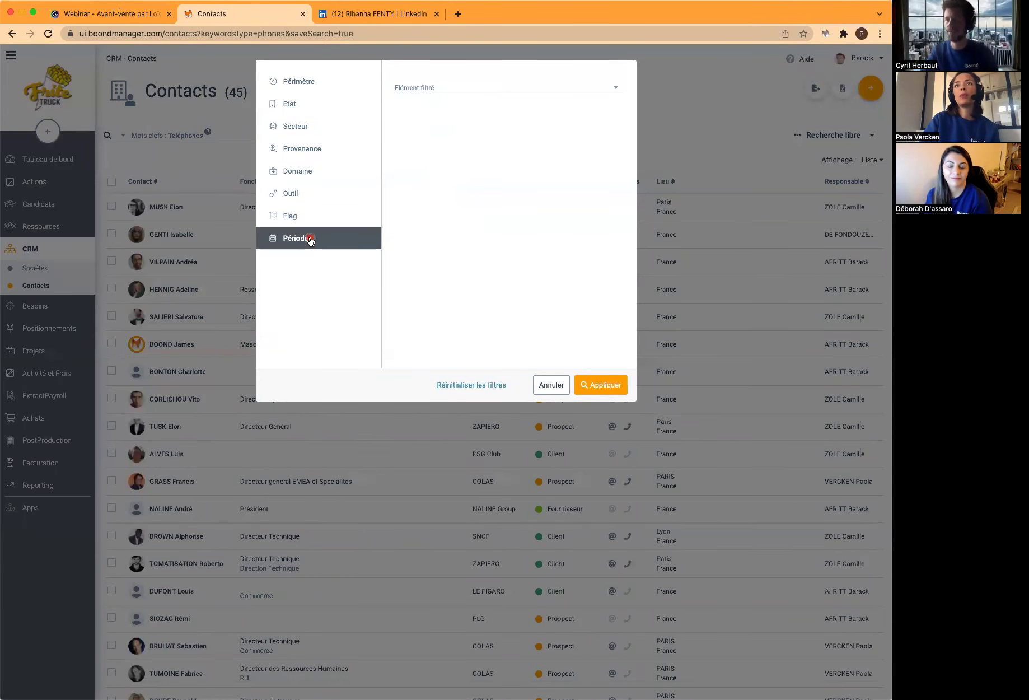
click(468, 89)
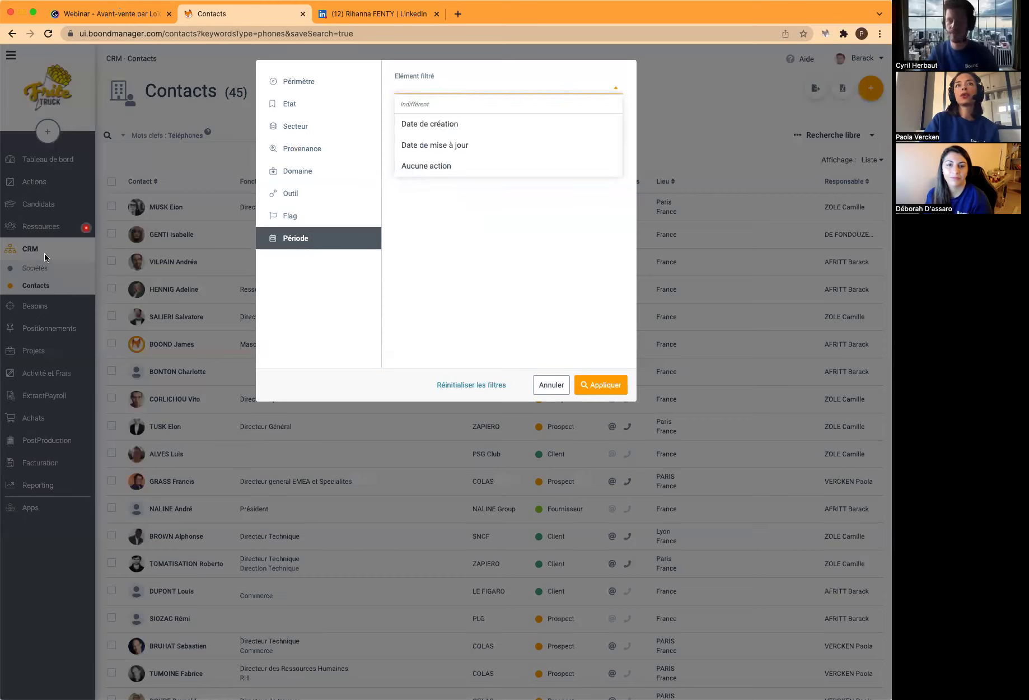
click(482, 171)
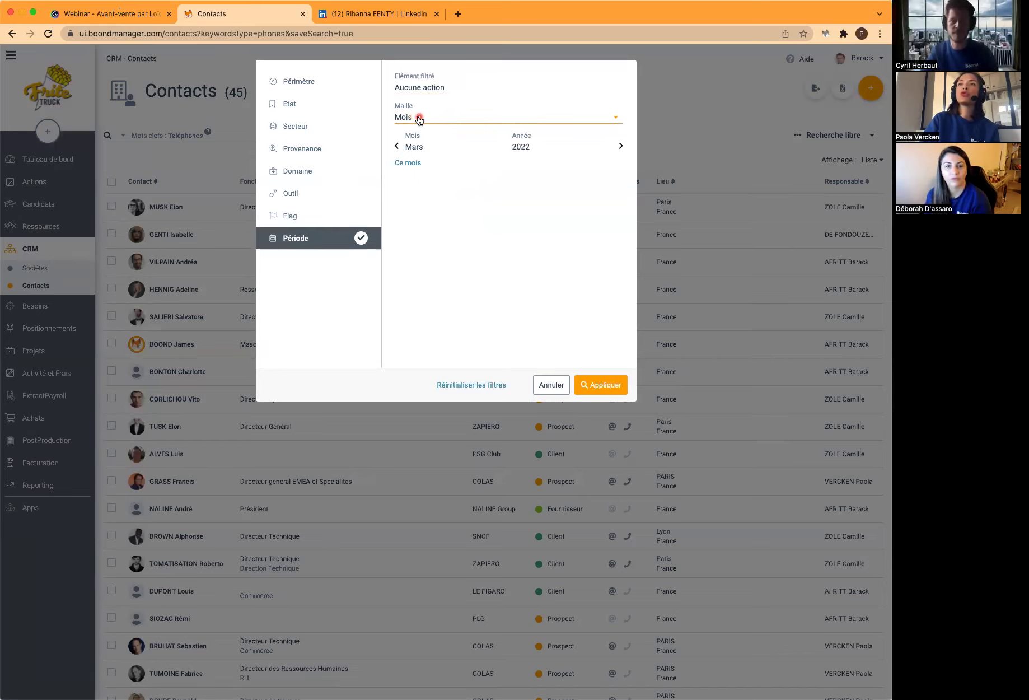
click(419, 119)
click(446, 139)
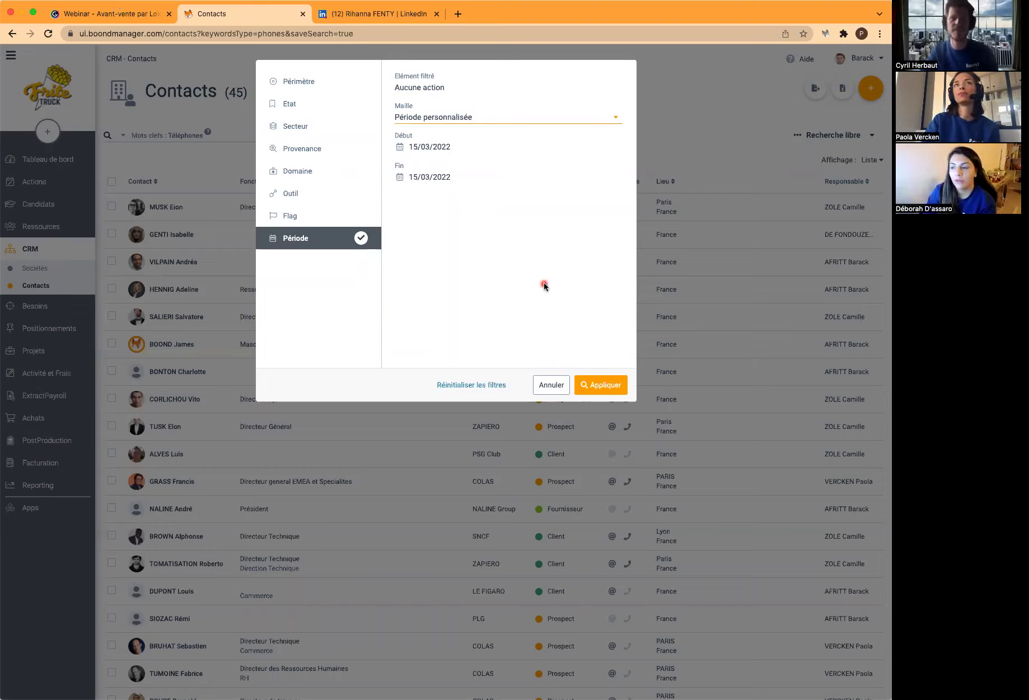
click(541, 394)
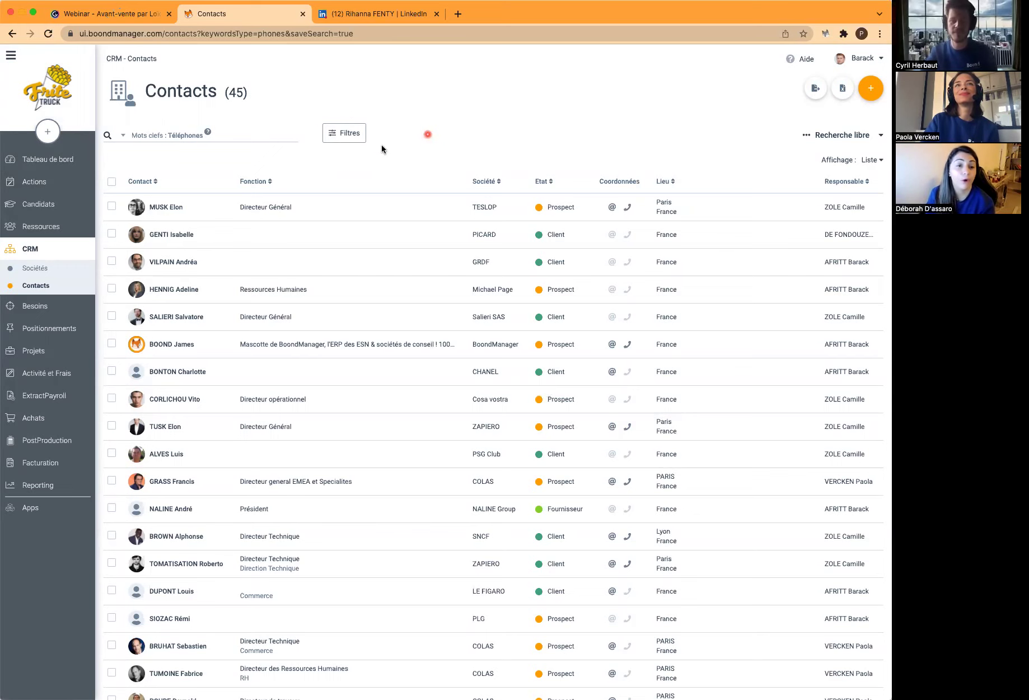
click(48, 206)
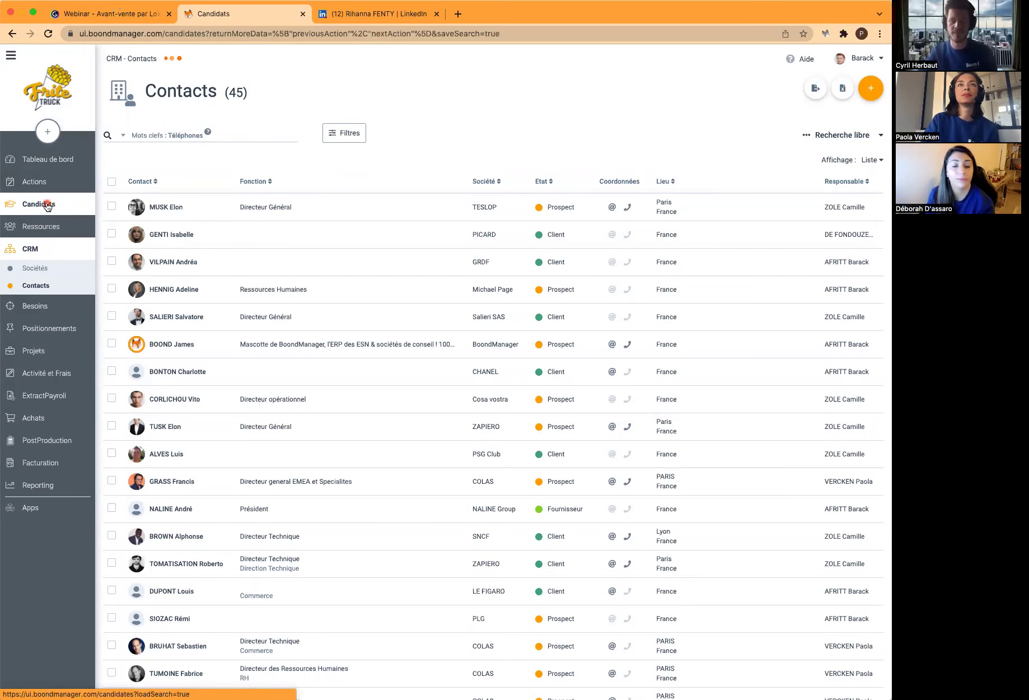
Look over the candidate filters and period action options, then cancel without filtering
click(340, 137)
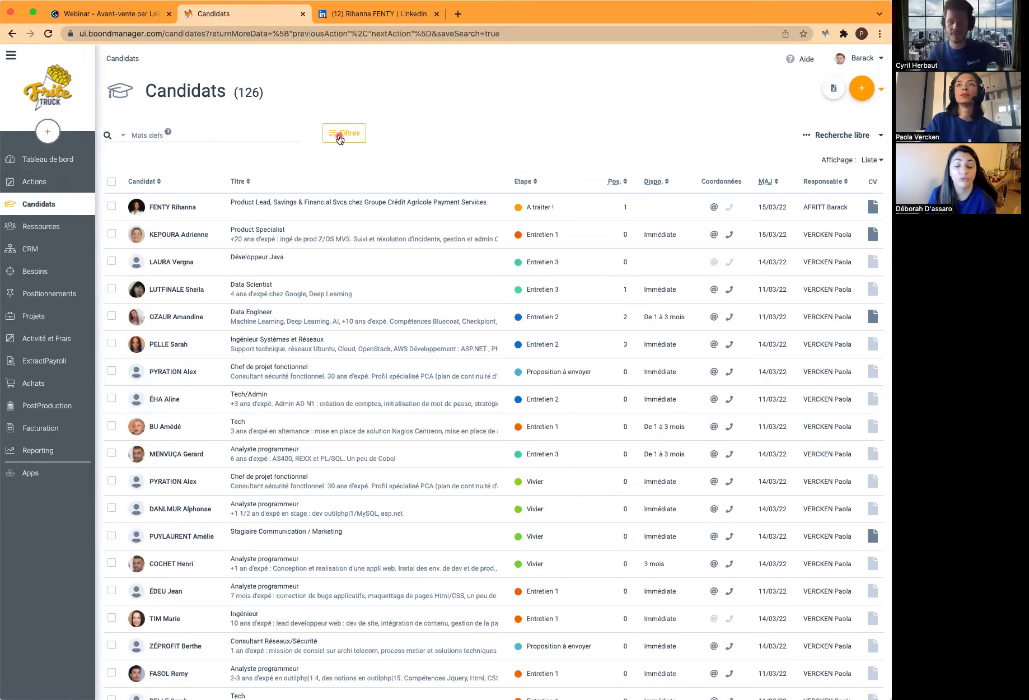
click(317, 372)
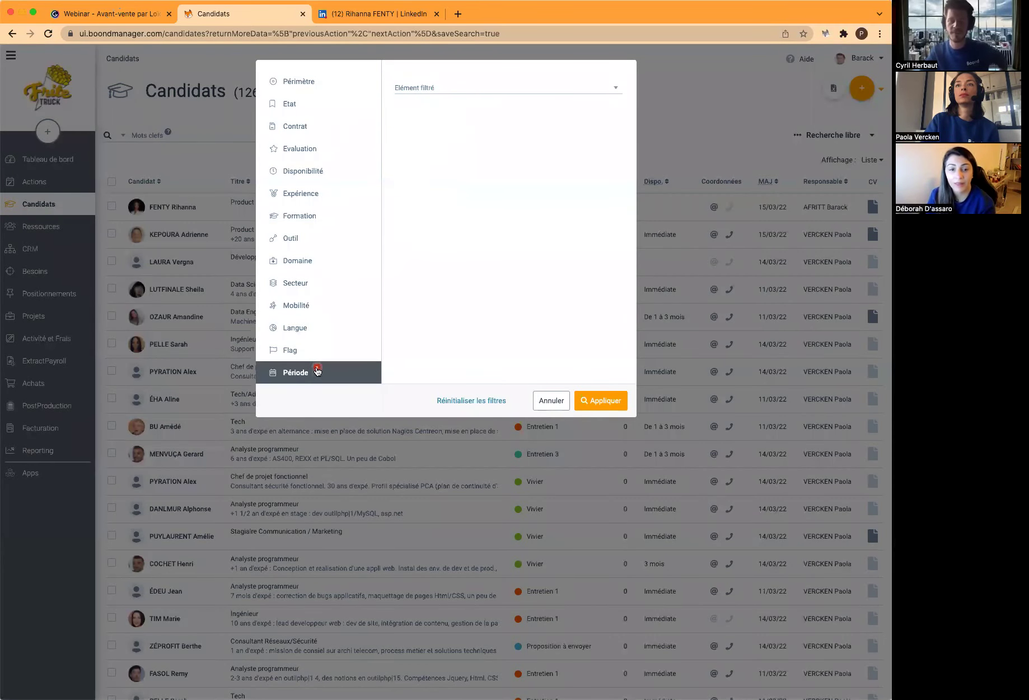
click(437, 89)
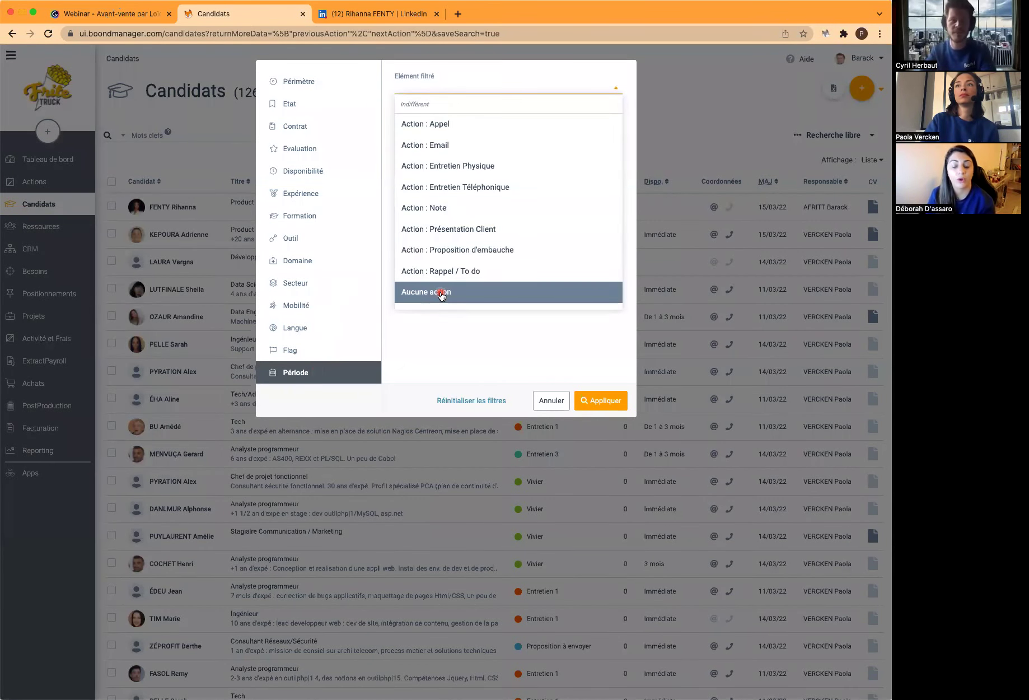
click(547, 402)
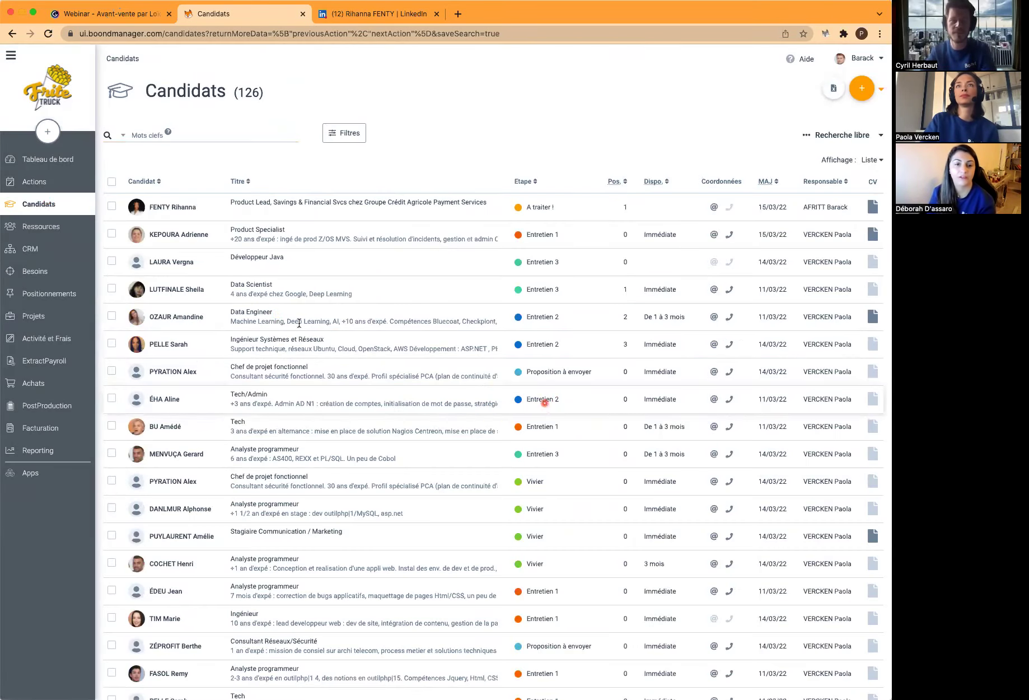
Select all 30 candidates on the page and start a message to them
click(112, 183)
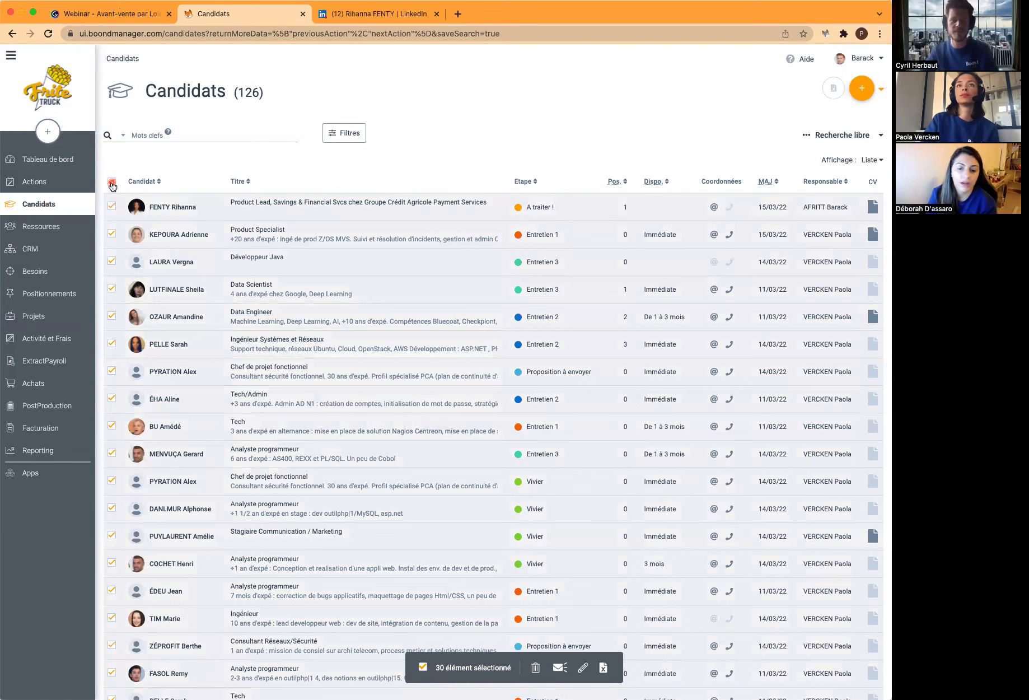
click(560, 668)
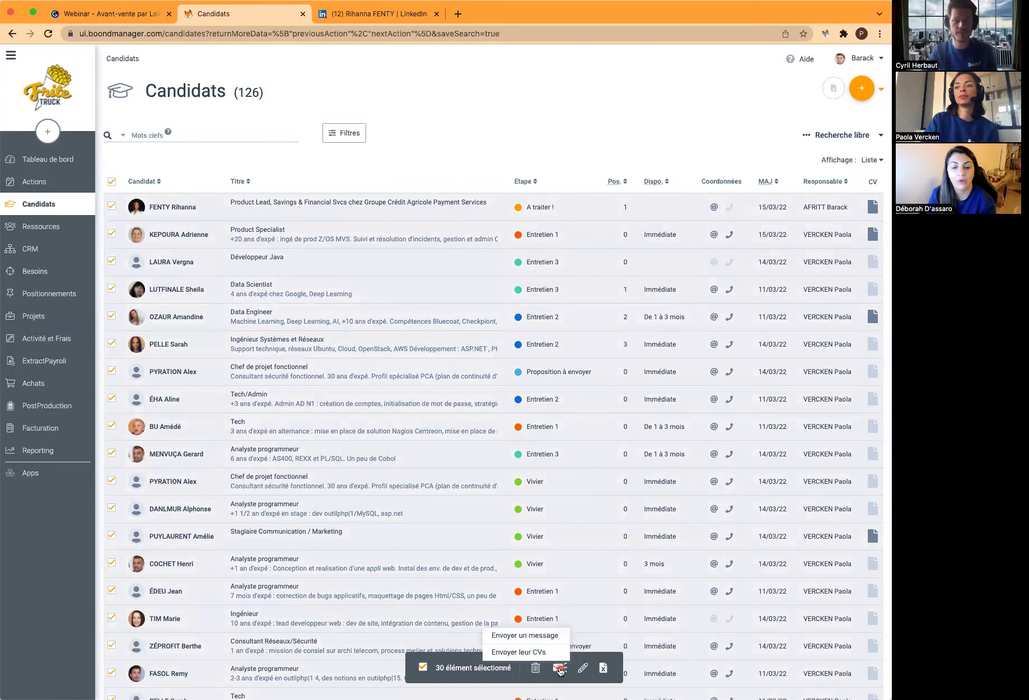
click(559, 637)
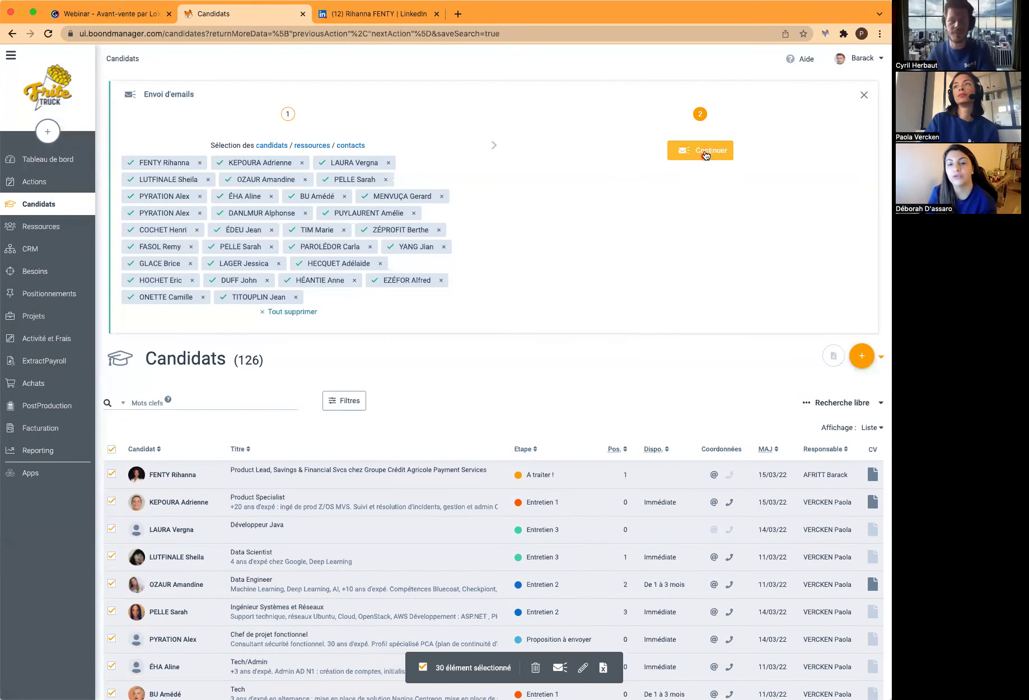
Continue to the group e-mail, browse the saved templates, then return to CRM contacts
click(704, 152)
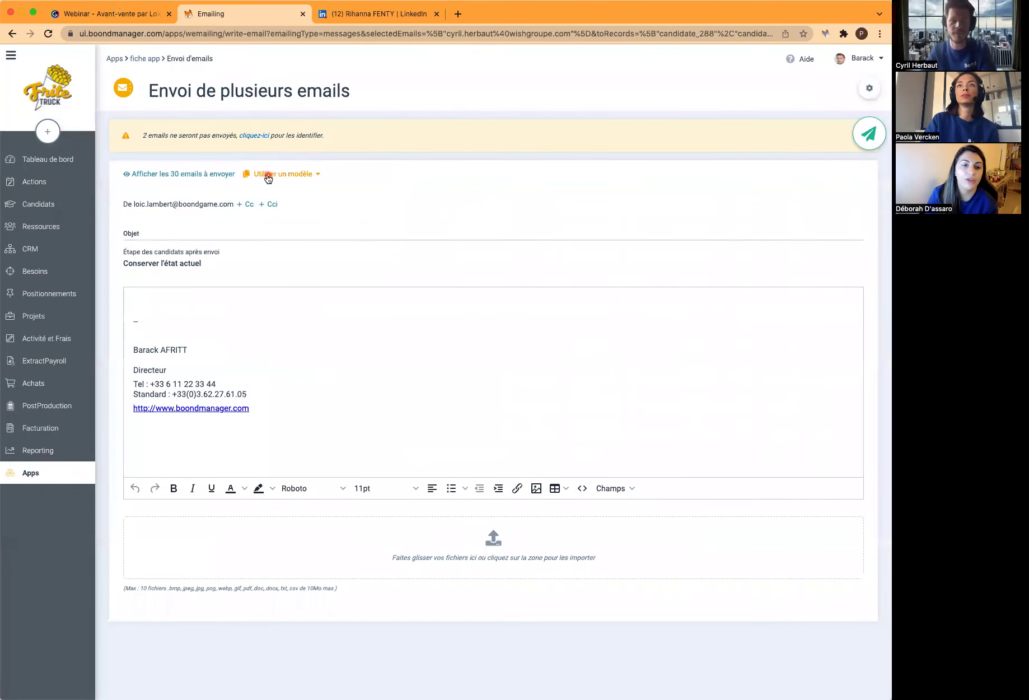
click(268, 175)
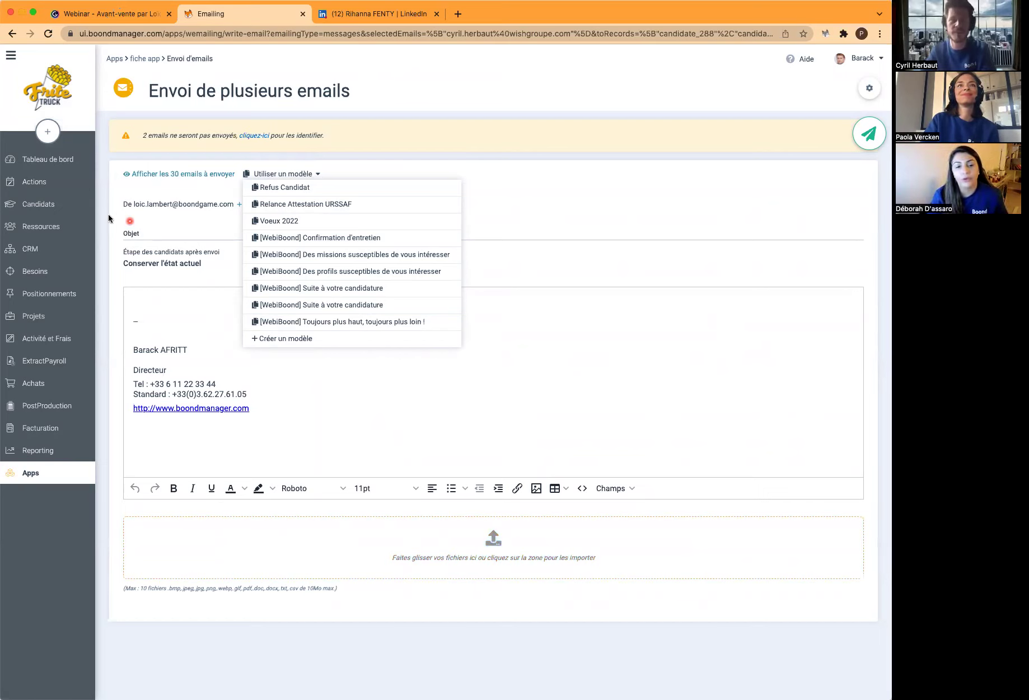
click(66, 246)
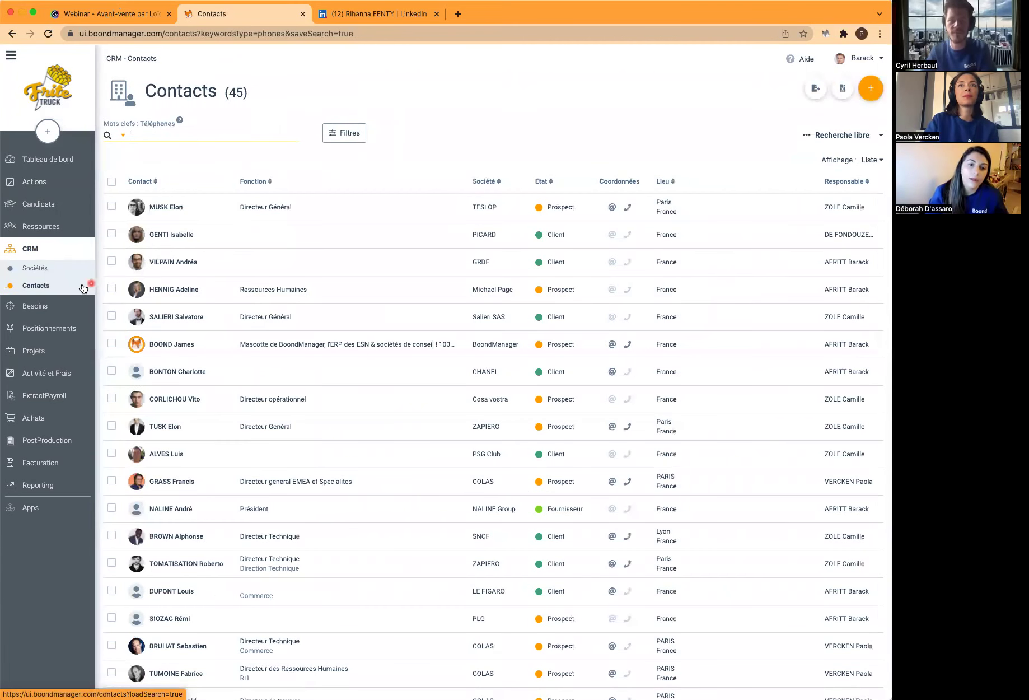
Open the TESLOP contact and add domains Product Specialist, Product Owner and Développeur web
click(172, 208)
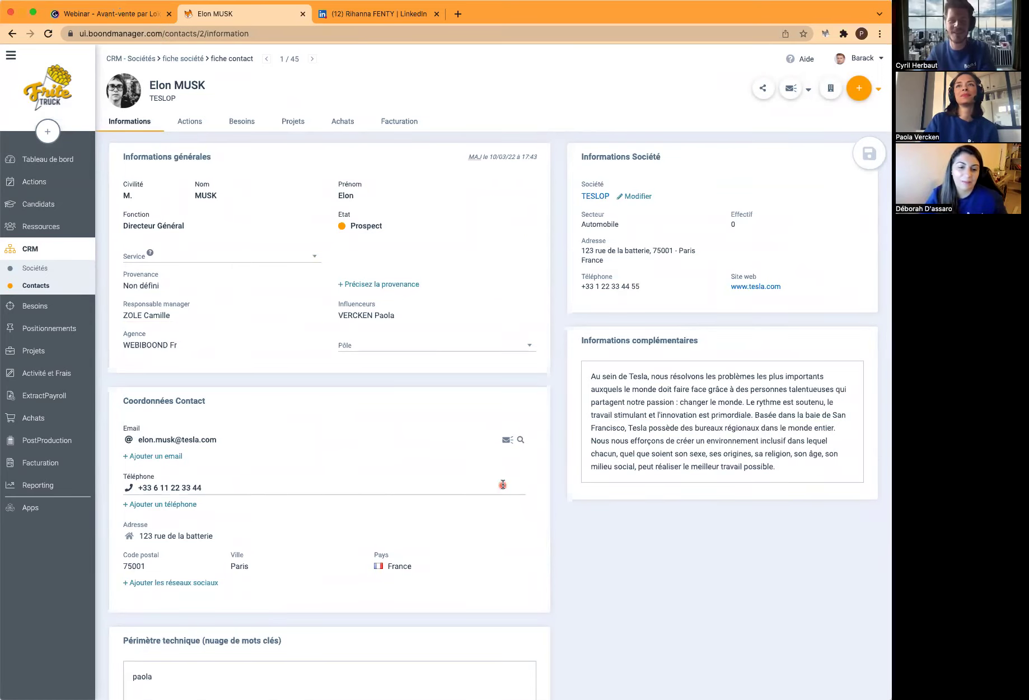
scroll(502, 480, down, 5)
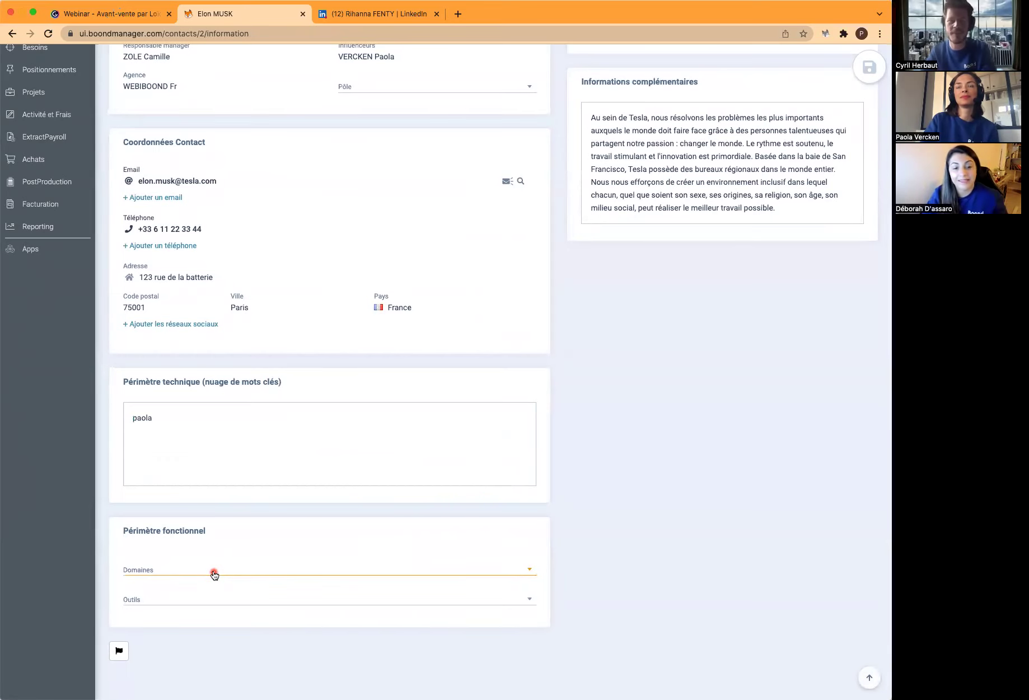
scroll(215, 574, down, 1)
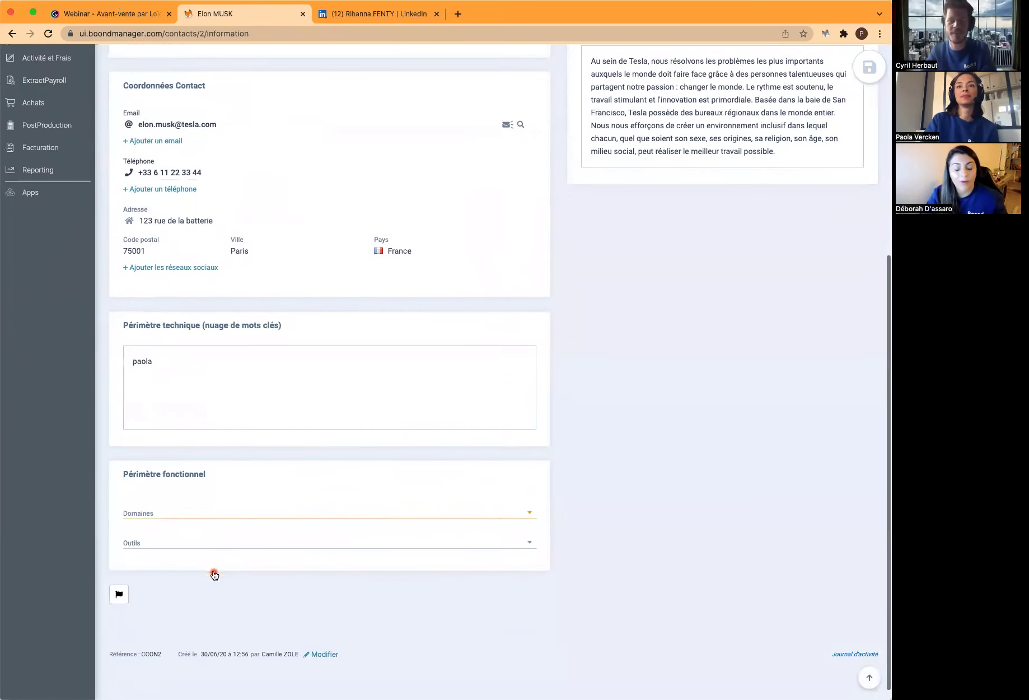
click(211, 516)
scroll(229, 423, down, 10)
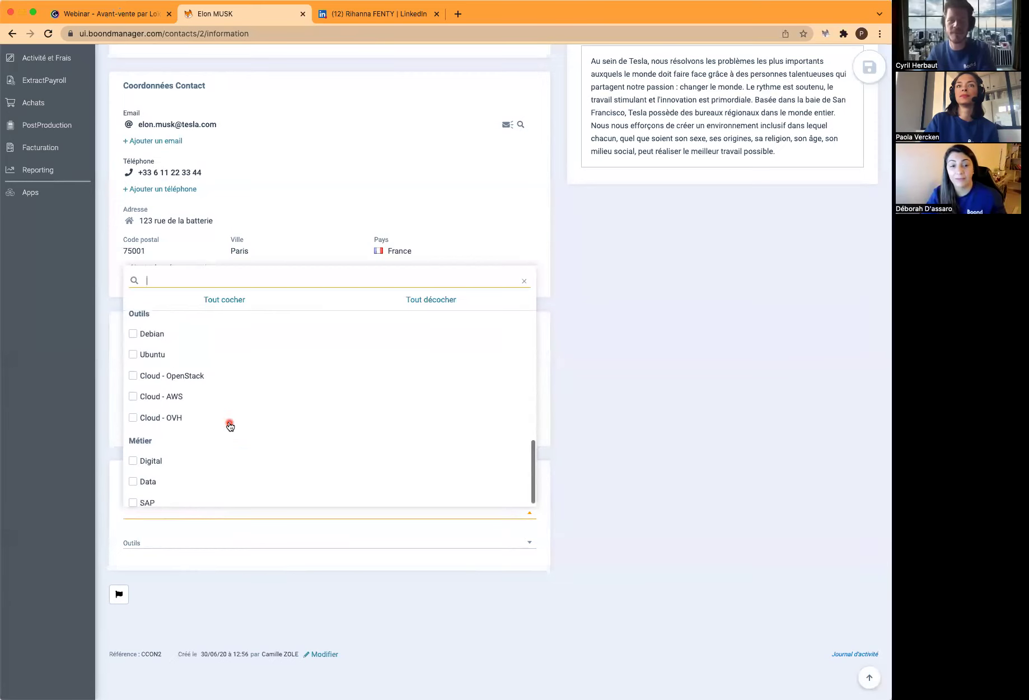
scroll(229, 424, up, 10)
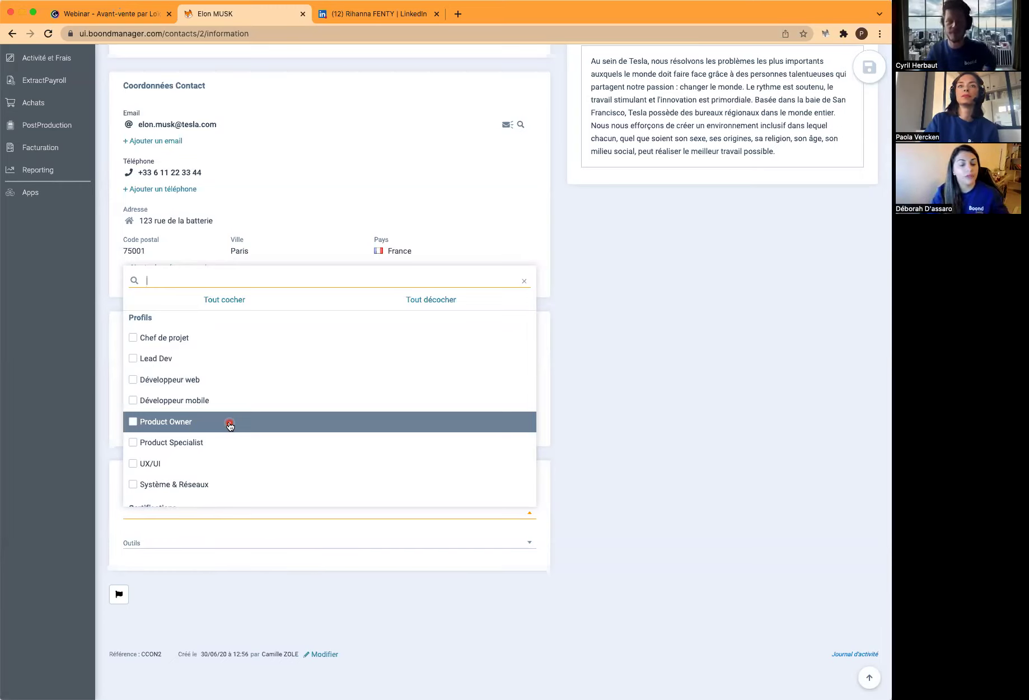
click(133, 443)
click(134, 422)
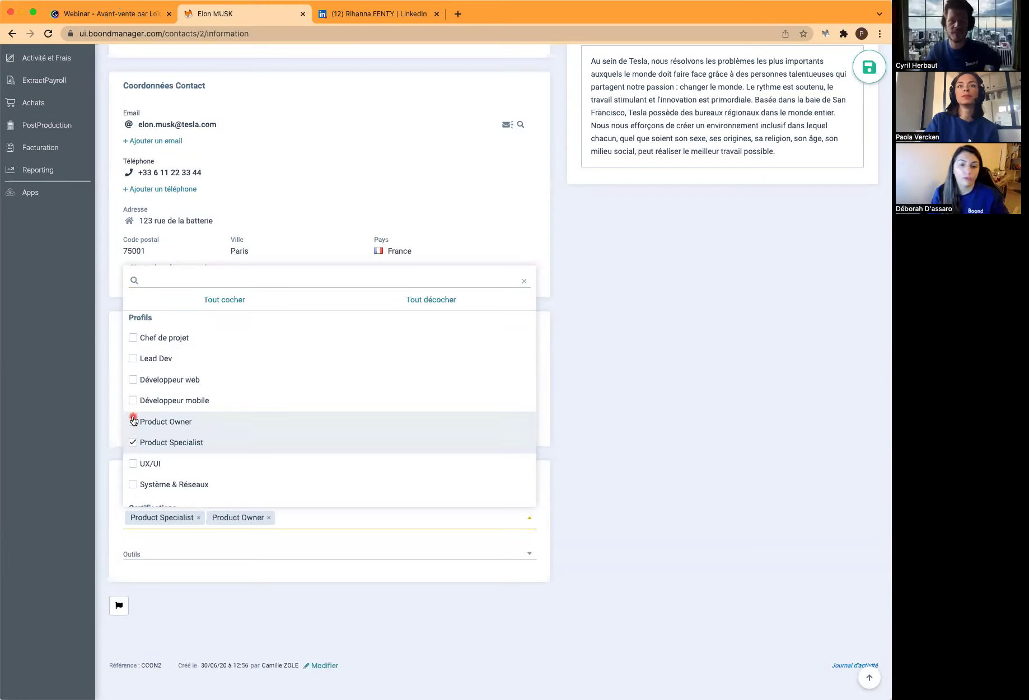
click(133, 381)
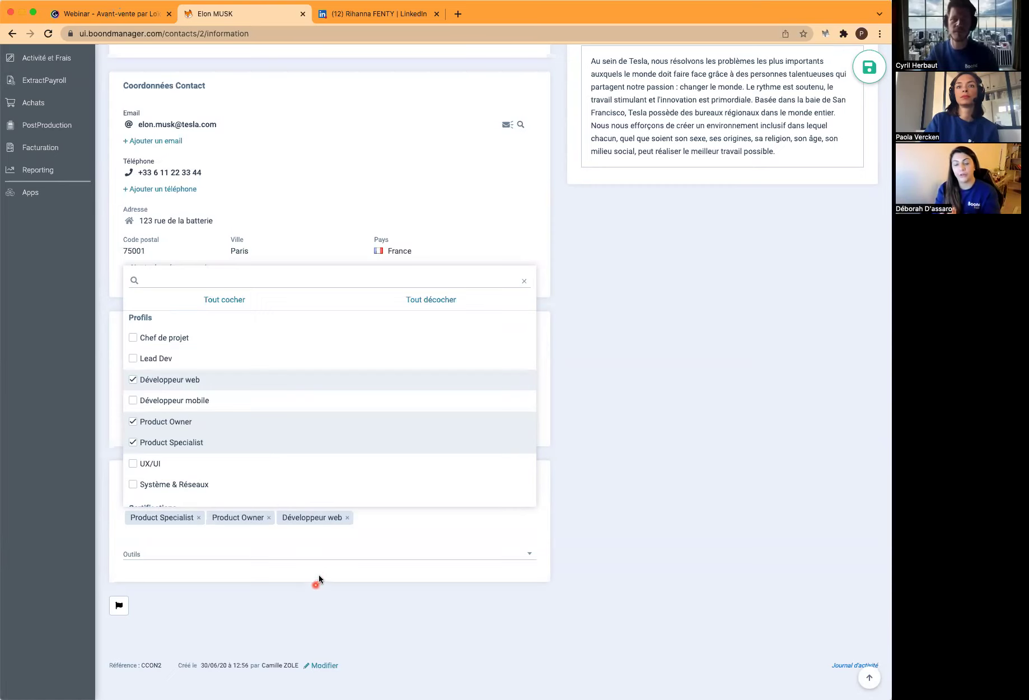
Tag the contact with the Payment solution tool and save the record
scroll(319, 575, down, 1)
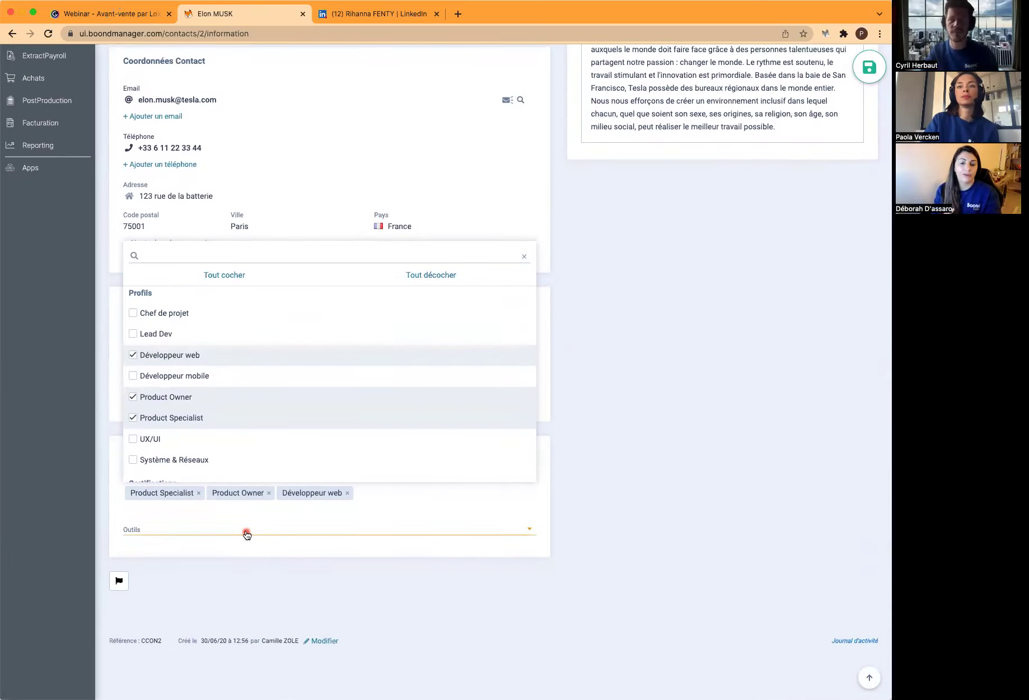
click(247, 533)
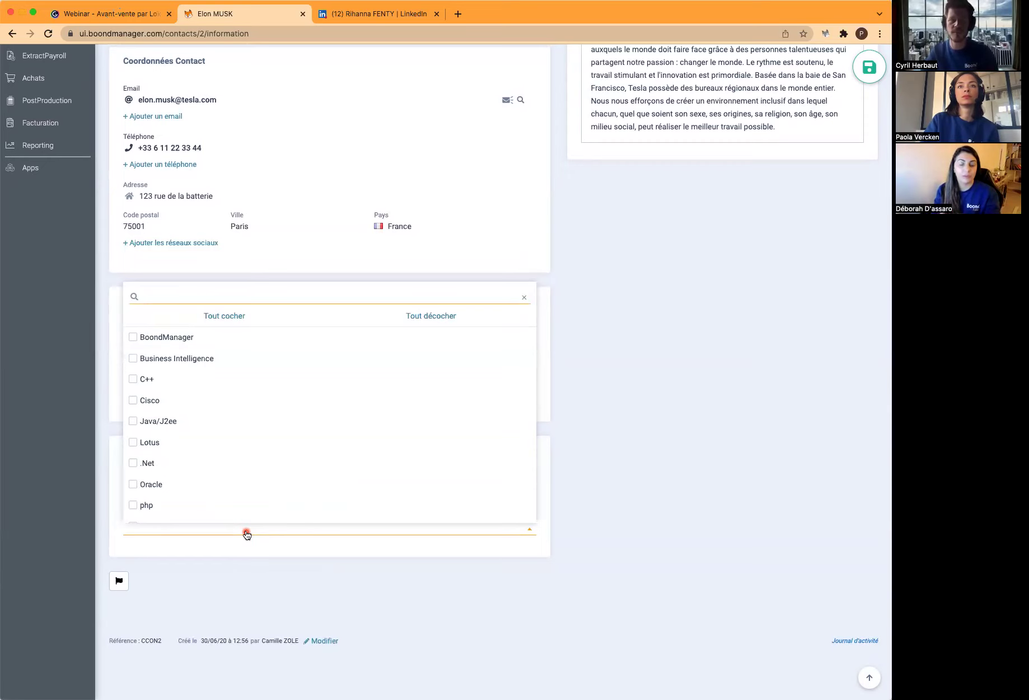
text(pa)
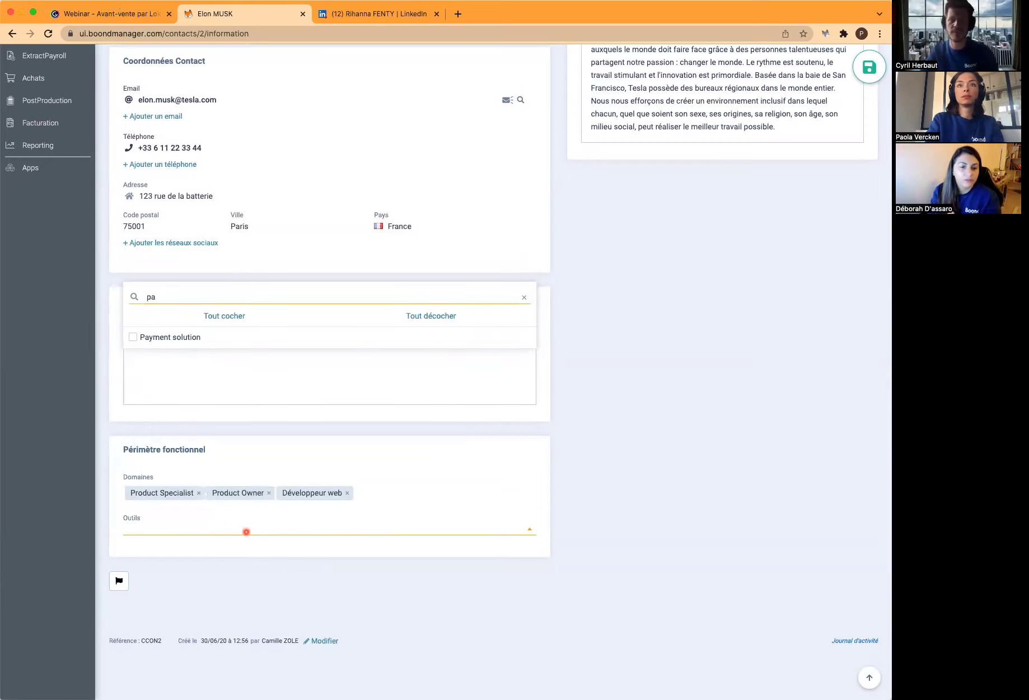
click(166, 338)
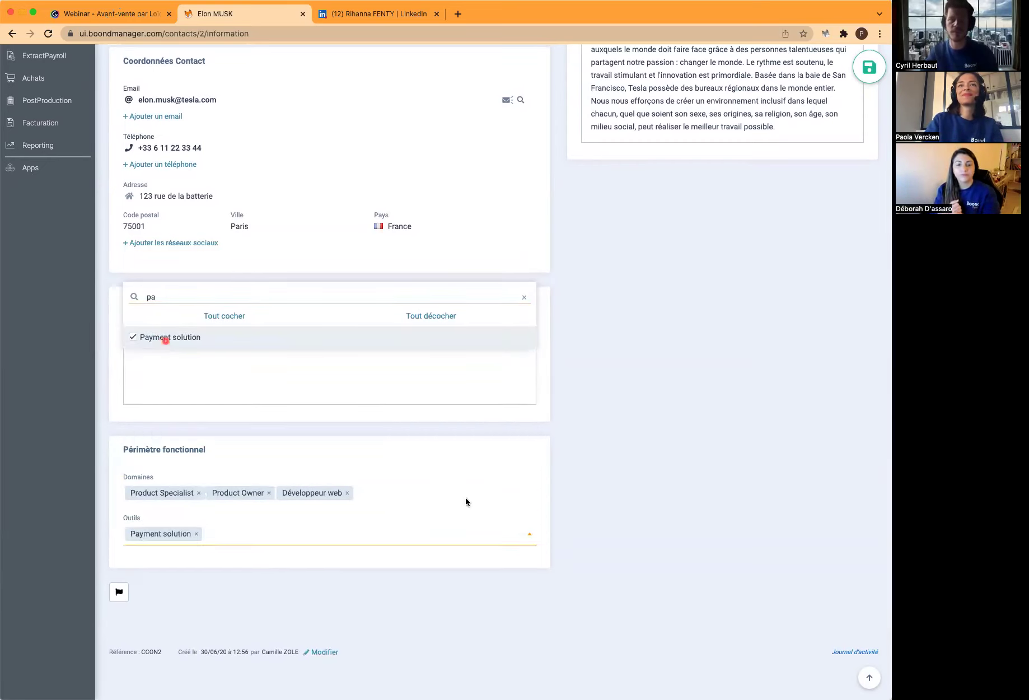
click(885, 115)
click(869, 67)
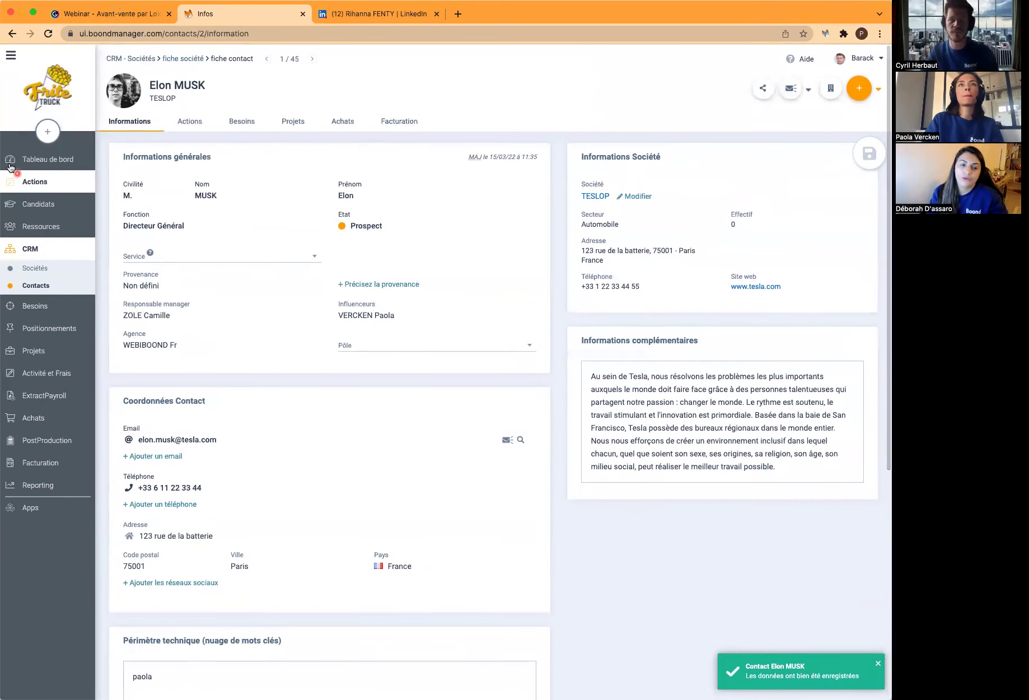
Filter all contacts by tool Payment solution and domain Product Specialist, leaving one contact
click(47, 289)
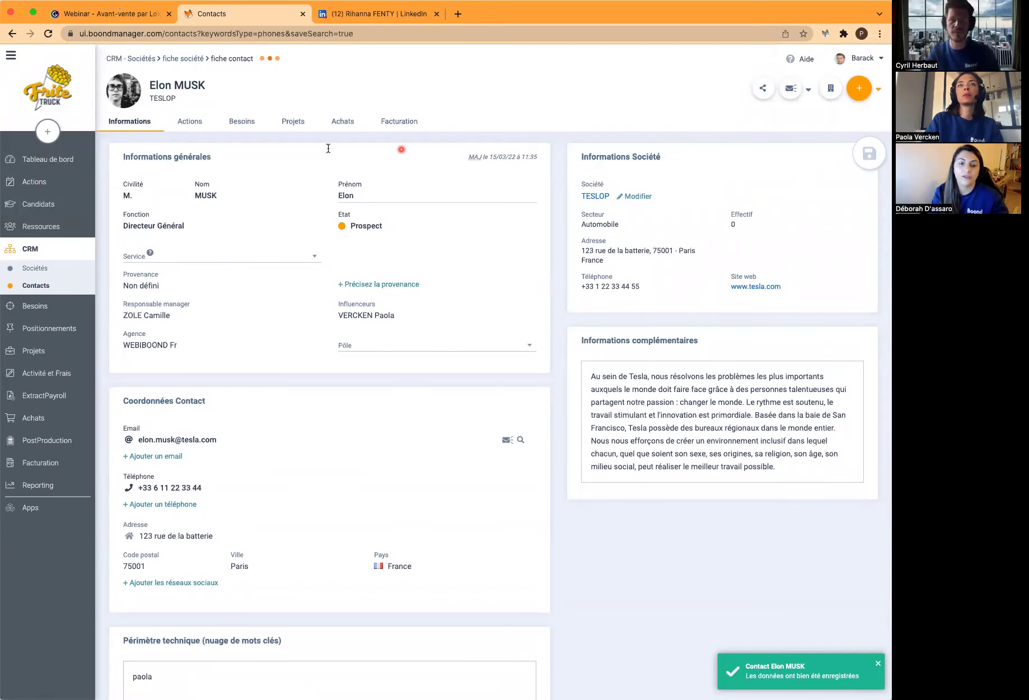
click(349, 135)
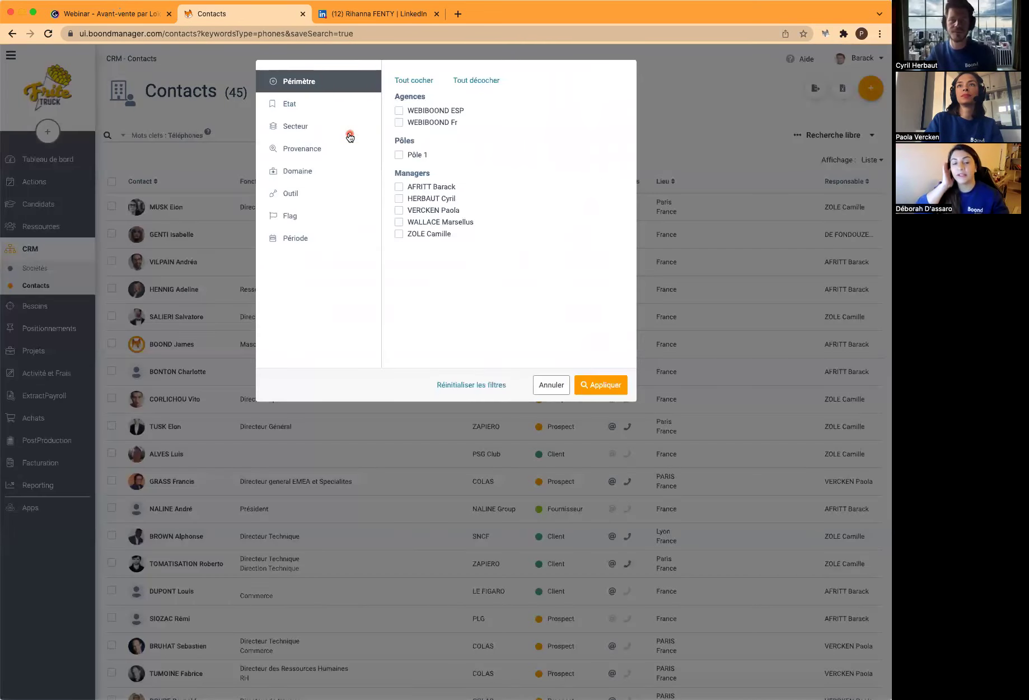
click(311, 194)
click(428, 266)
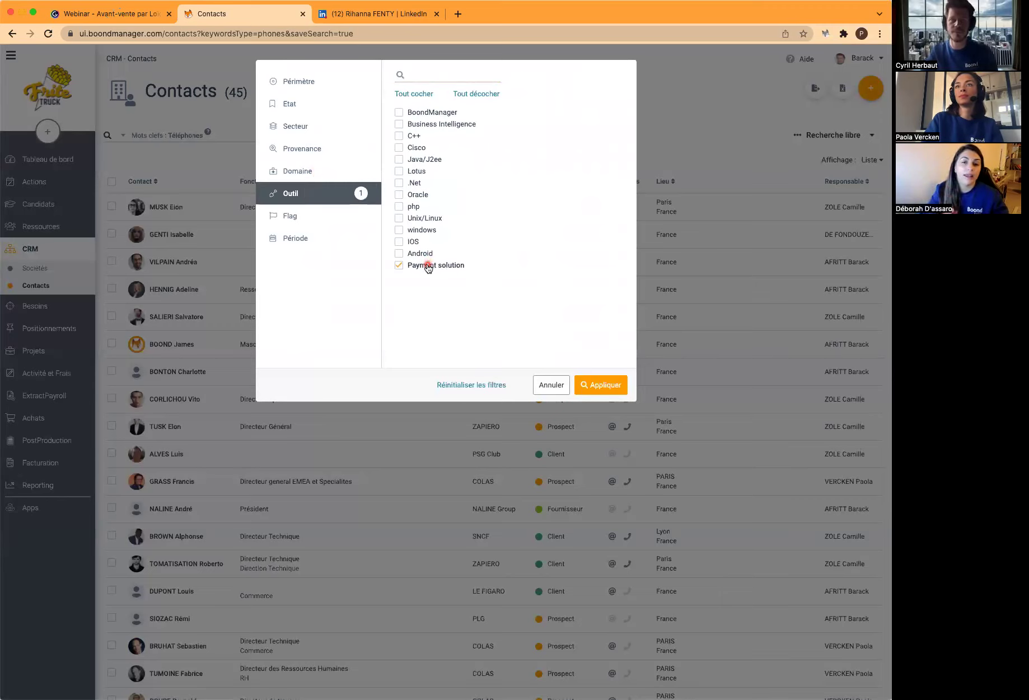
click(332, 171)
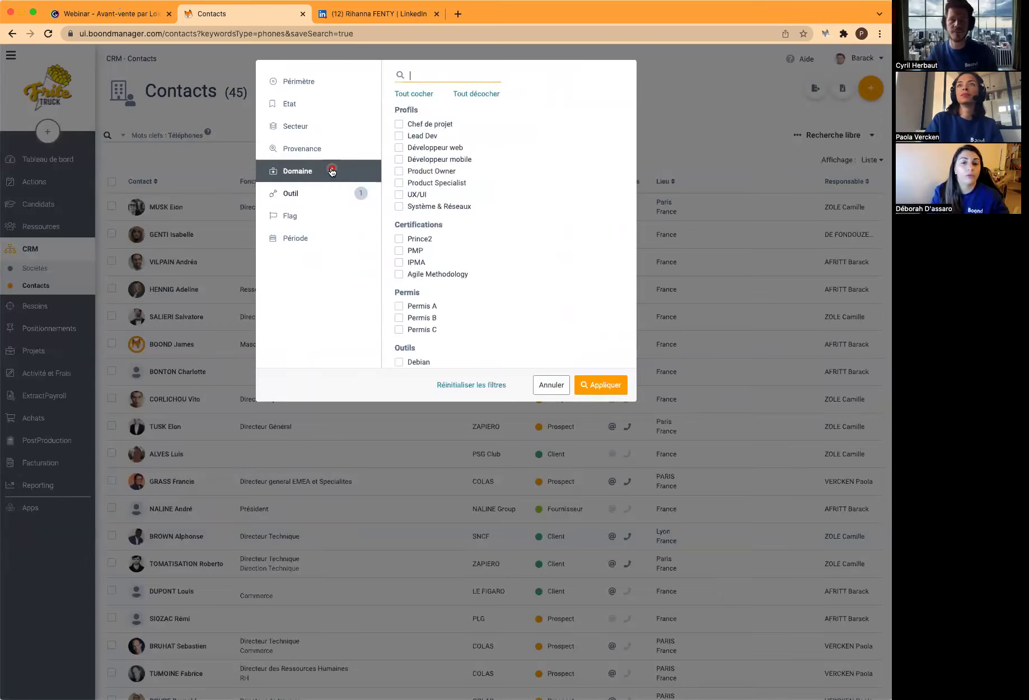
click(407, 183)
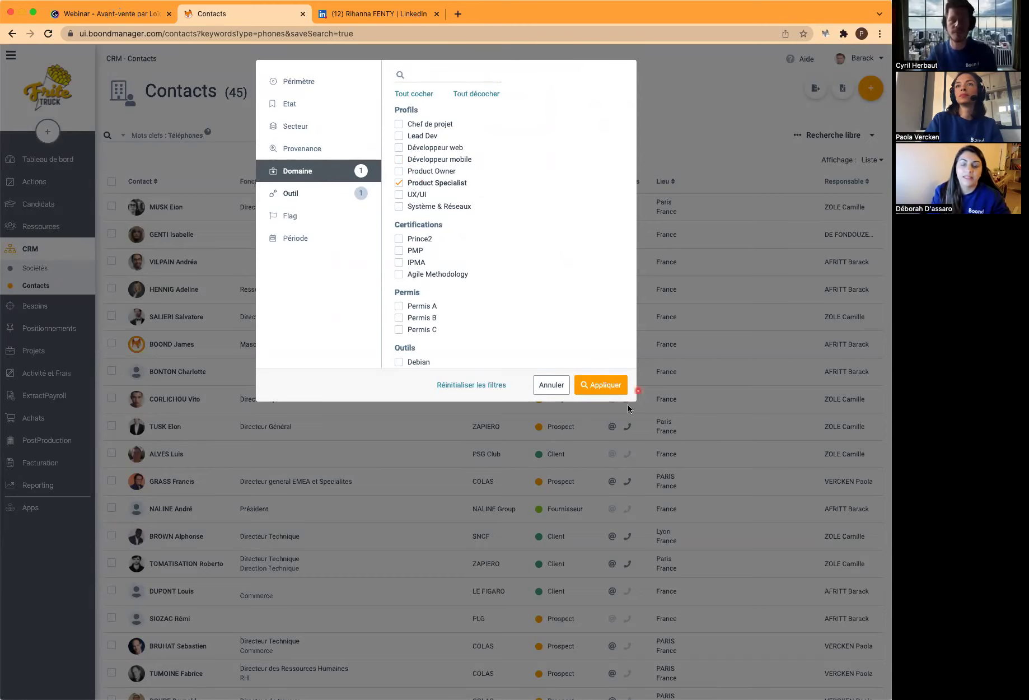
click(603, 386)
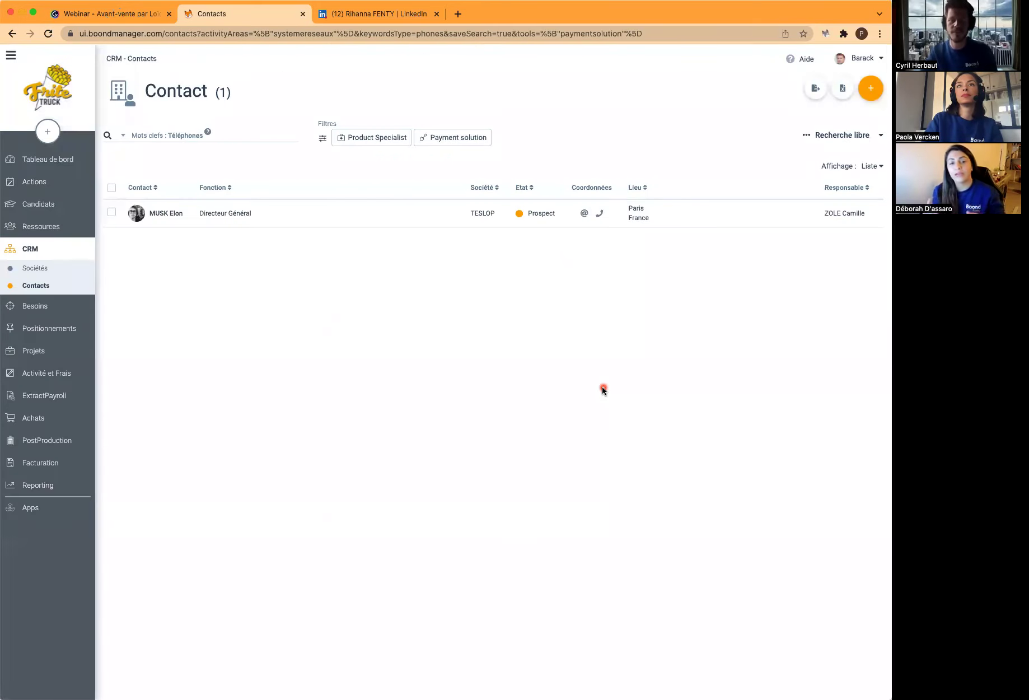
click(112, 212)
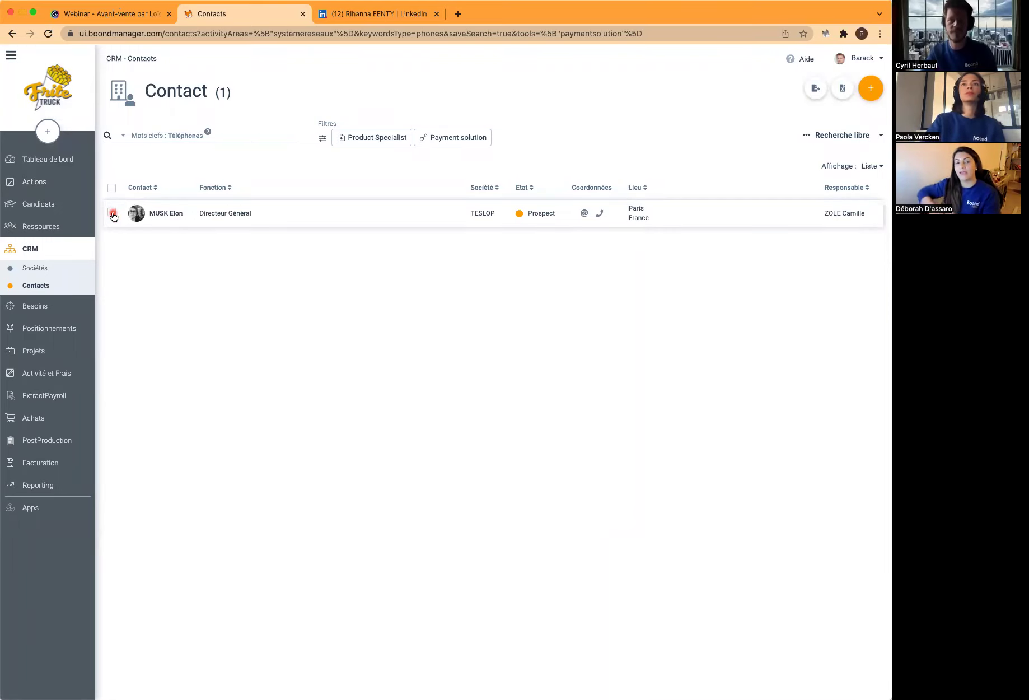
Start sending CVs to the TESLOP contact, switching the CV source from candidates to resources
click(112, 213)
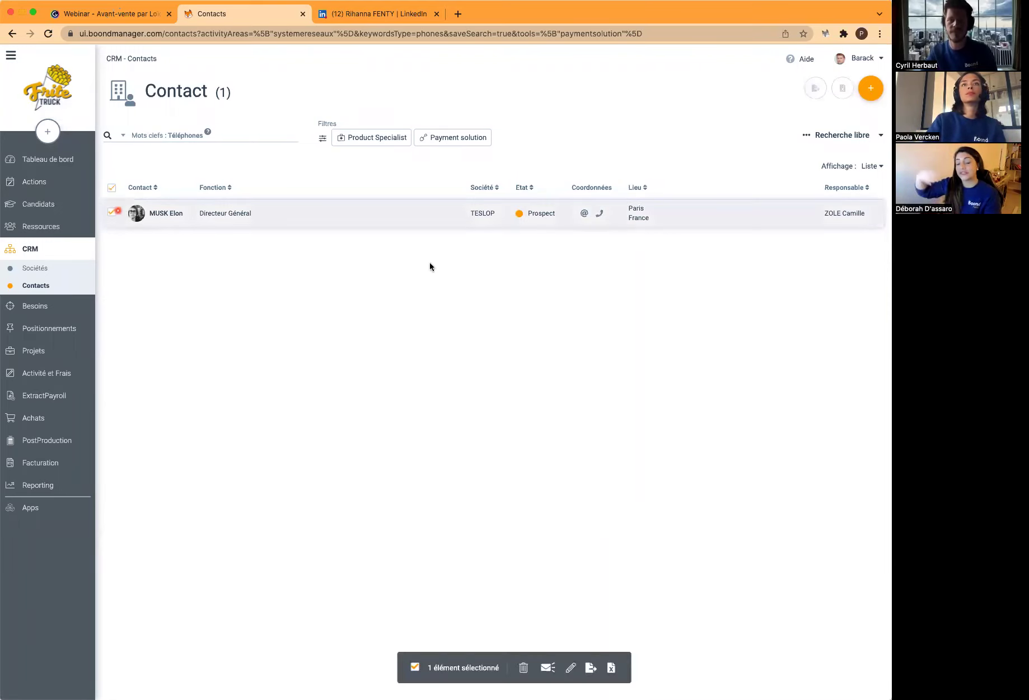
click(548, 669)
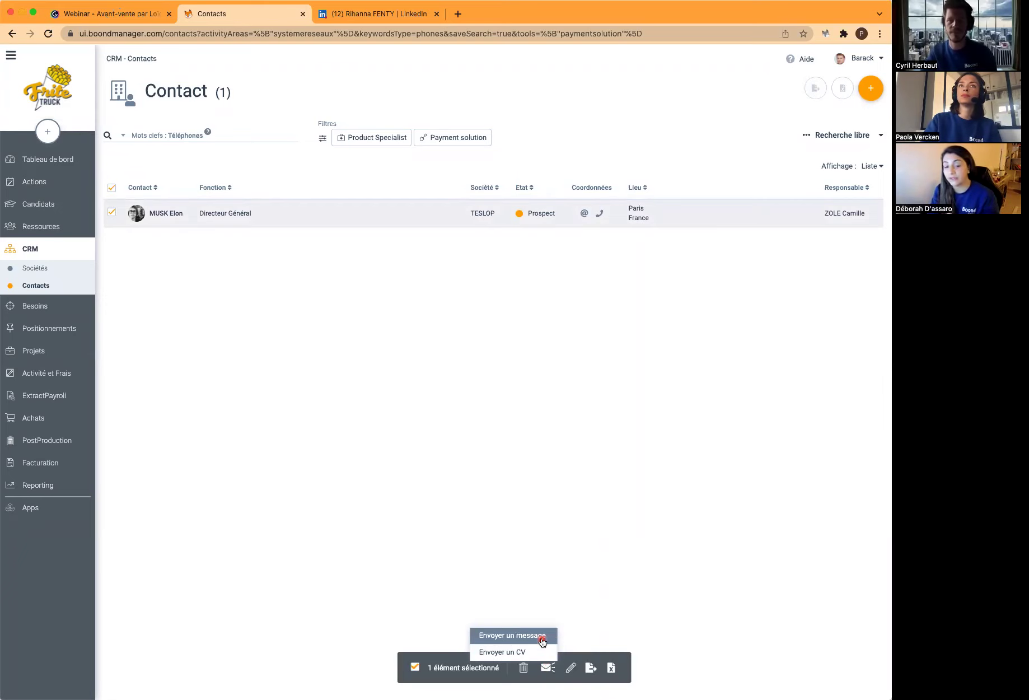
click(537, 652)
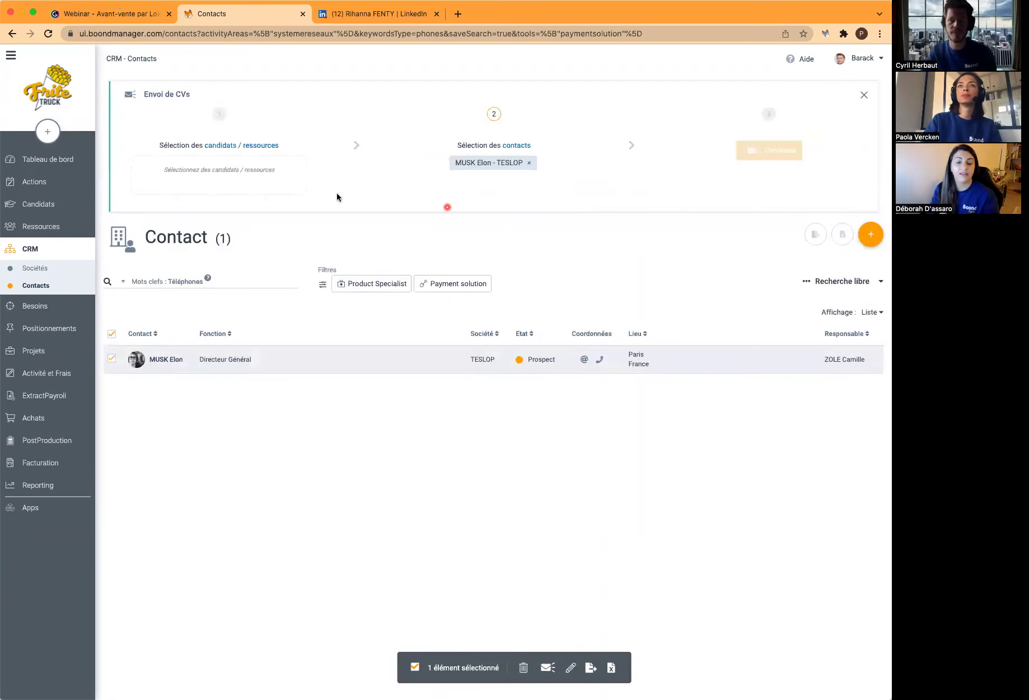
click(224, 146)
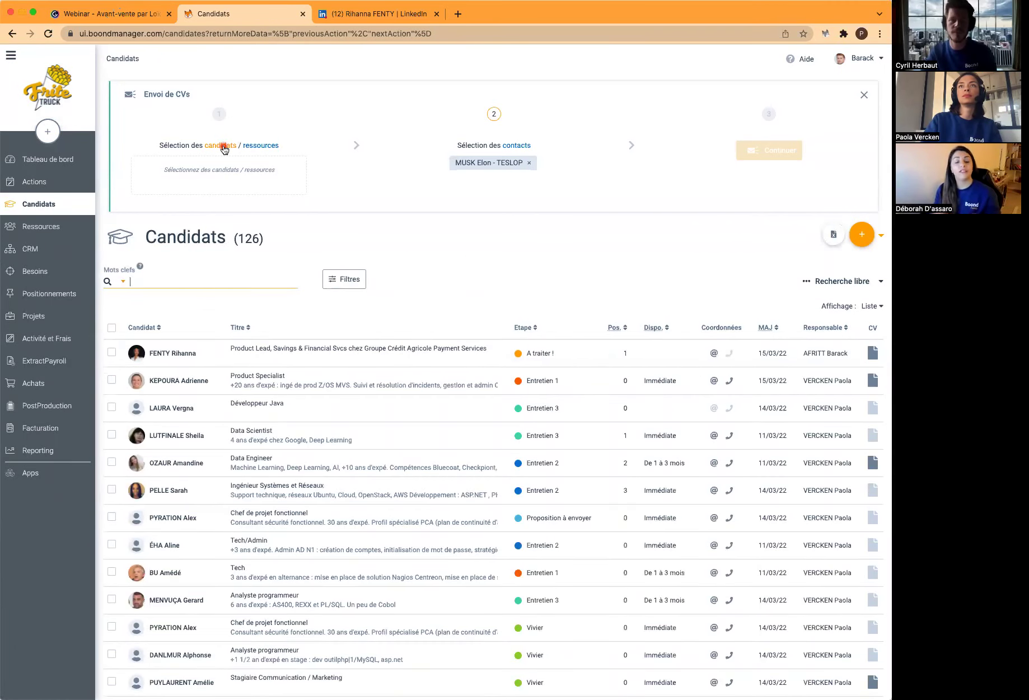
click(270, 147)
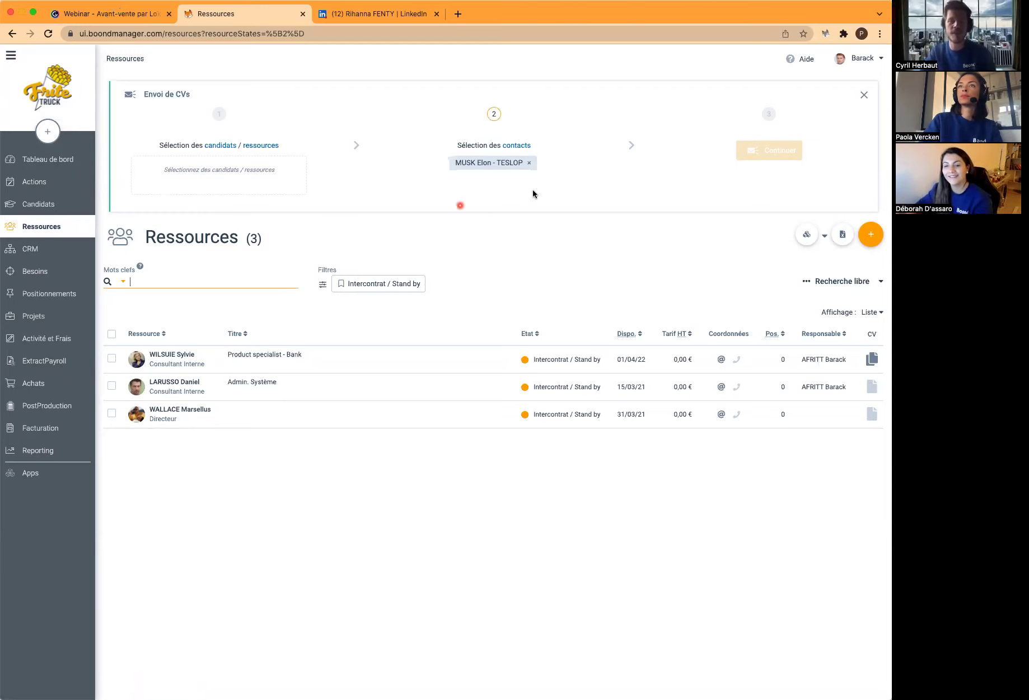
Cancel the CV-sending wizard and go to the list of 126 candidates
click(864, 95)
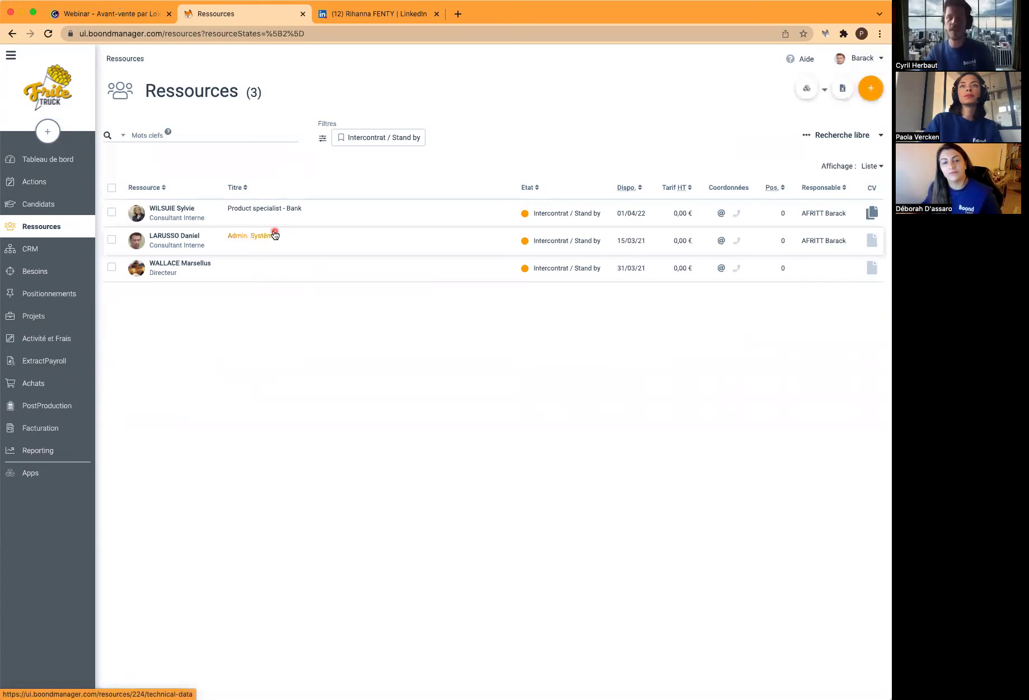
click(81, 206)
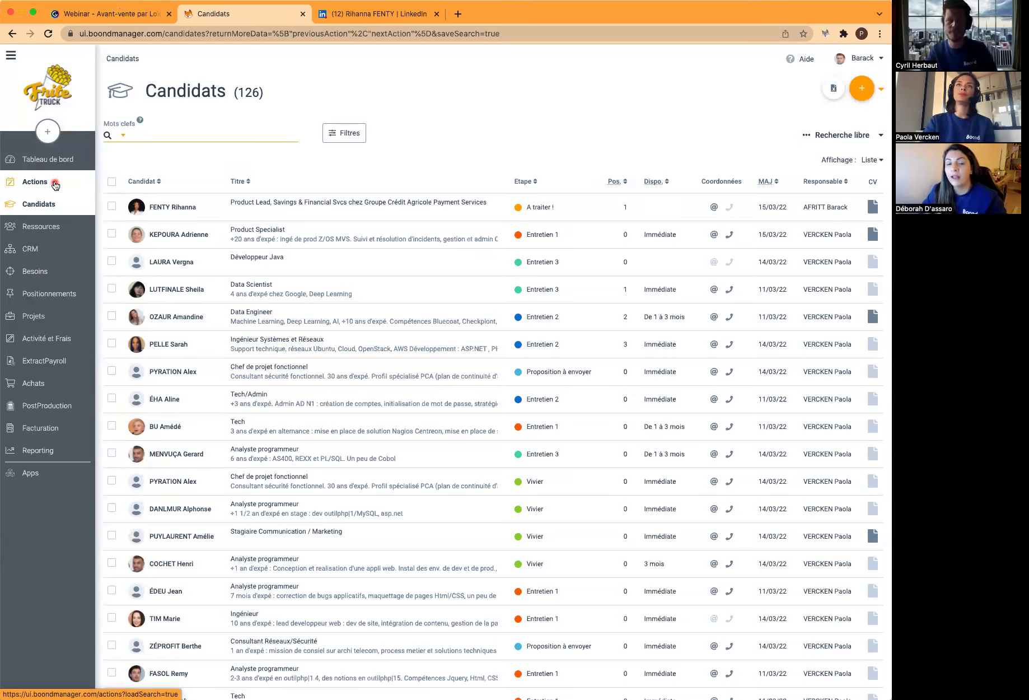
Browse the 14 actions, trying row and select-all checkboxes, then go back to CRM contacts
click(55, 185)
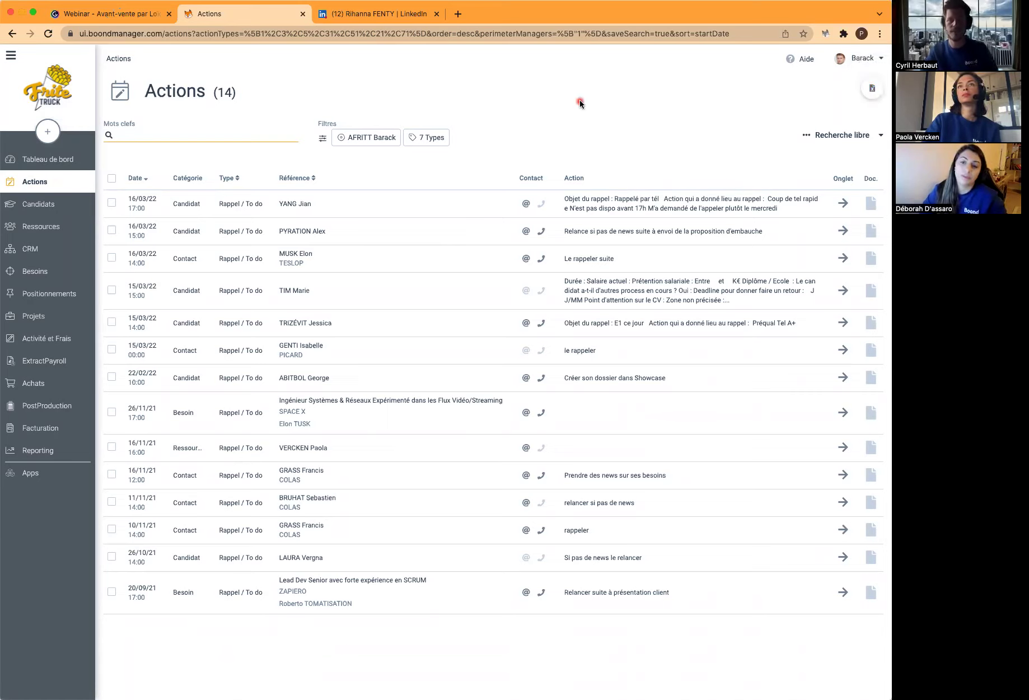
click(111, 203)
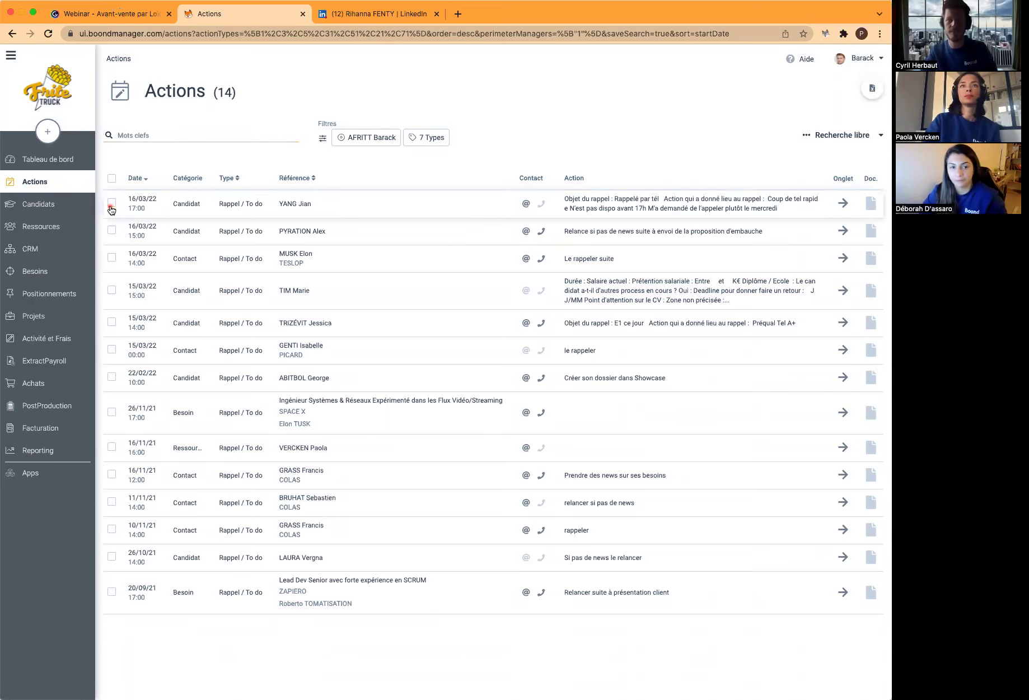
click(112, 229)
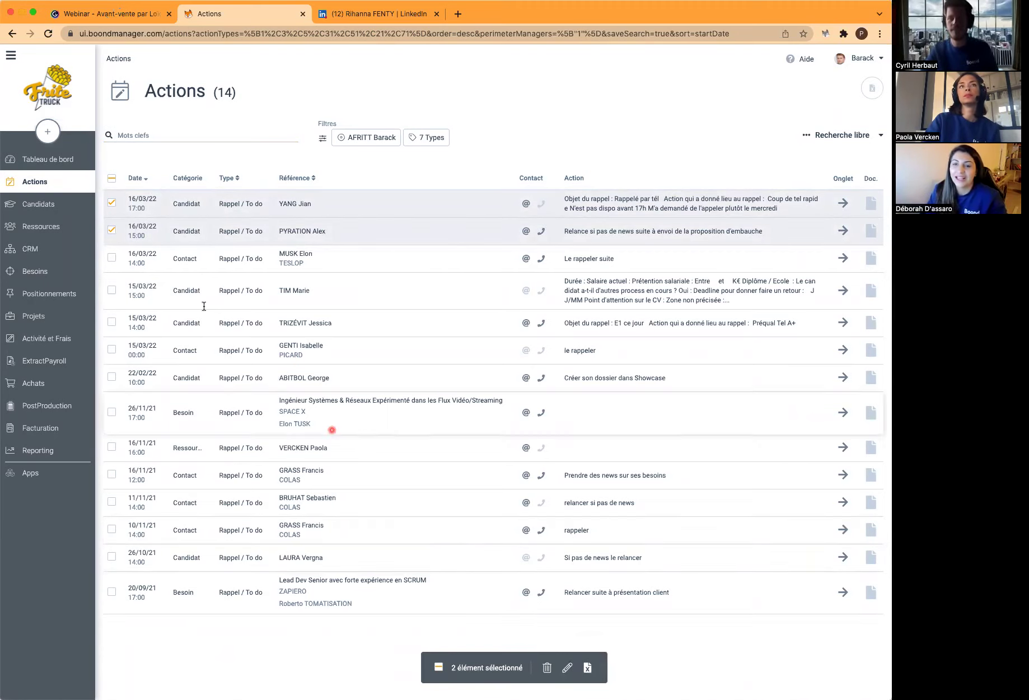
click(112, 181)
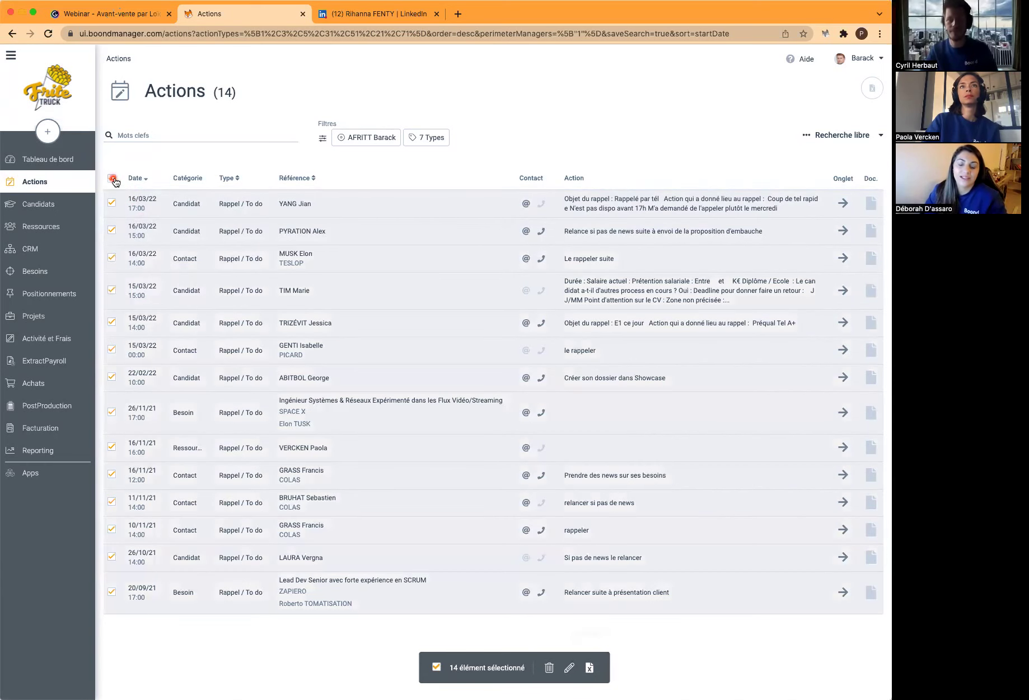
click(113, 180)
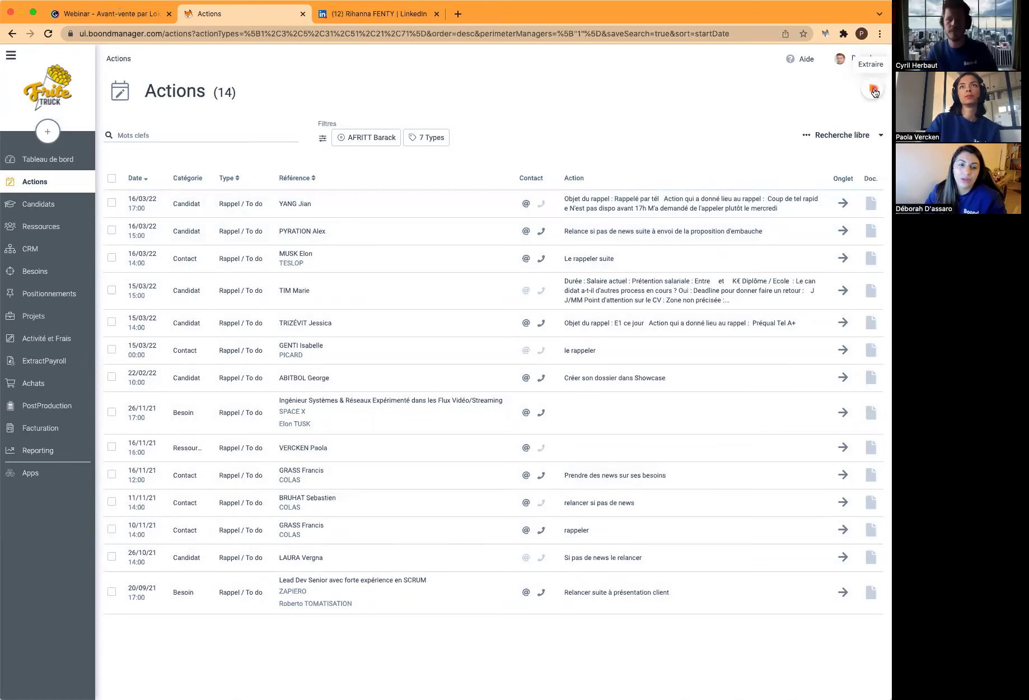
click(40, 250)
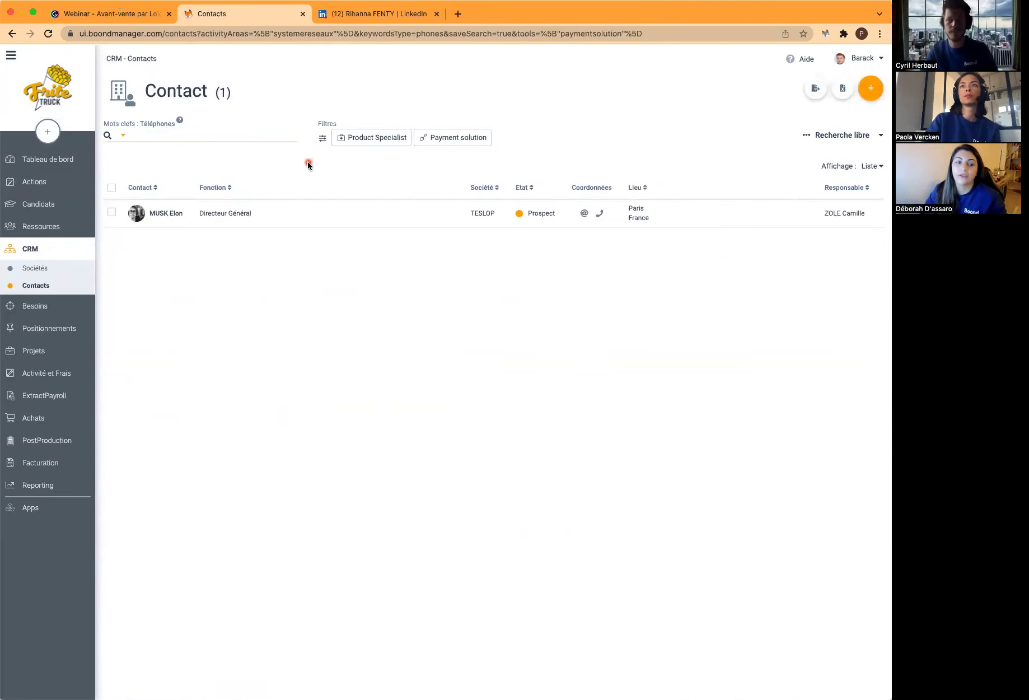
Reset the contact search filters, go to Administration, and bring up the Aide help assistant
click(841, 135)
click(821, 191)
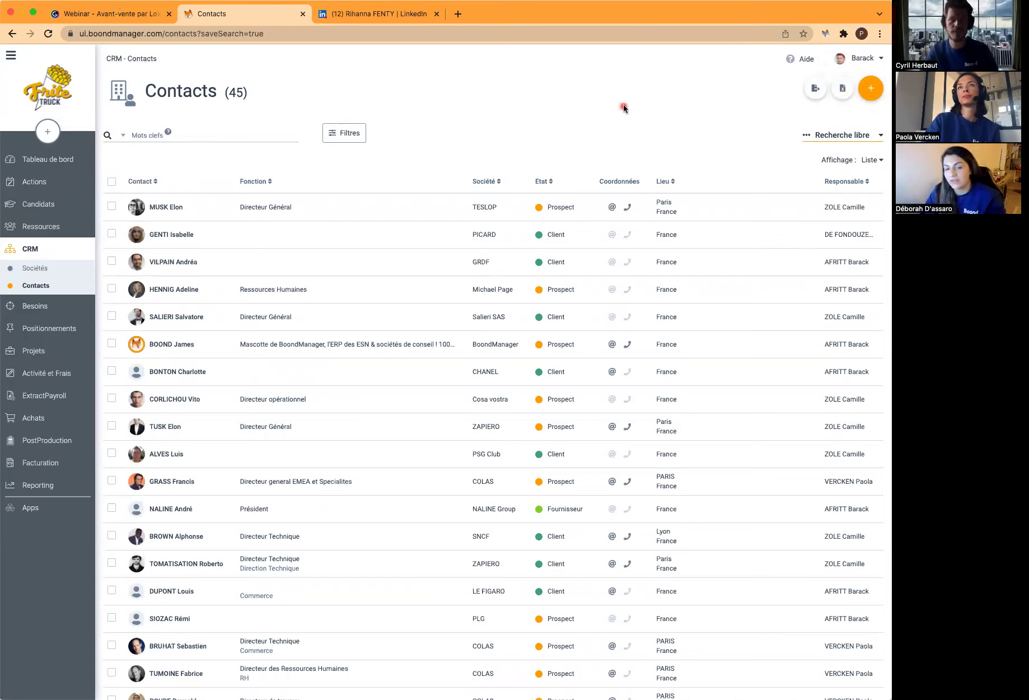
click(862, 58)
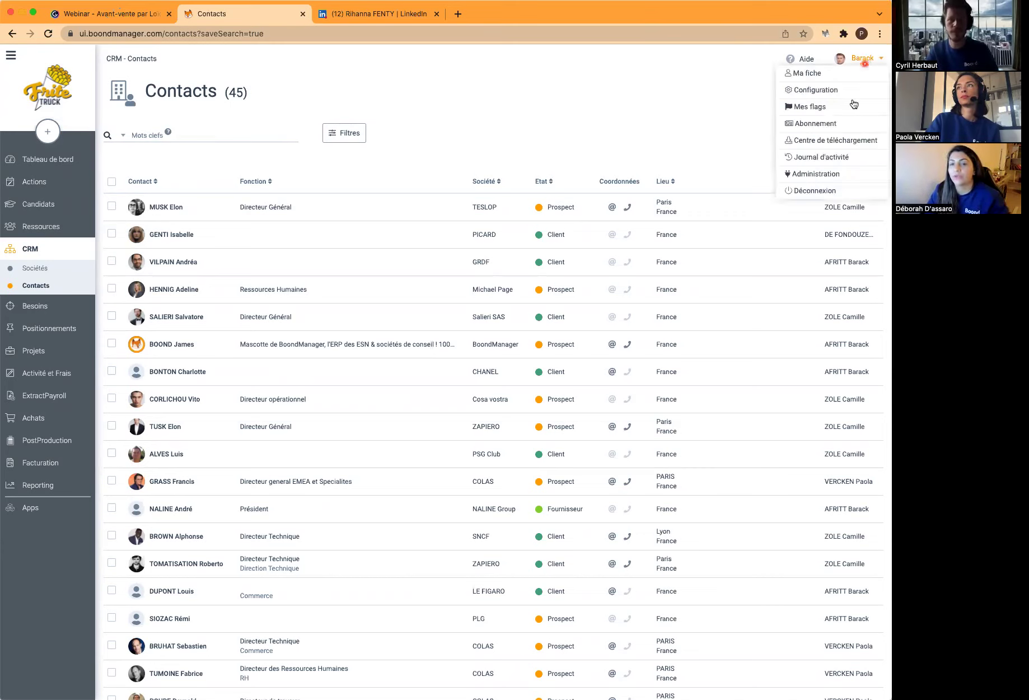
click(833, 175)
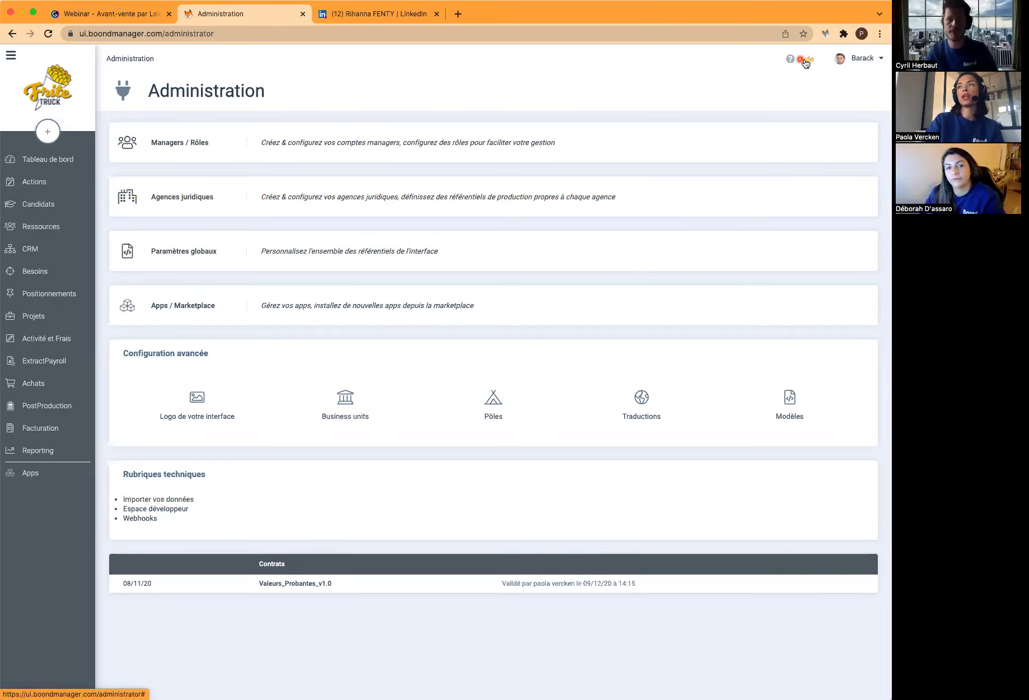
click(802, 64)
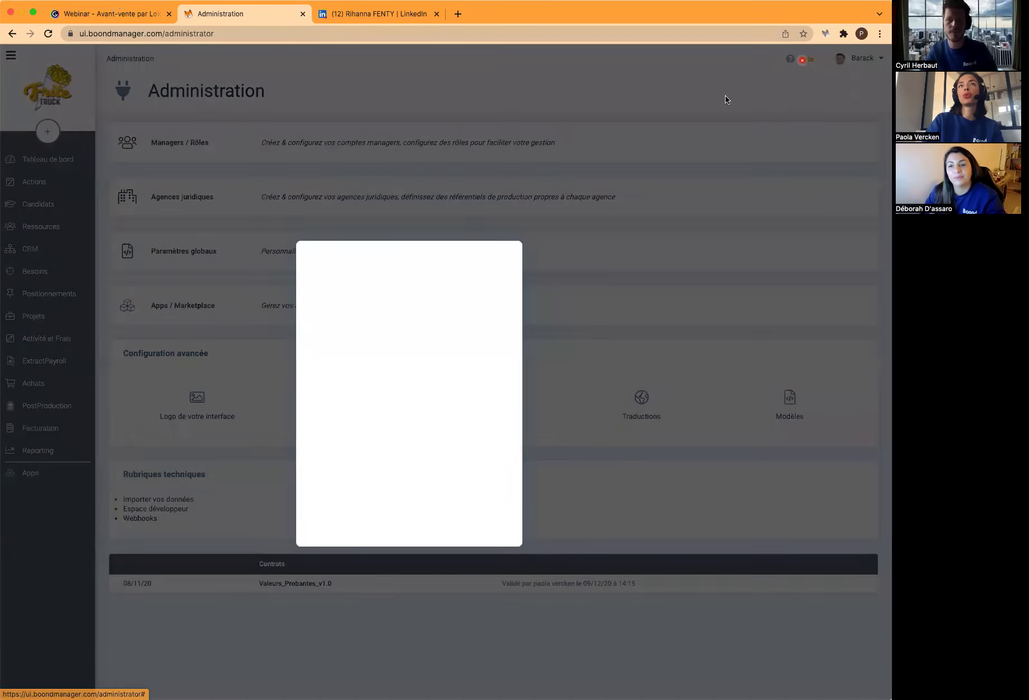
Search help for 'import', read Partie 1 of the import article, then close the assistant
text(import)
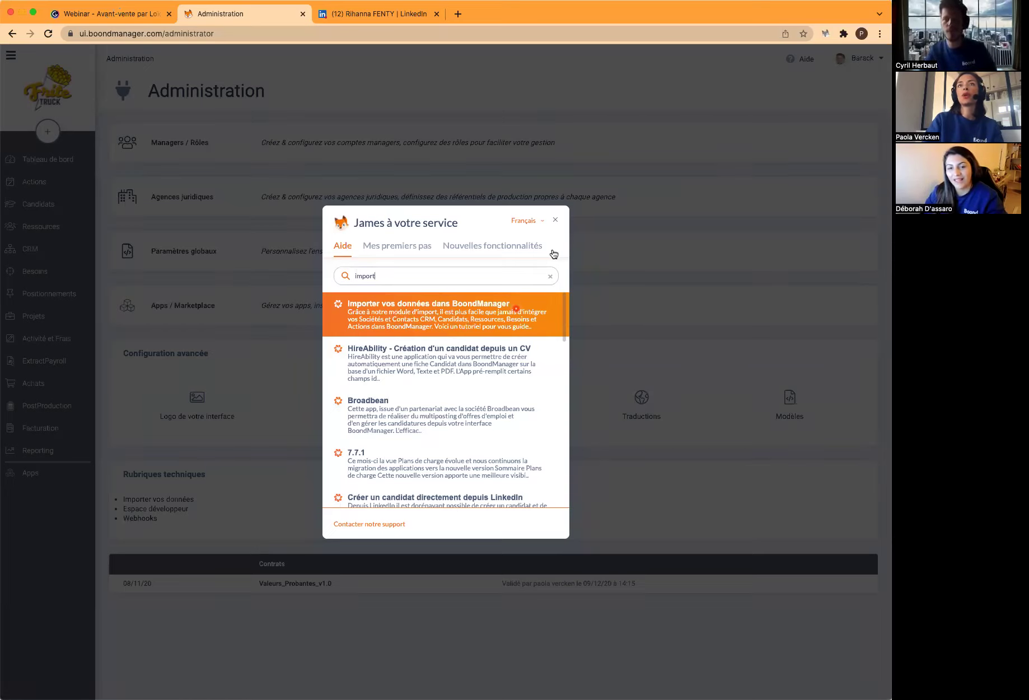
click(492, 311)
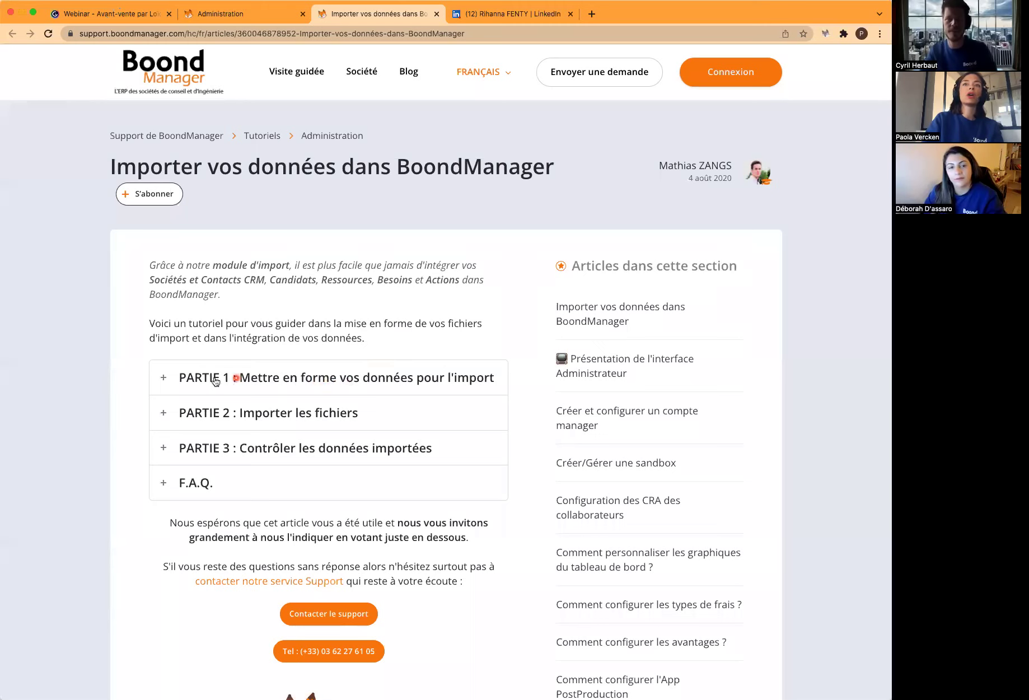
click(356, 383)
scroll(356, 383, down, 6)
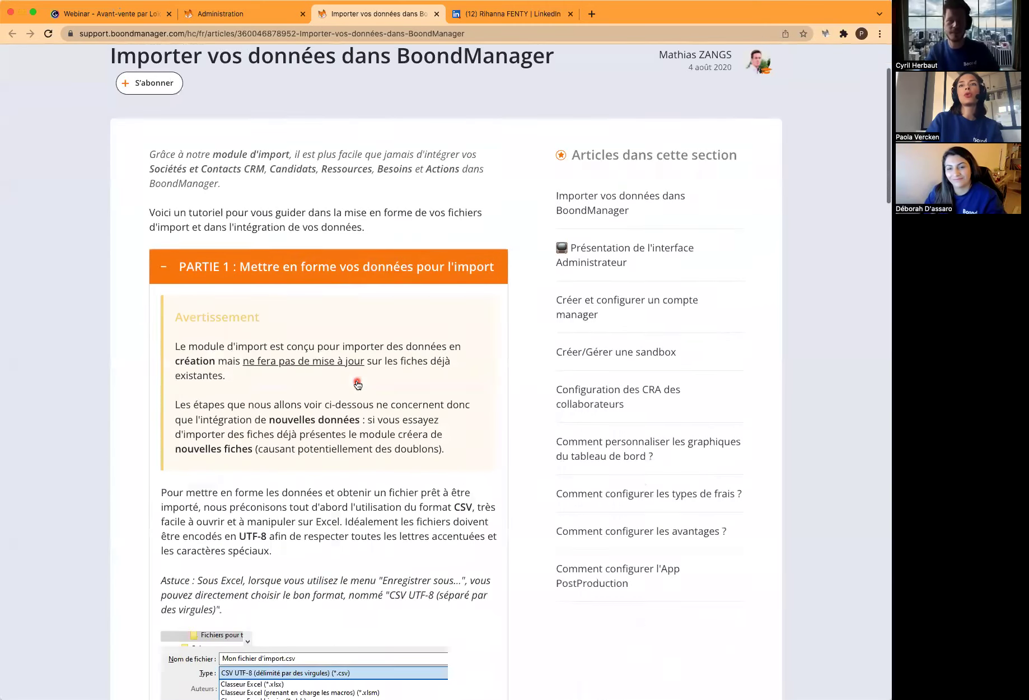
scroll(356, 382, down, 5)
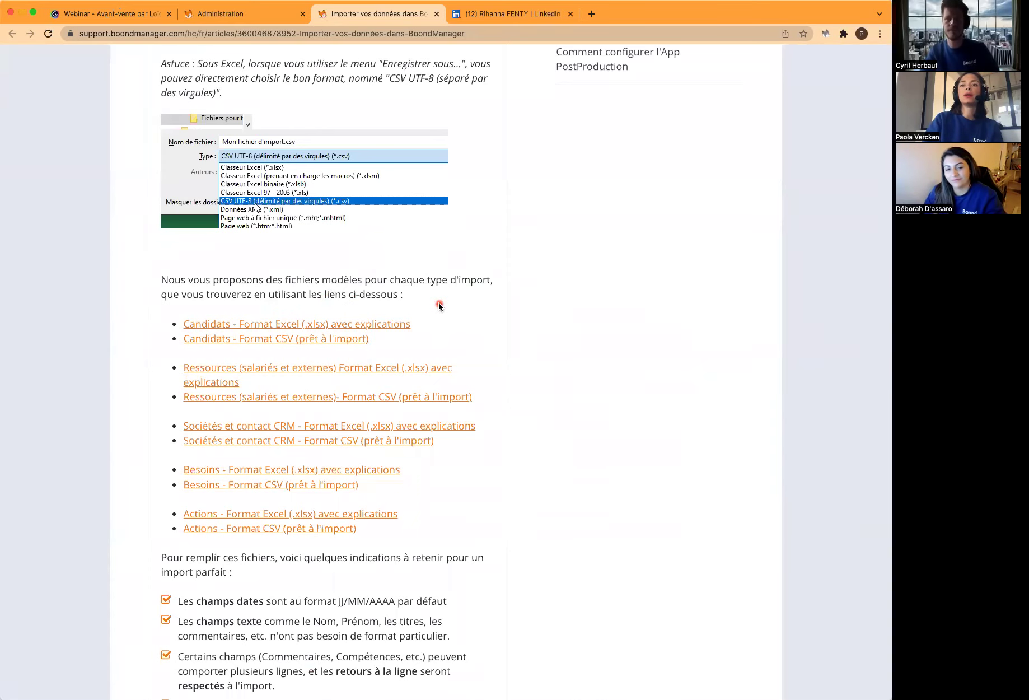
scroll(439, 305, down, 6)
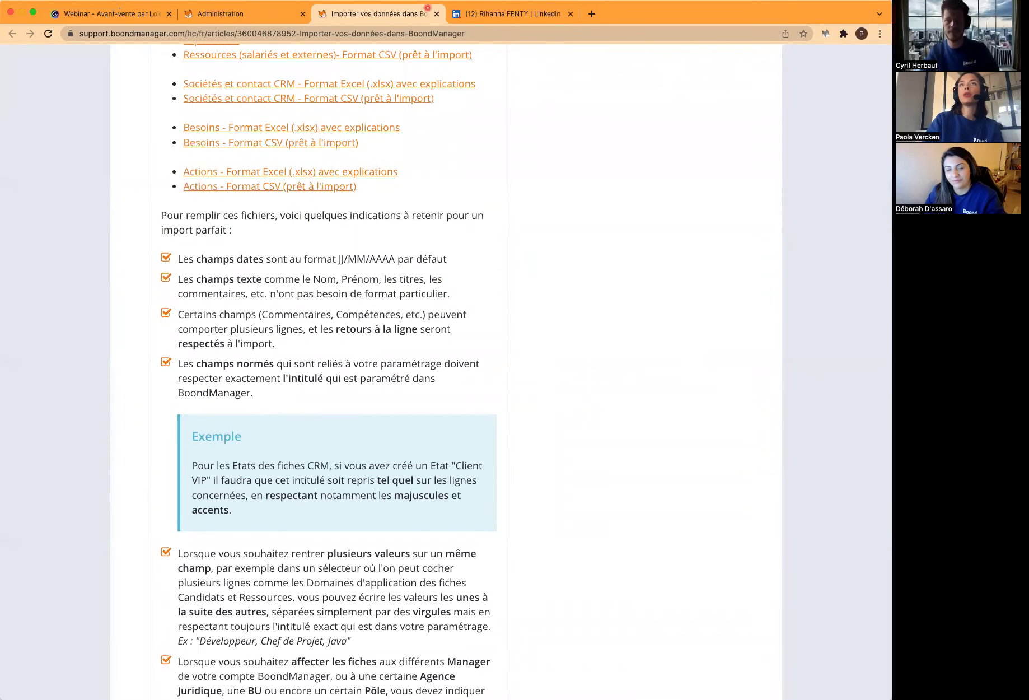
click(238, 12)
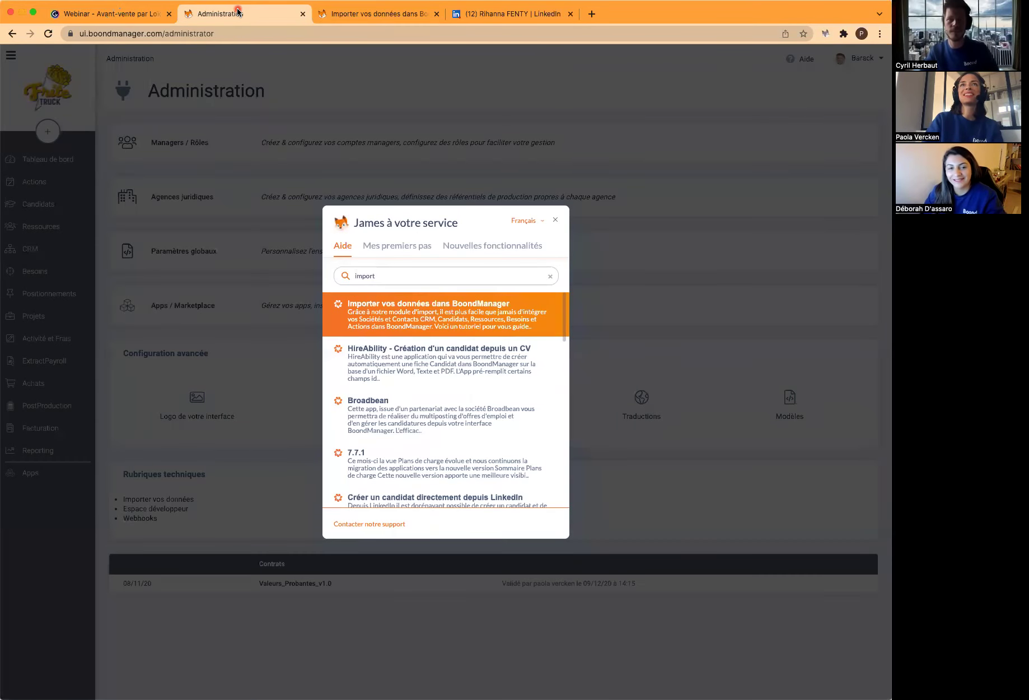
click(554, 220)
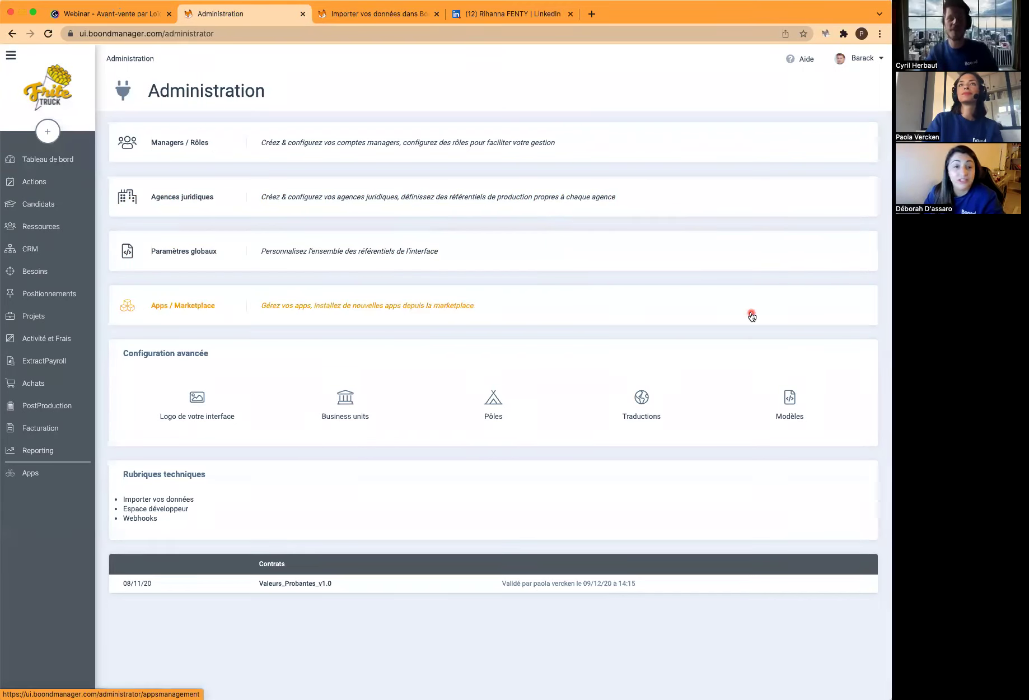
View the five shared action templates under Administration > Modèles, then open the account's personal configuration
click(867, 59)
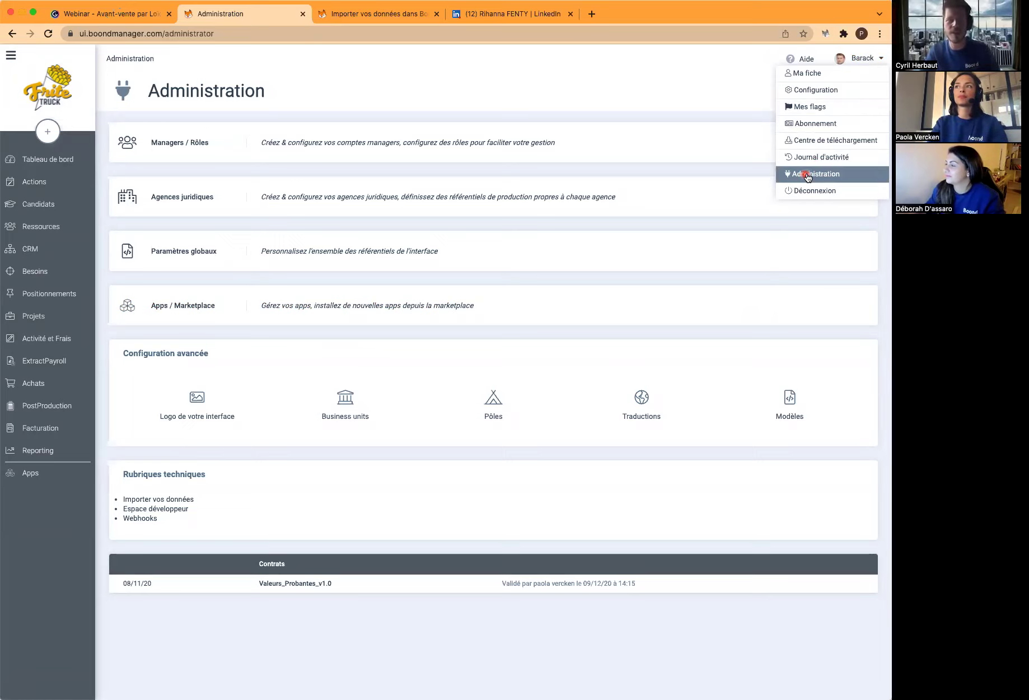
click(790, 403)
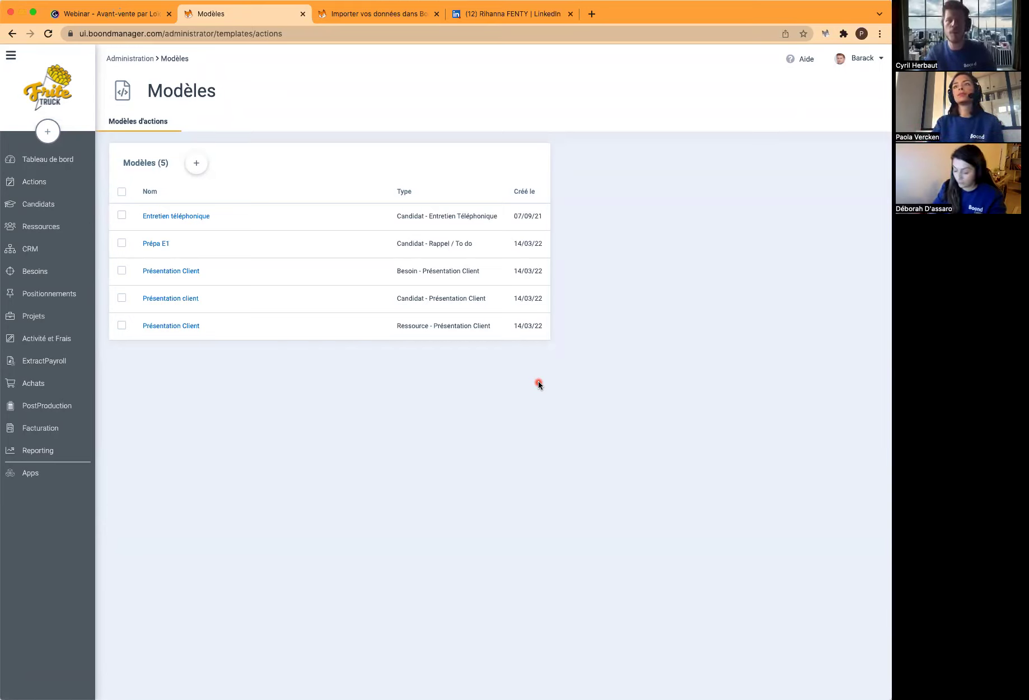
click(868, 63)
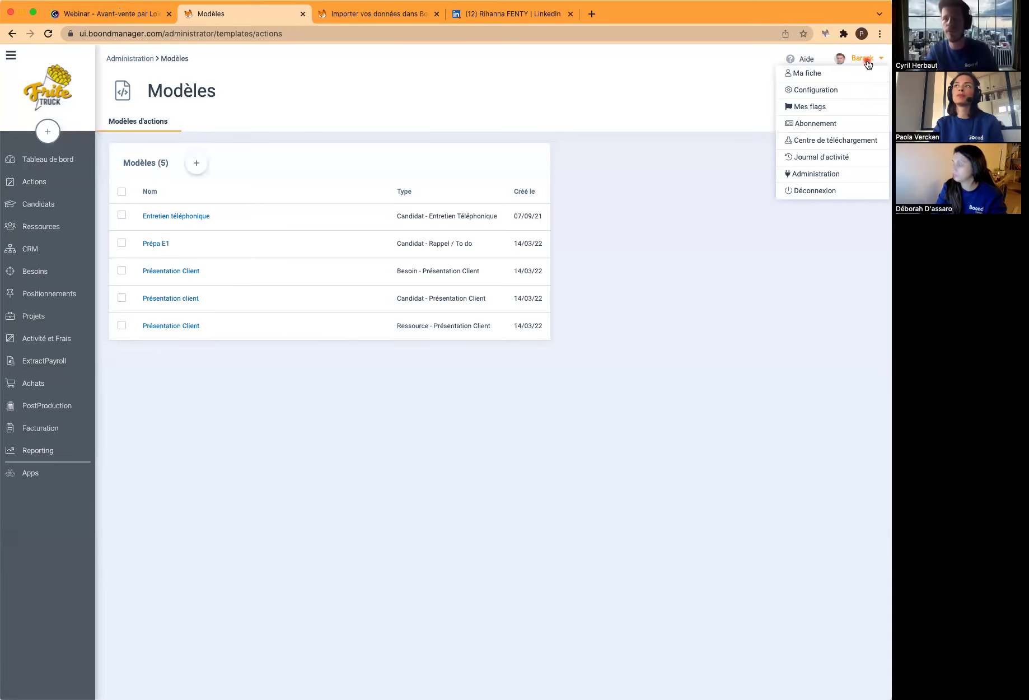
click(817, 90)
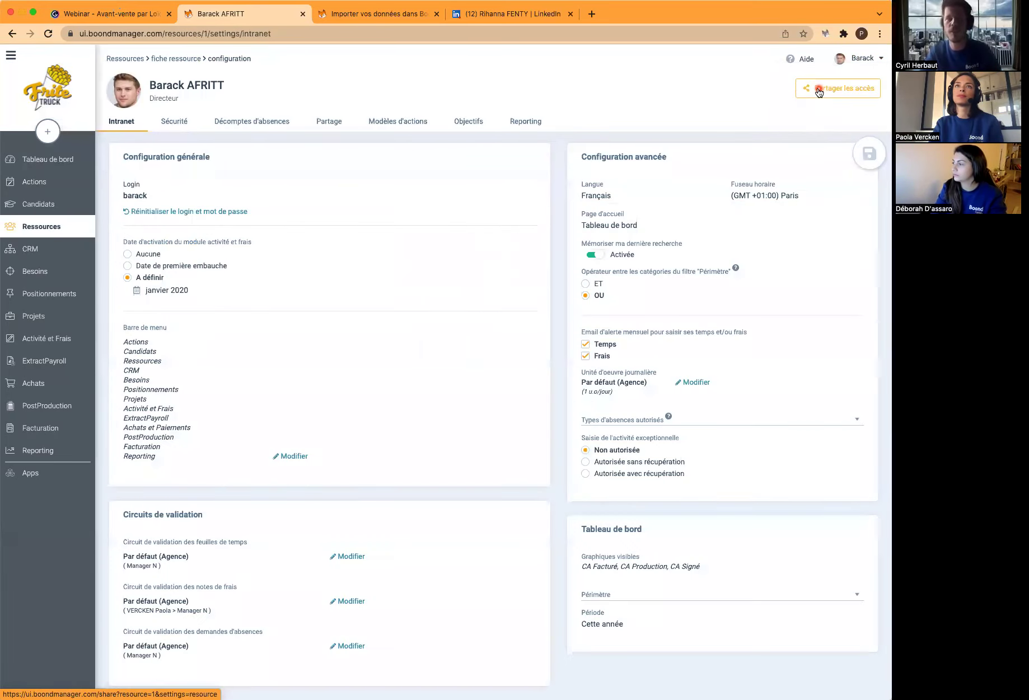
Show the account's 10 personal action templates, then go to the 126-candidate list
click(401, 123)
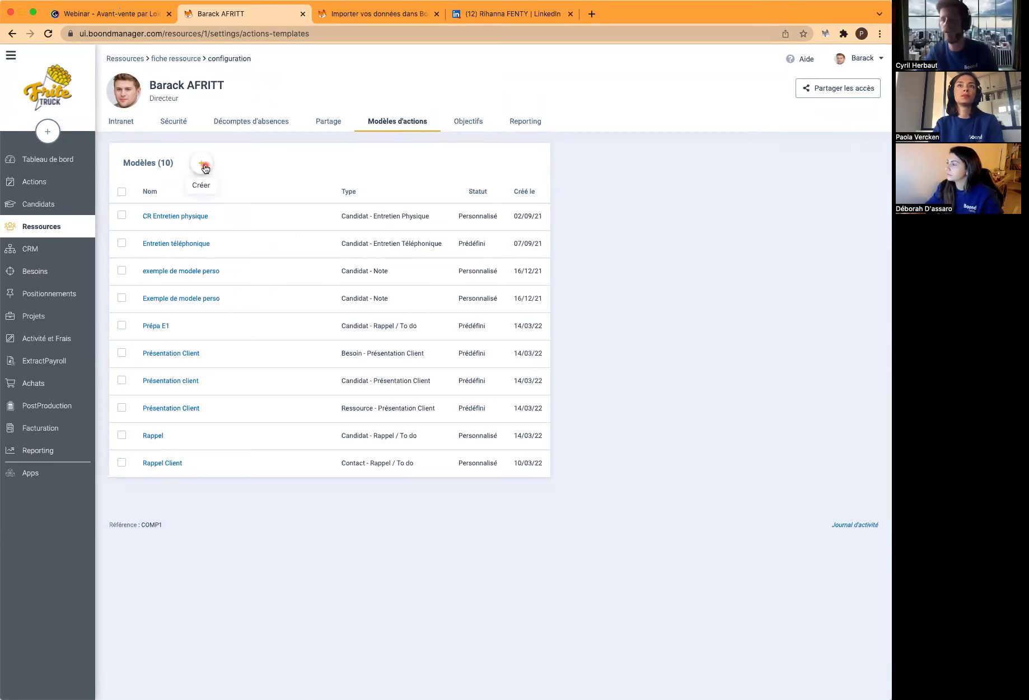
click(43, 205)
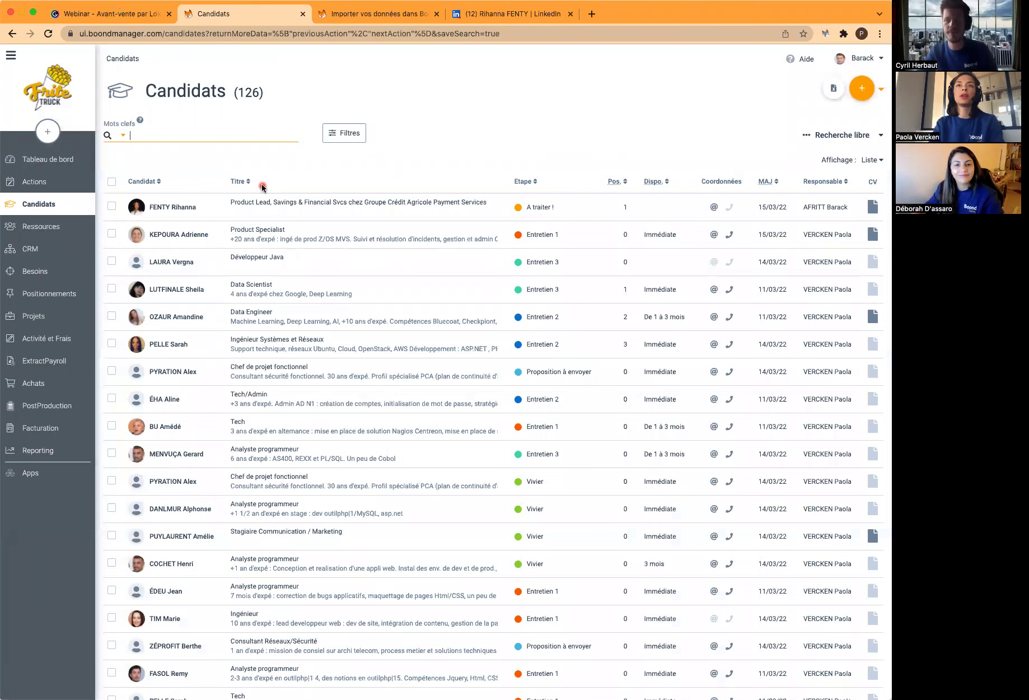
Browse email templates for the first candidate without choosing one, then open the 14-need Besoins list
click(204, 211)
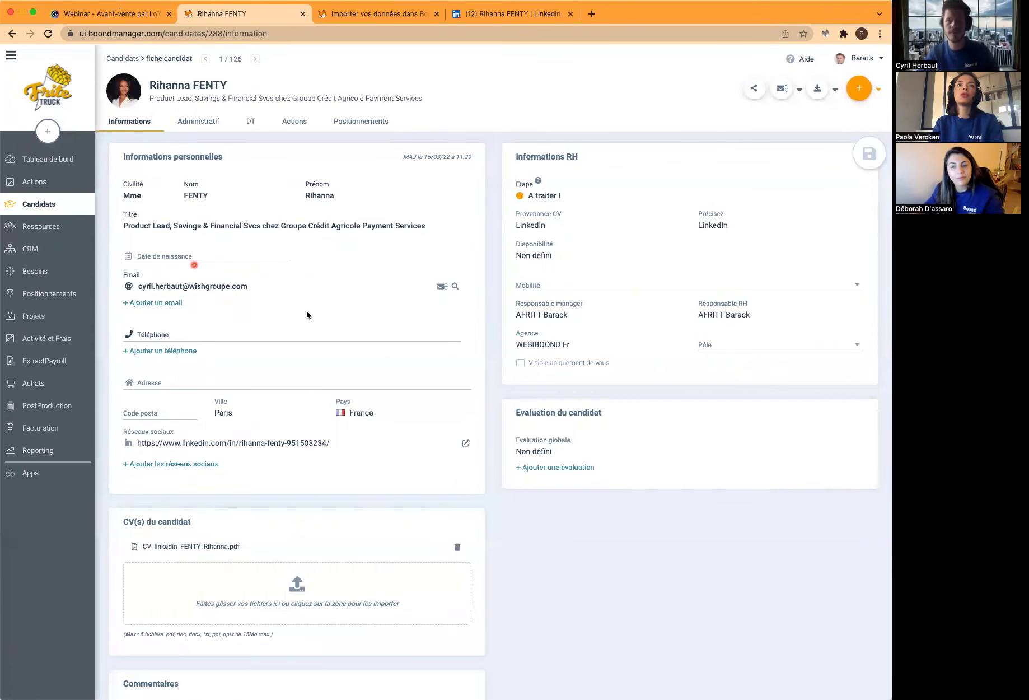
click(439, 289)
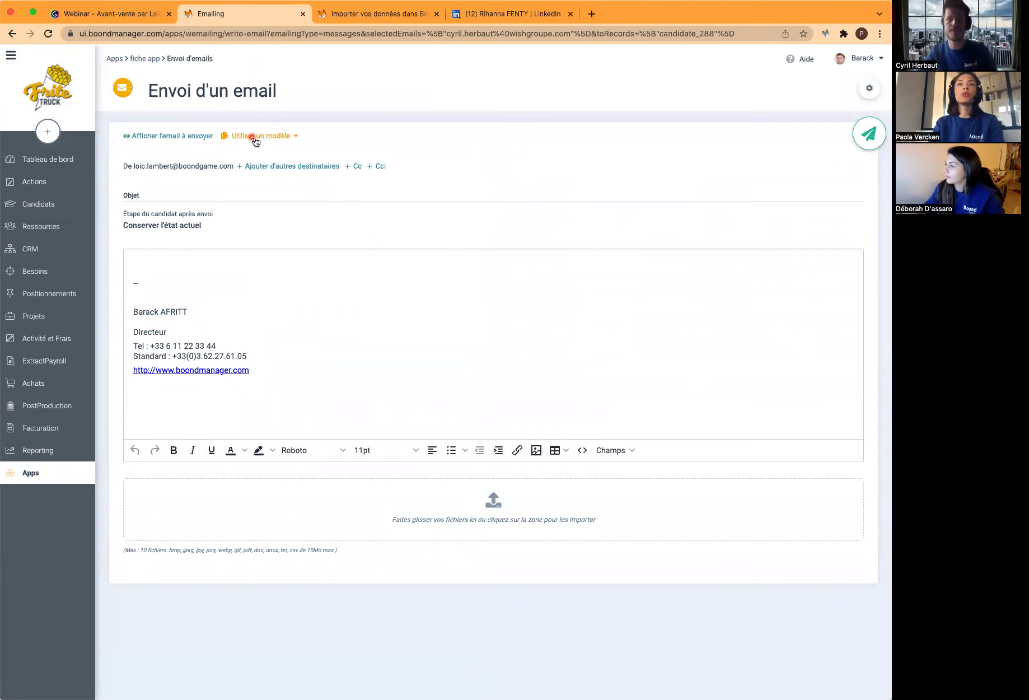
click(259, 136)
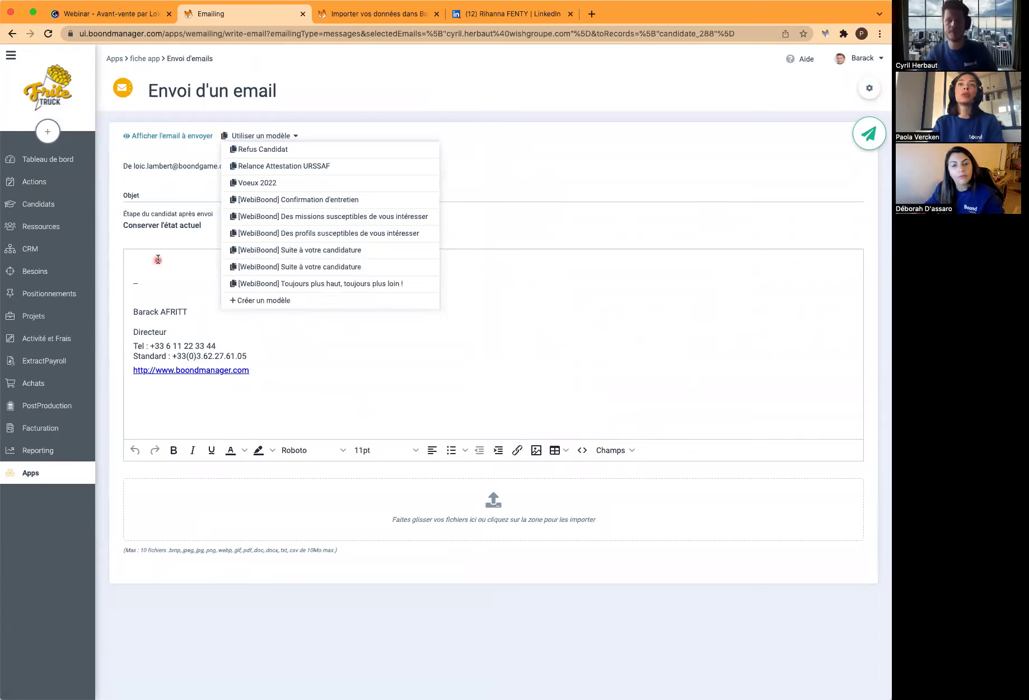
click(459, 137)
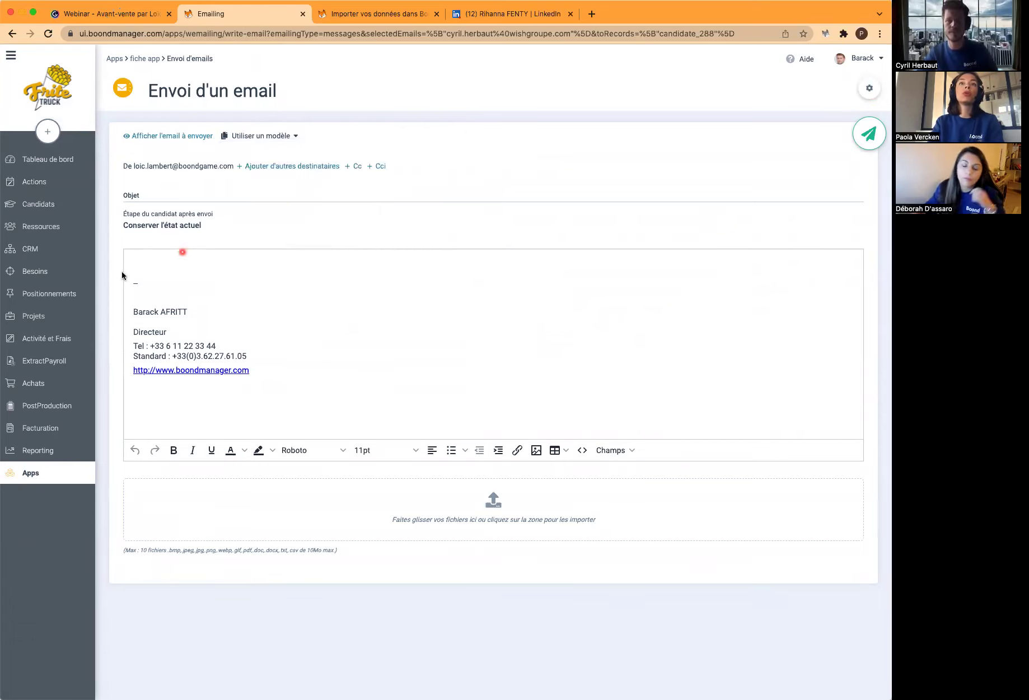
click(159, 262)
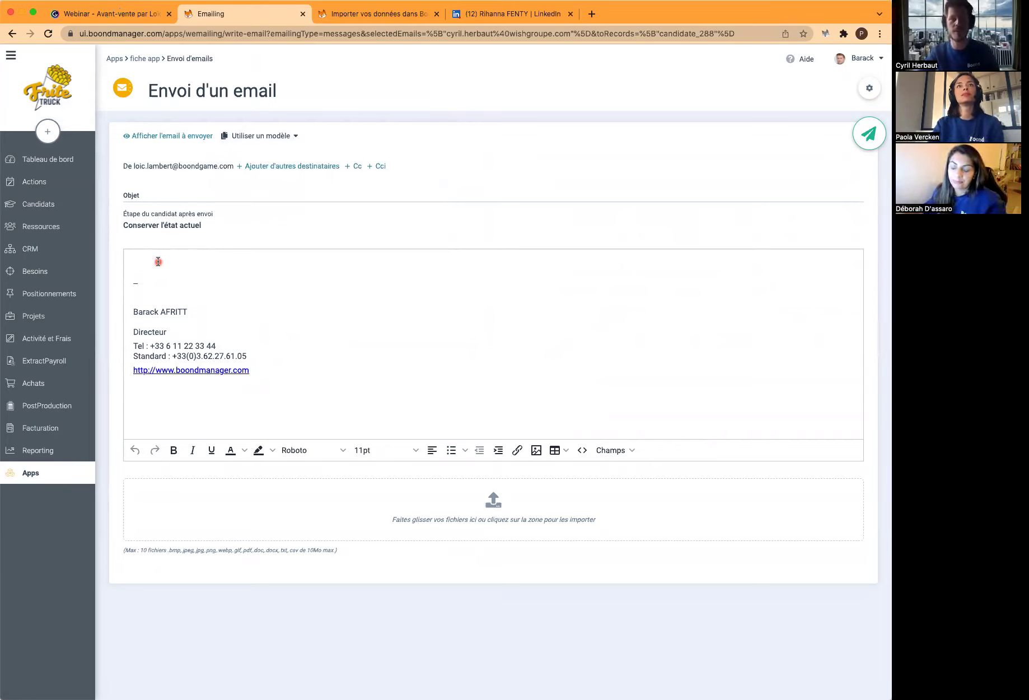
click(56, 209)
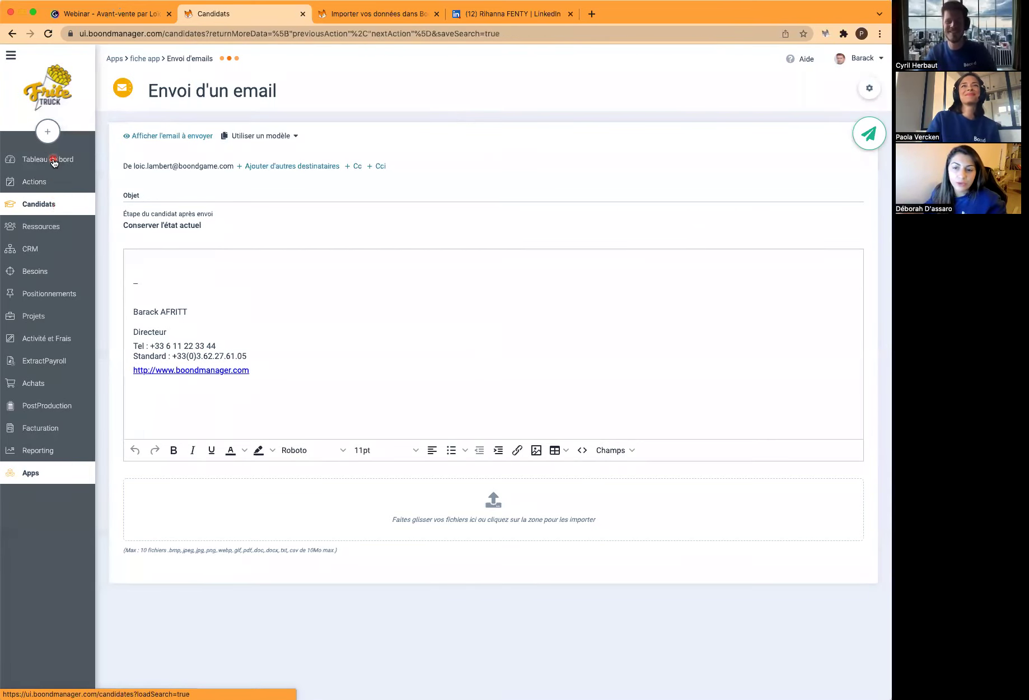
click(43, 273)
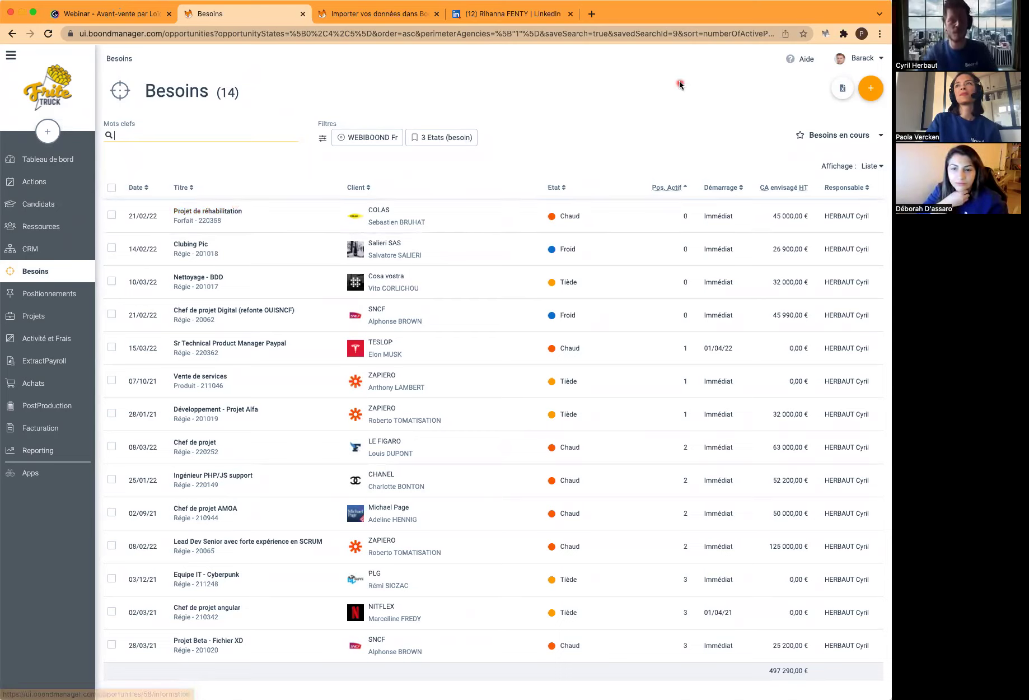
Open Administration from the user menu in a new browser tab
click(880, 59)
right_click(833, 177)
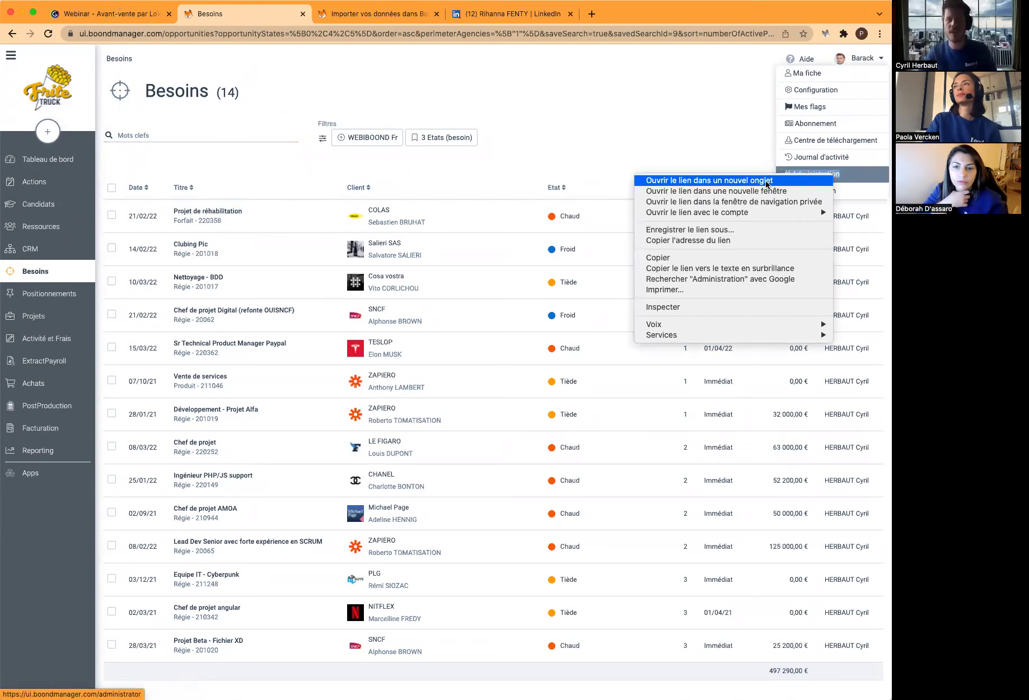
click(753, 178)
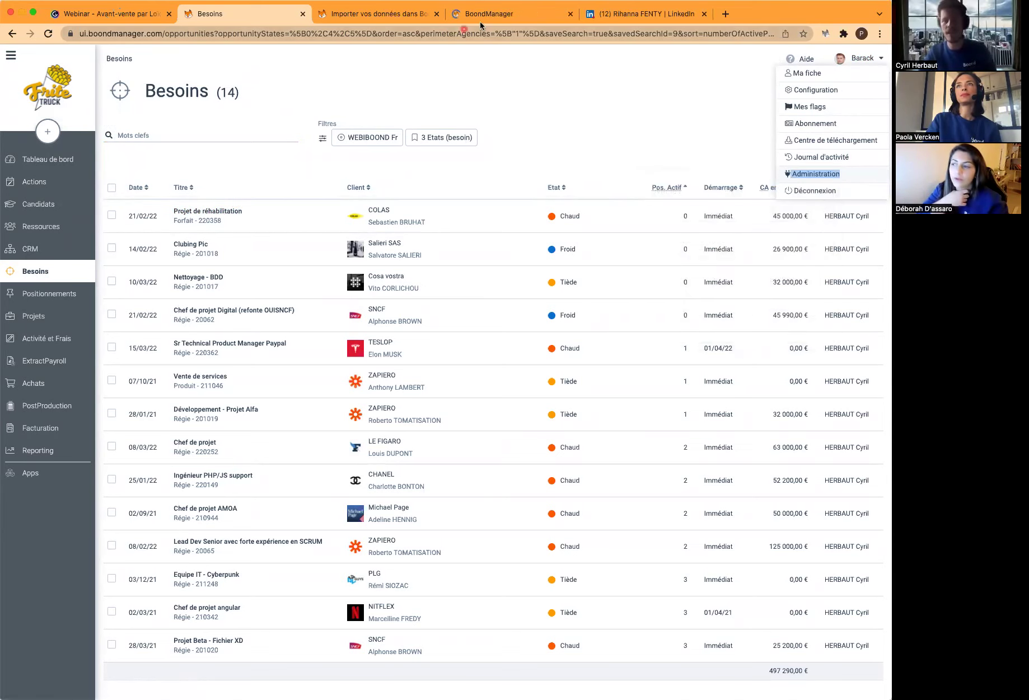
click(496, 13)
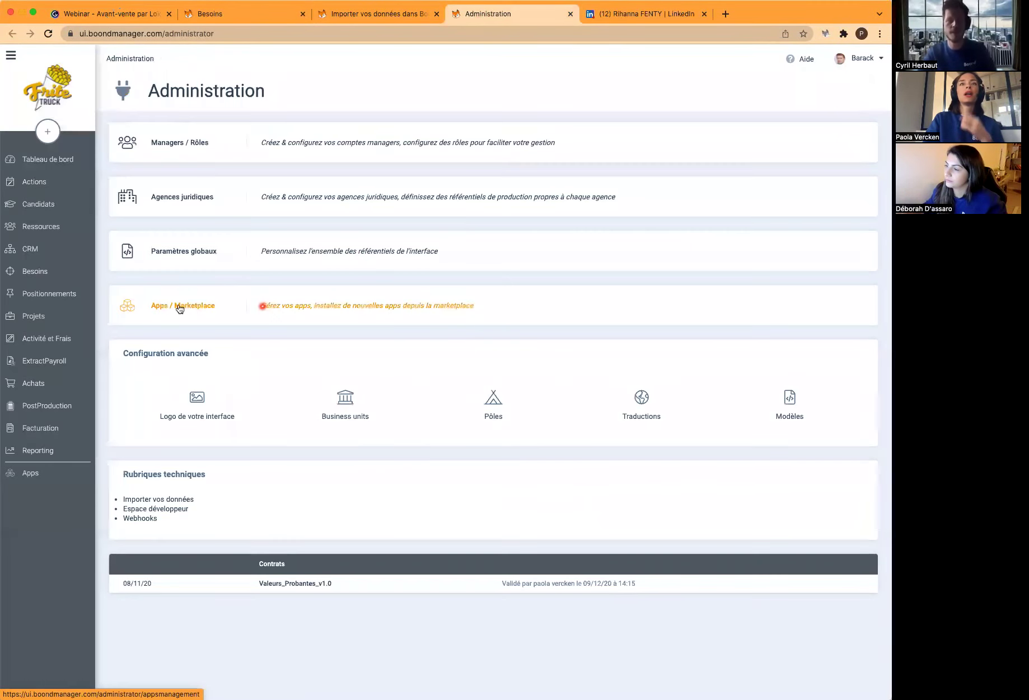
Search the Marketplace for 'dev' to confirm Devis / Quotations is installed, then return to Besoins
click(226, 320)
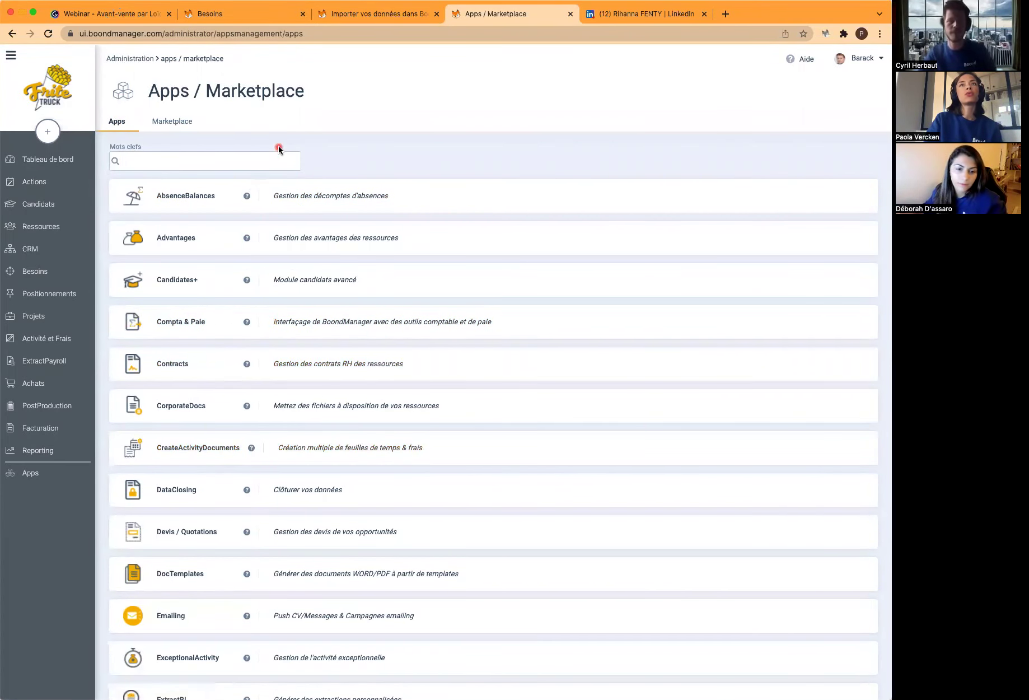
click(178, 124)
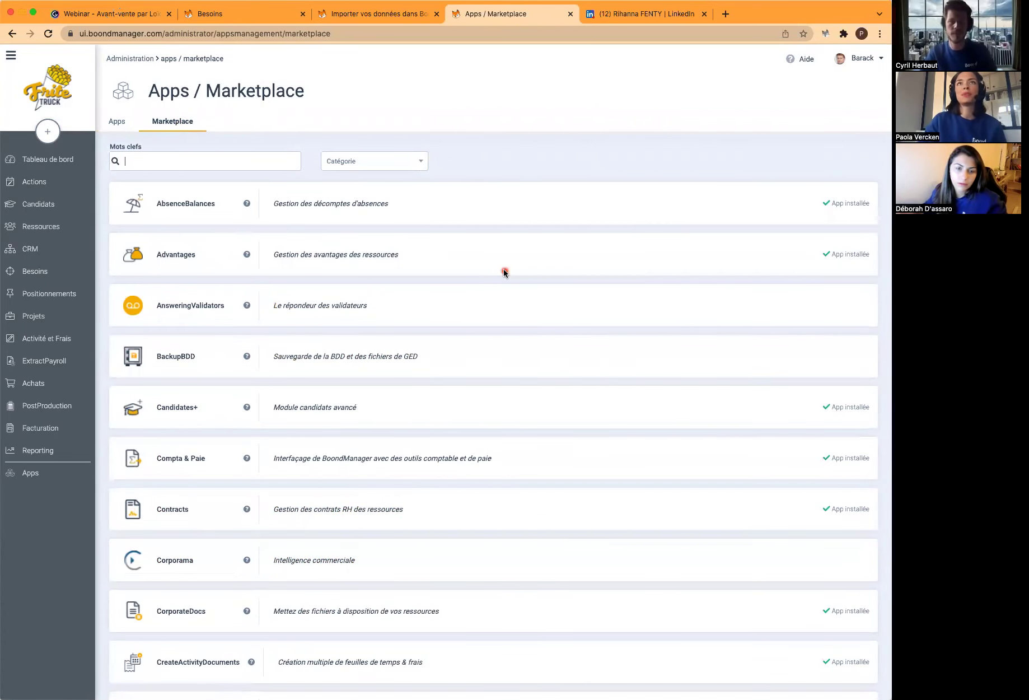
text(devi)
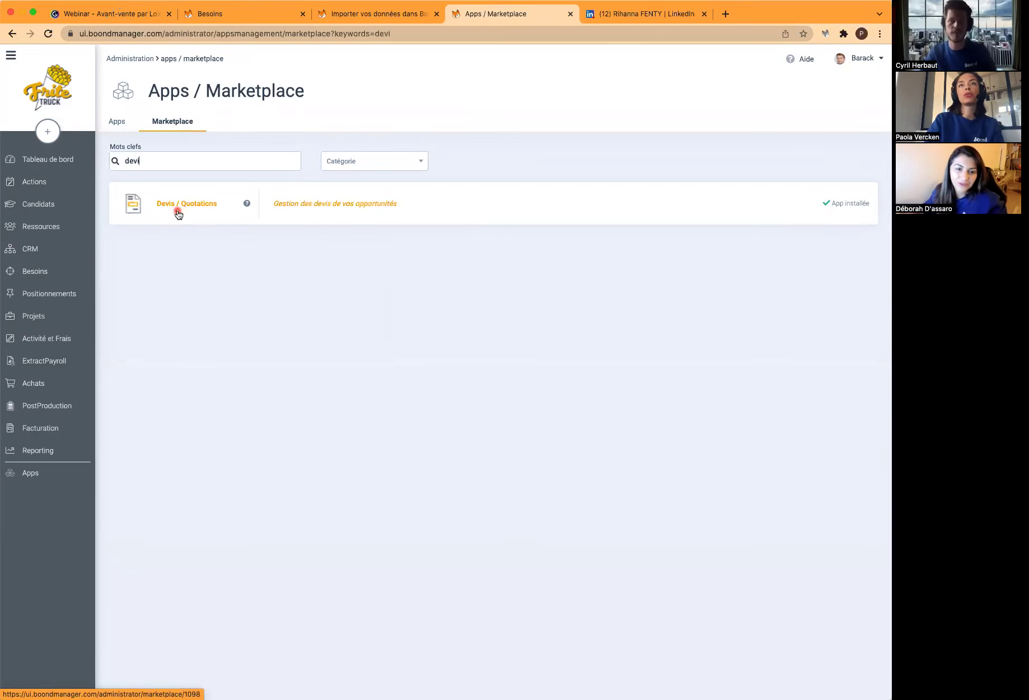
click(222, 11)
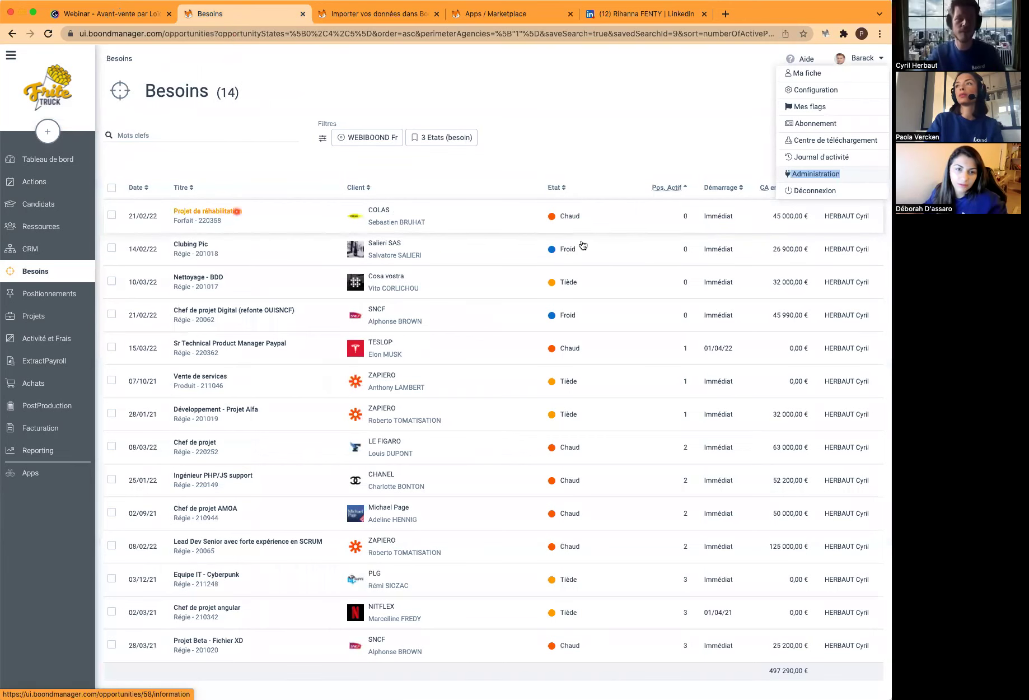
Open the Sr Technical Product Manager Paypal need and show its two positionings with revenue totals
click(268, 349)
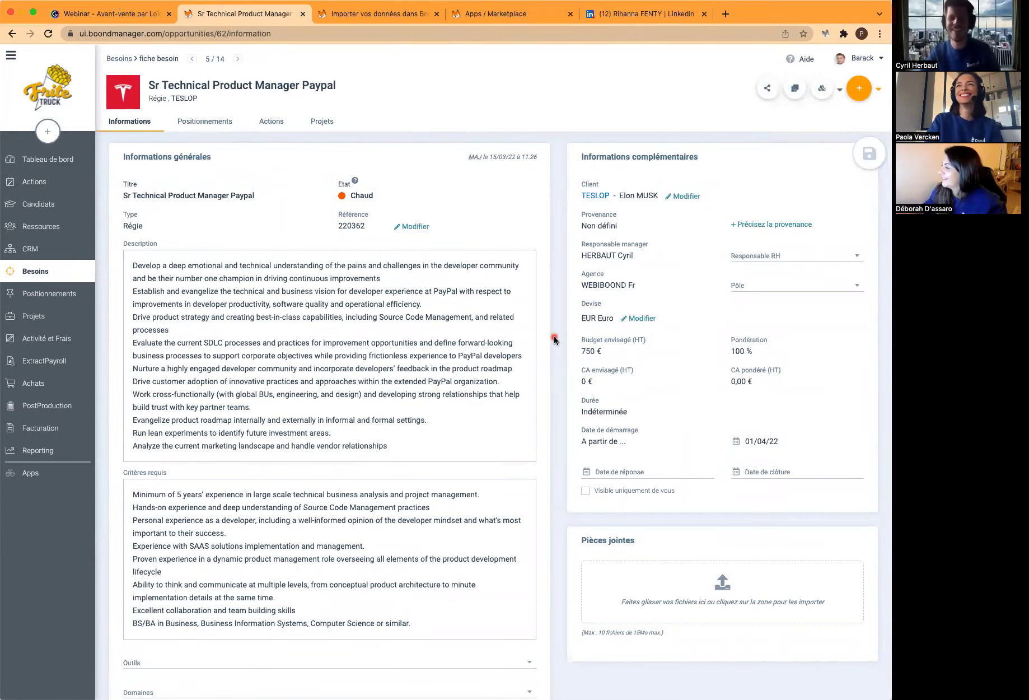
scroll(554, 339, down, 5)
scroll(554, 339, down, 4)
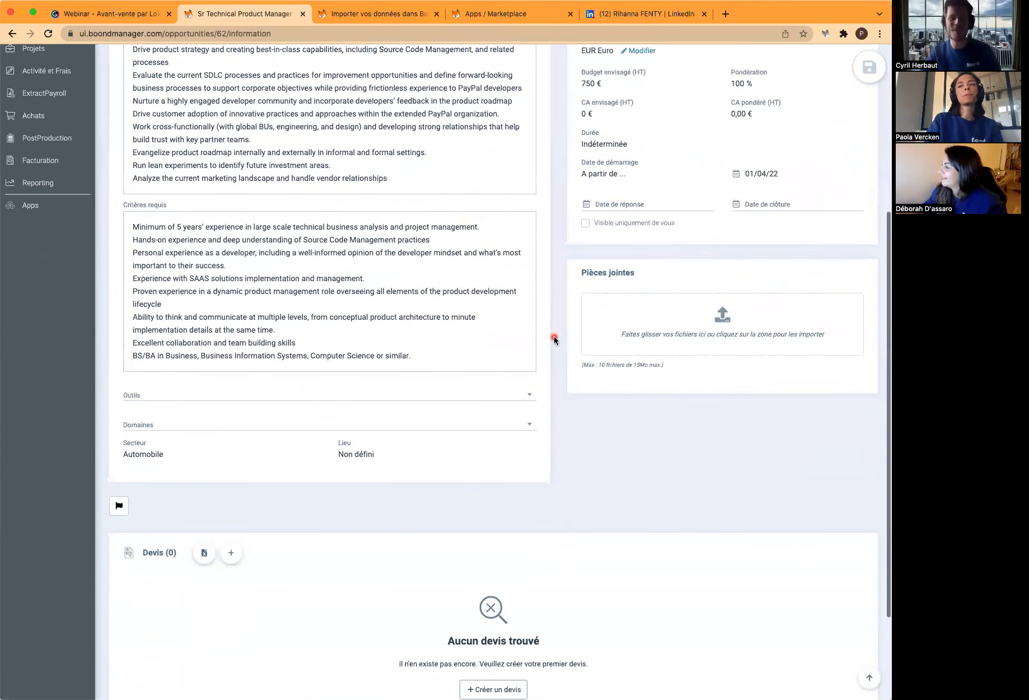
scroll(553, 338, up, 10)
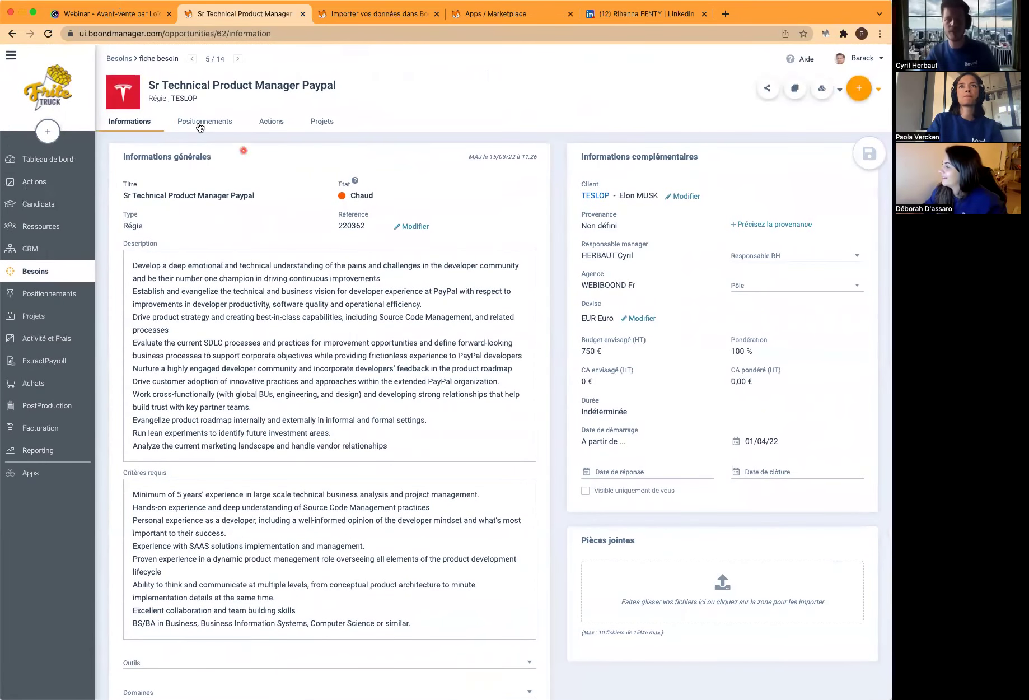
click(200, 124)
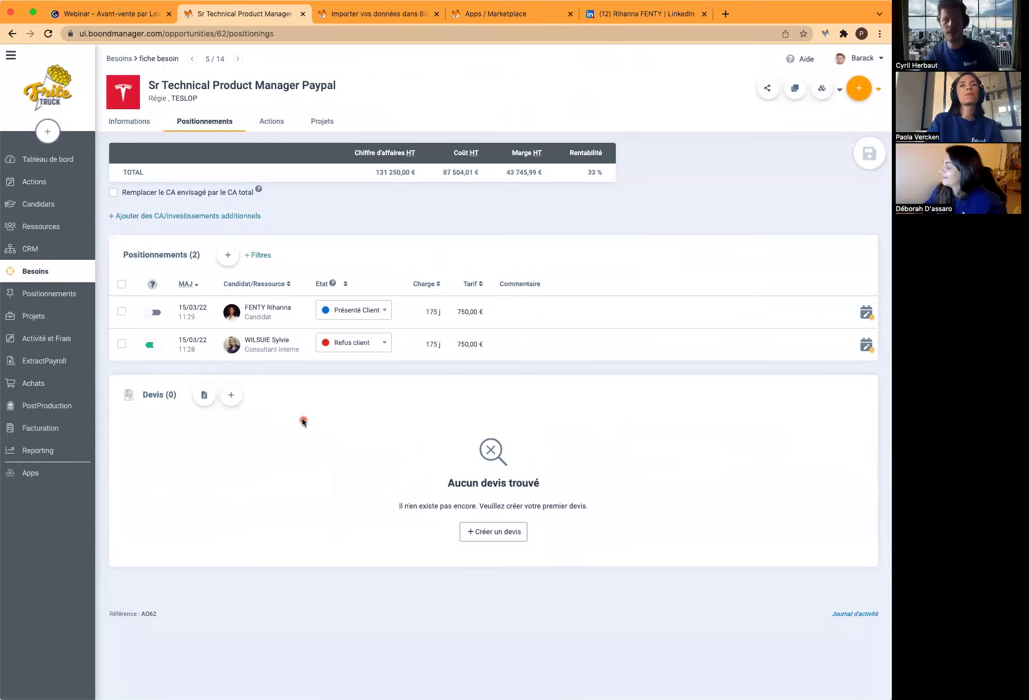
click(303, 422)
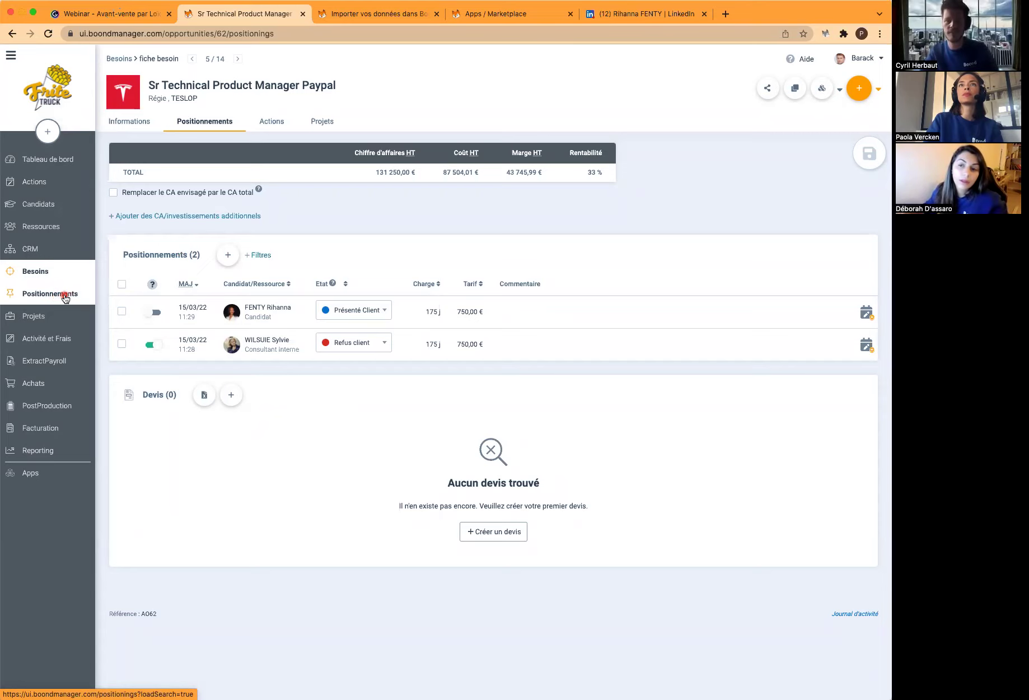
click(179, 217)
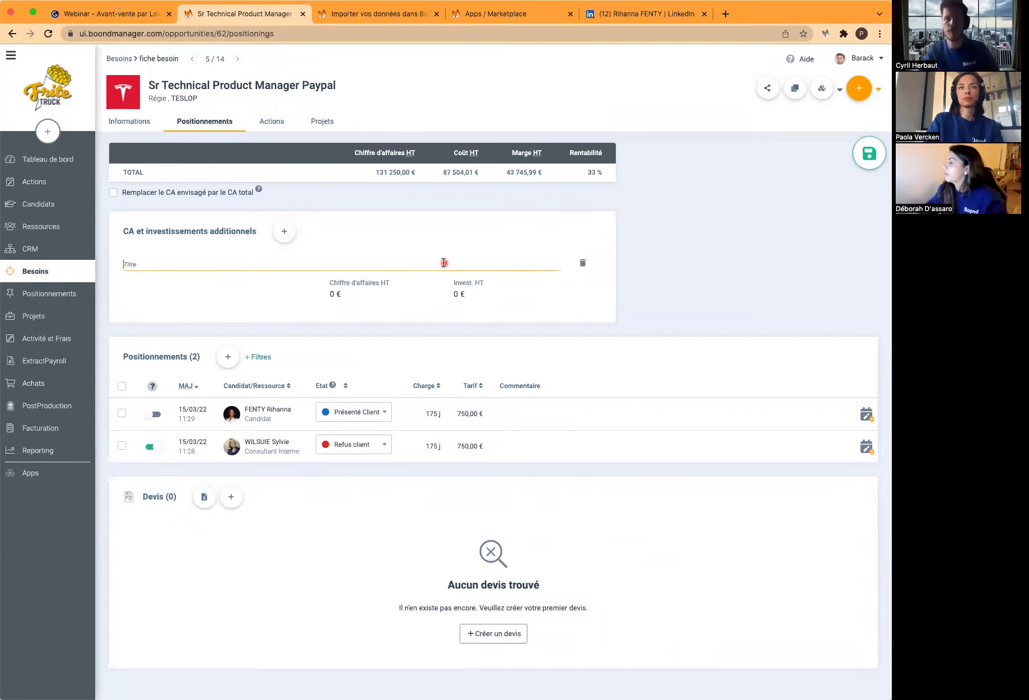
text(frais)
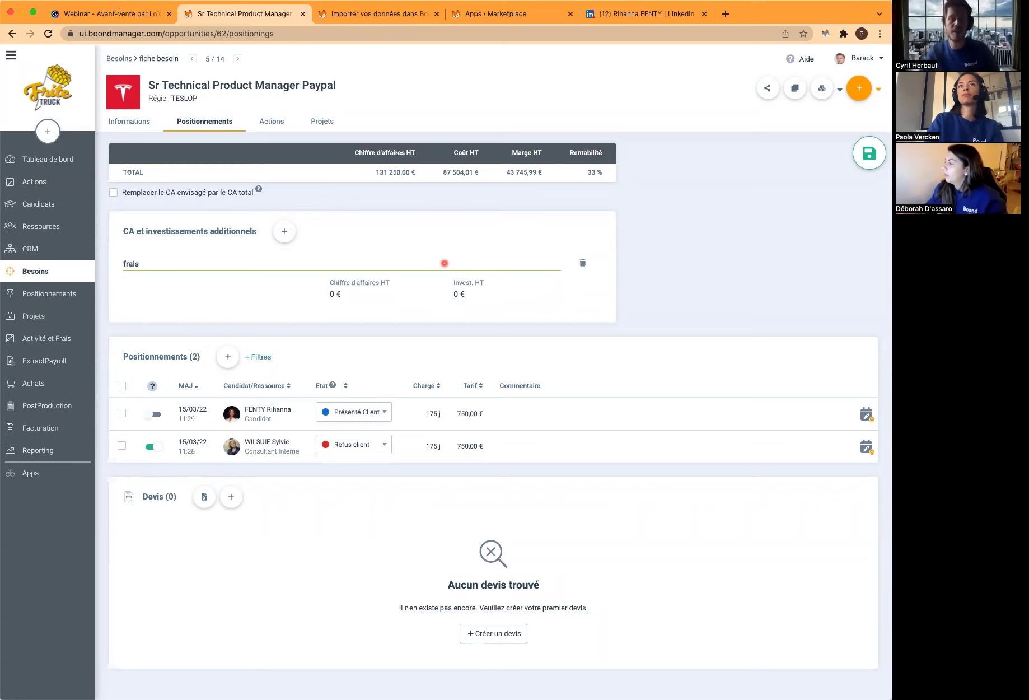
click(459, 293)
key(BackSpace)
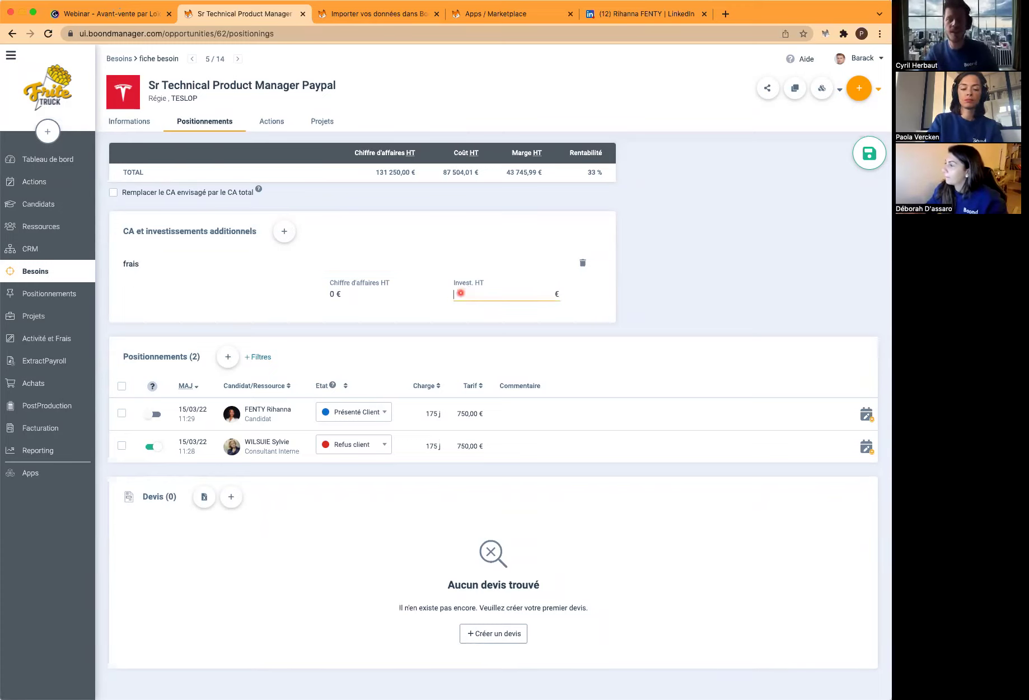
text(1000)
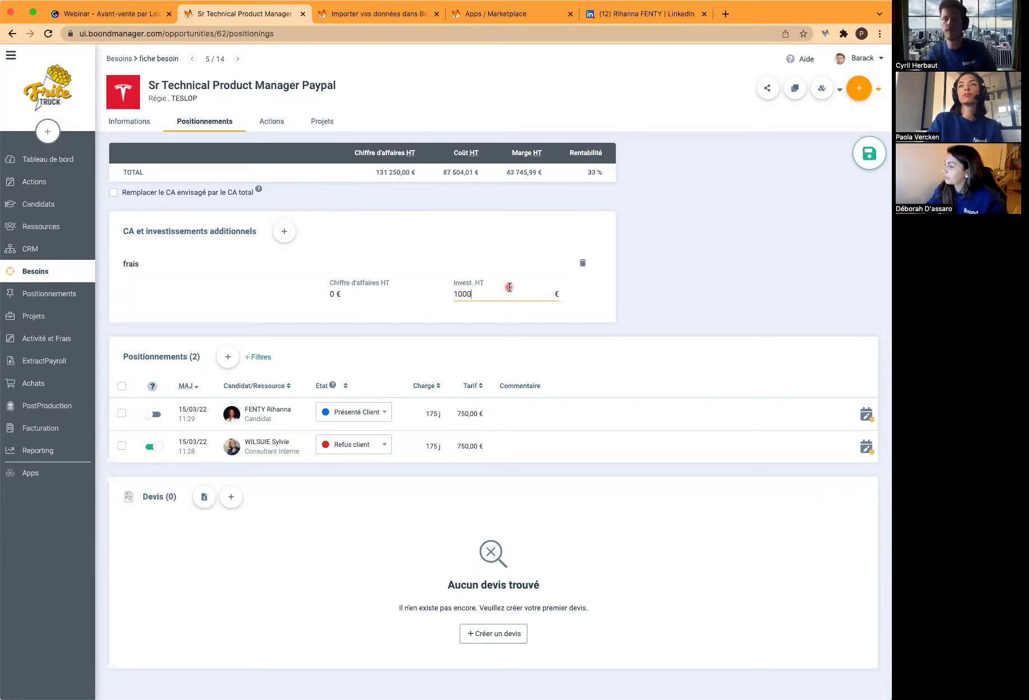
click(648, 280)
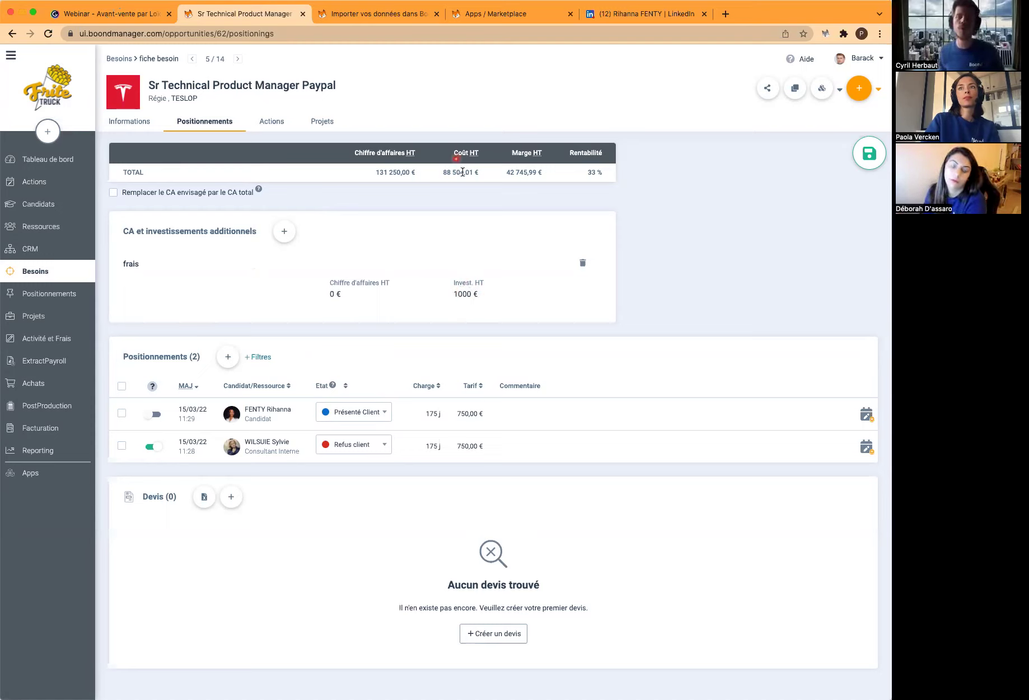
click(481, 292)
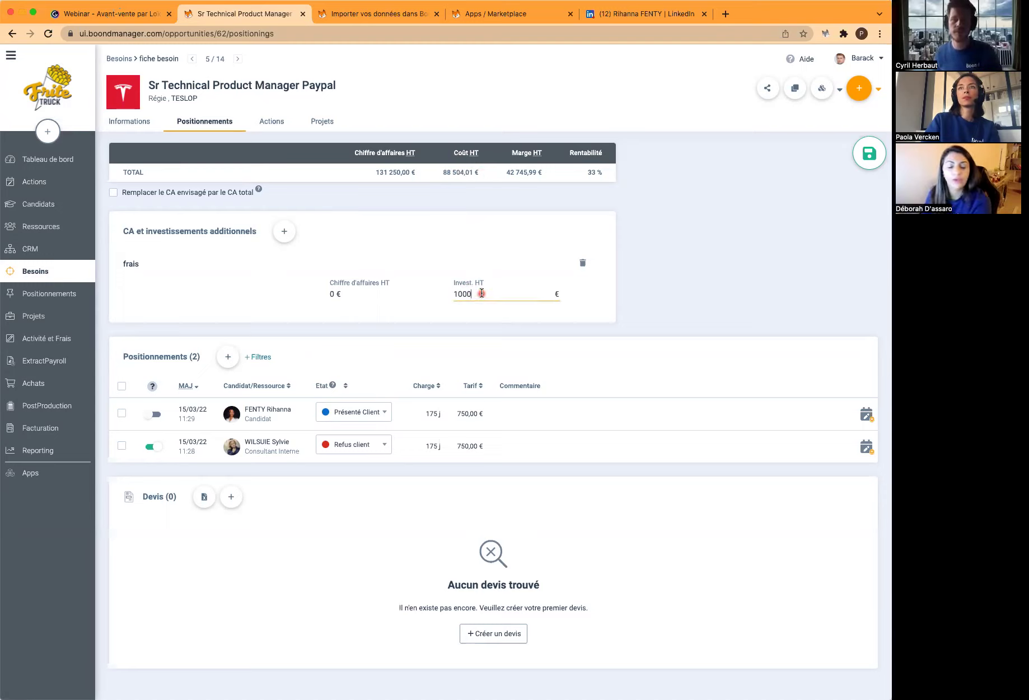
drag(481, 292, 450, 291)
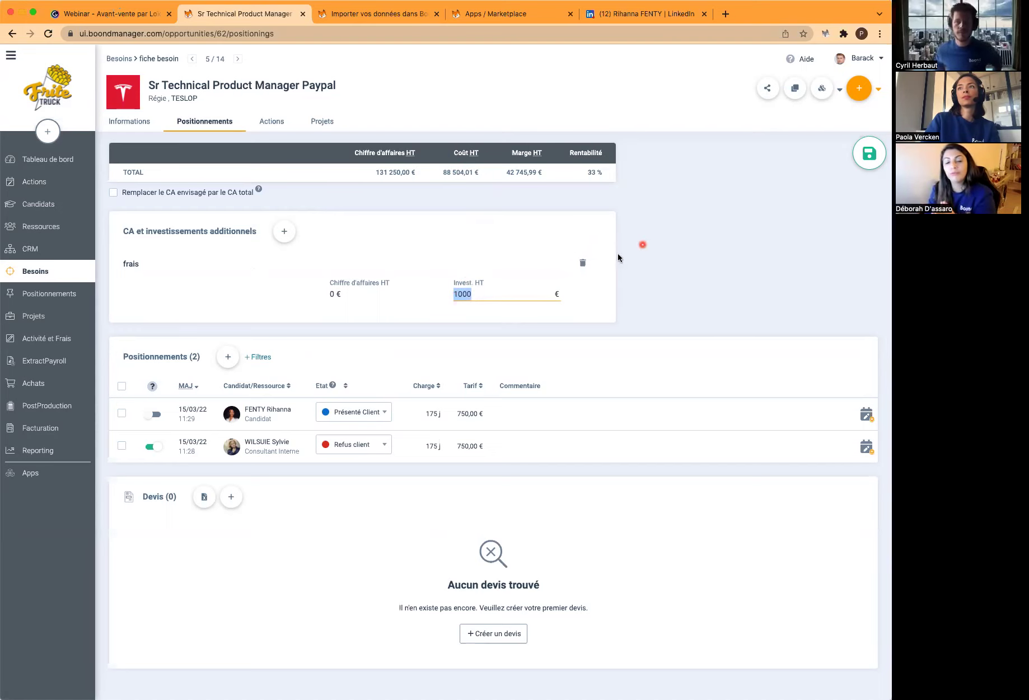
click(582, 262)
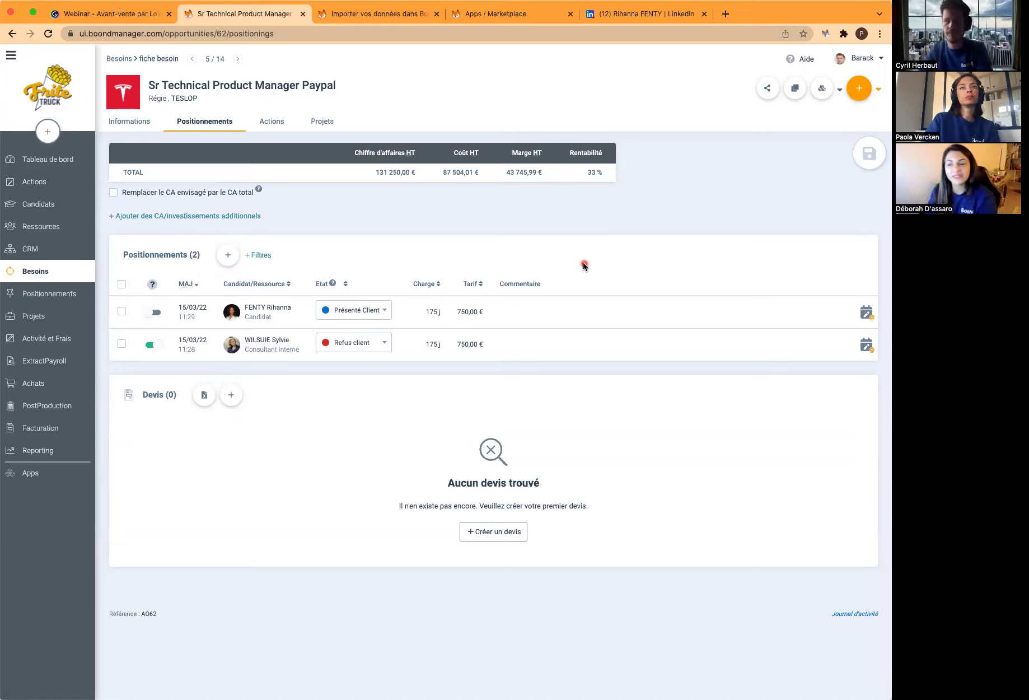
click(62, 213)
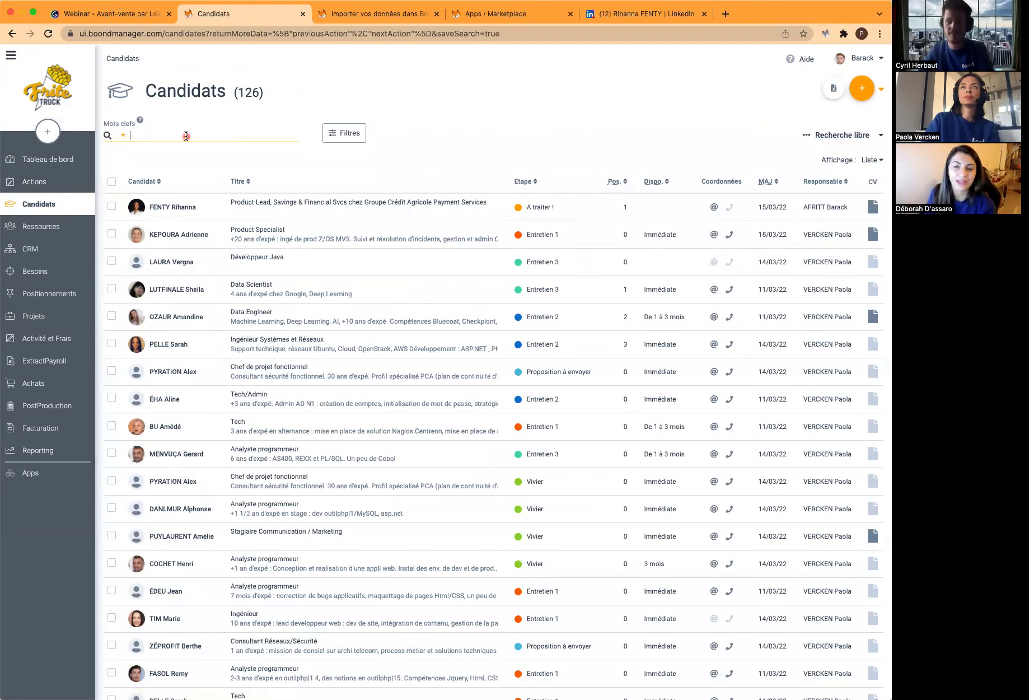
Apply the Profils IA saved search (3 candidates), inspect its keyword query, and open the '4 Etats' filter
click(809, 135)
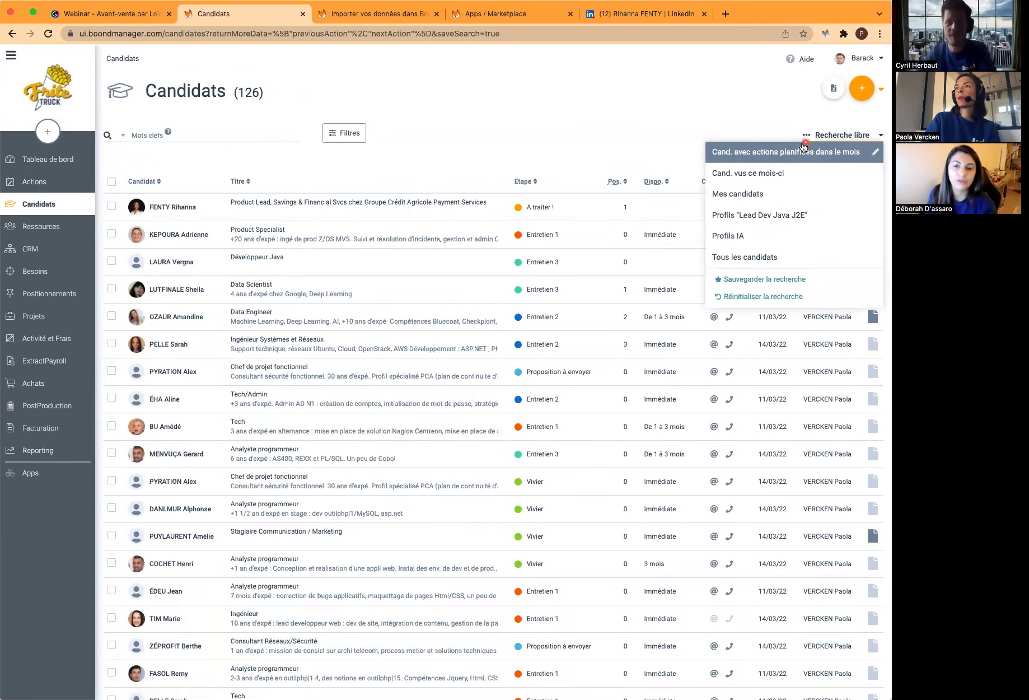
click(776, 236)
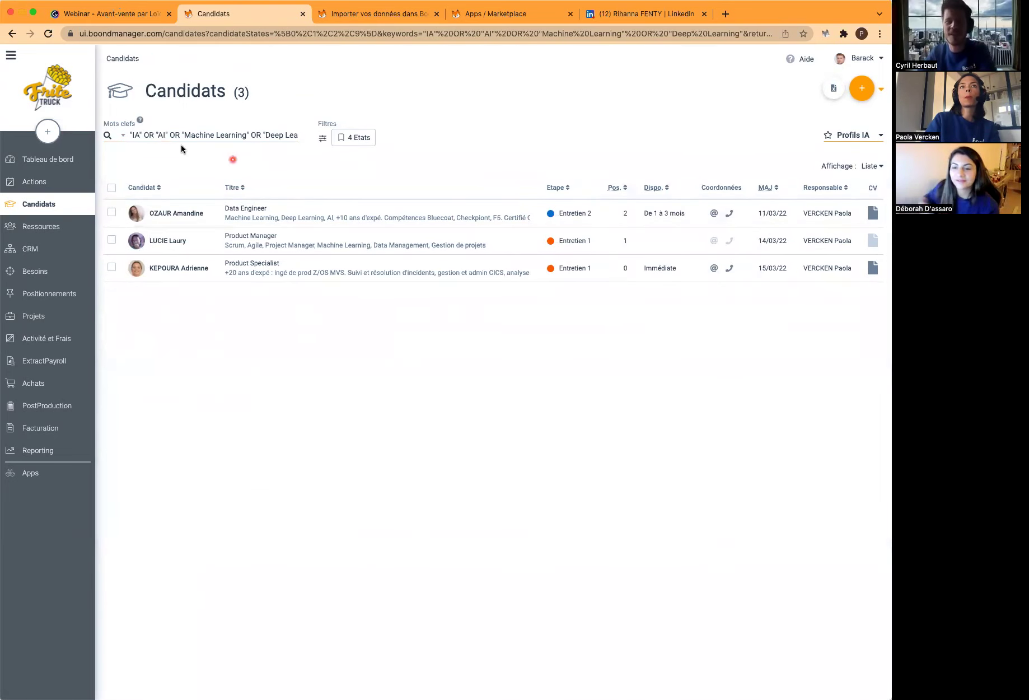
click(143, 134)
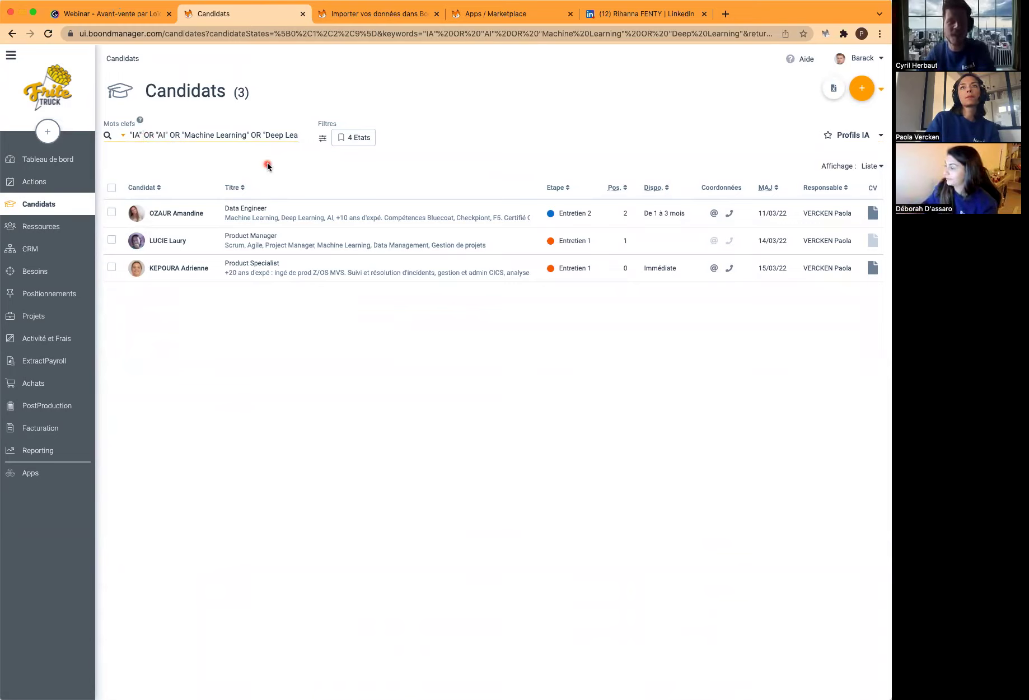
key(Right)
key(Right)
key(Right)
key(Right)
key(Right)
key(Right)
key(Right)
key(Right)
key(Right)
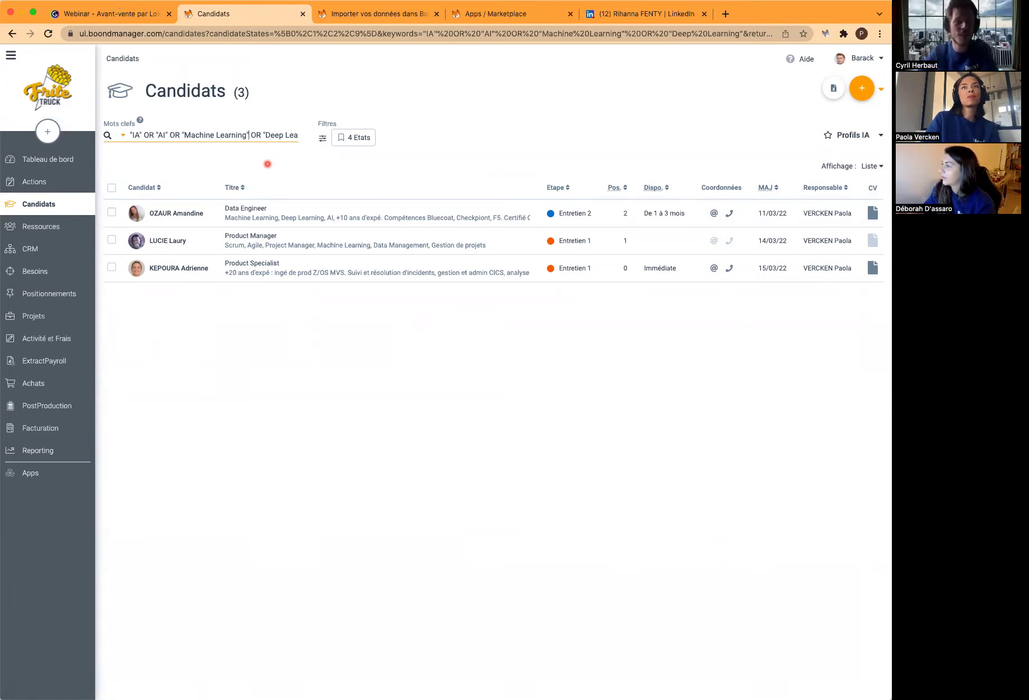
key(Right)
key(Right)
key(Right)
key(Right)
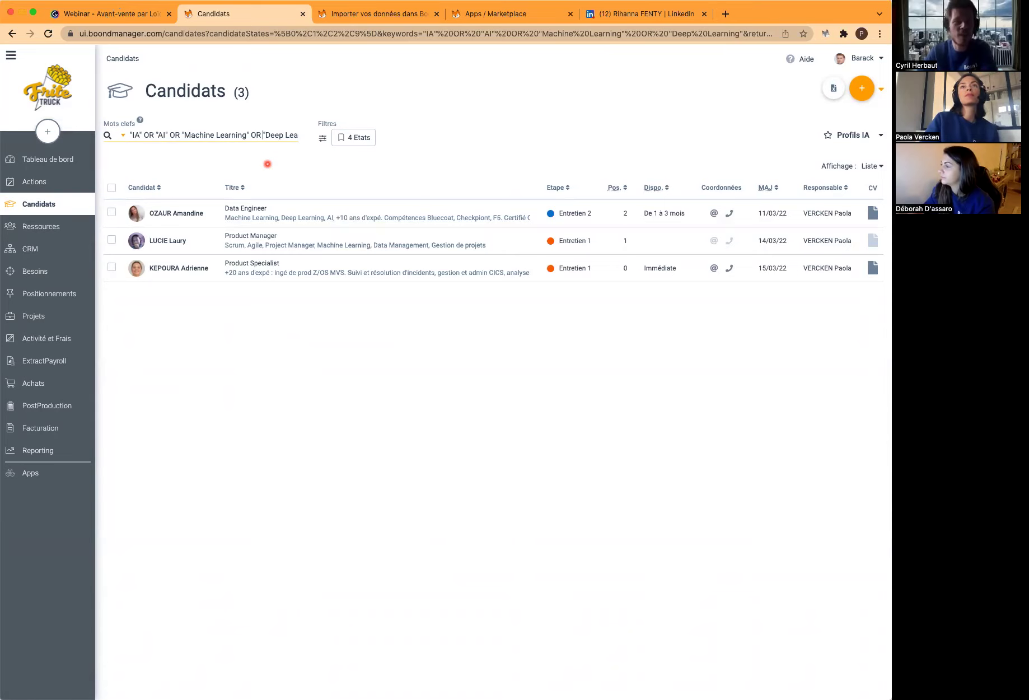
key(Right)
key(Right)
key(Right)
key(Right)
key(Right)
key(Right)
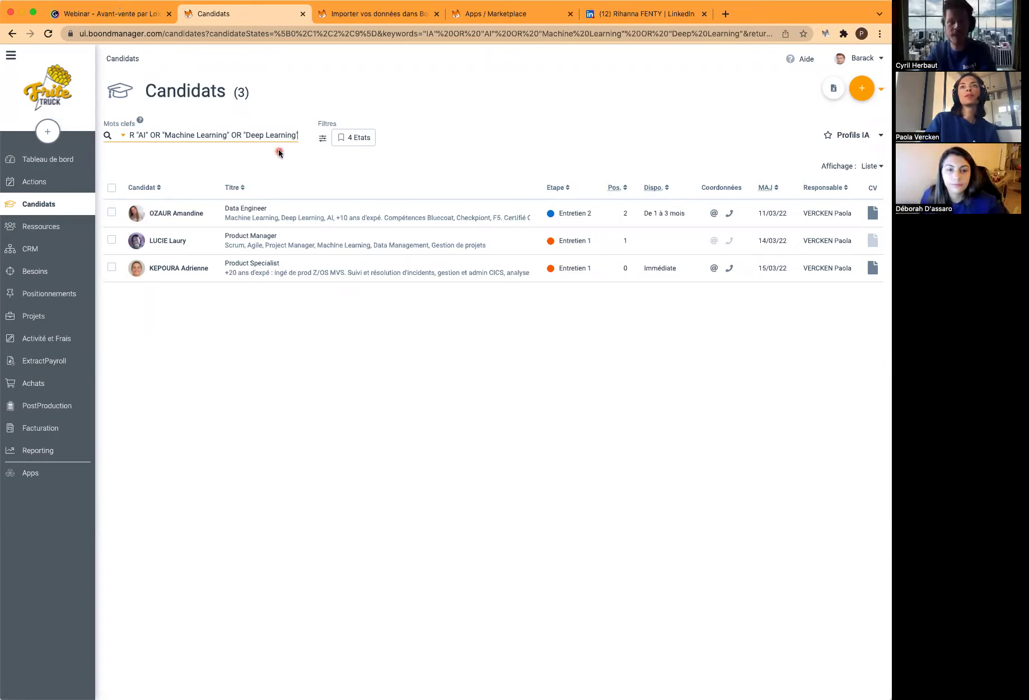
click(352, 145)
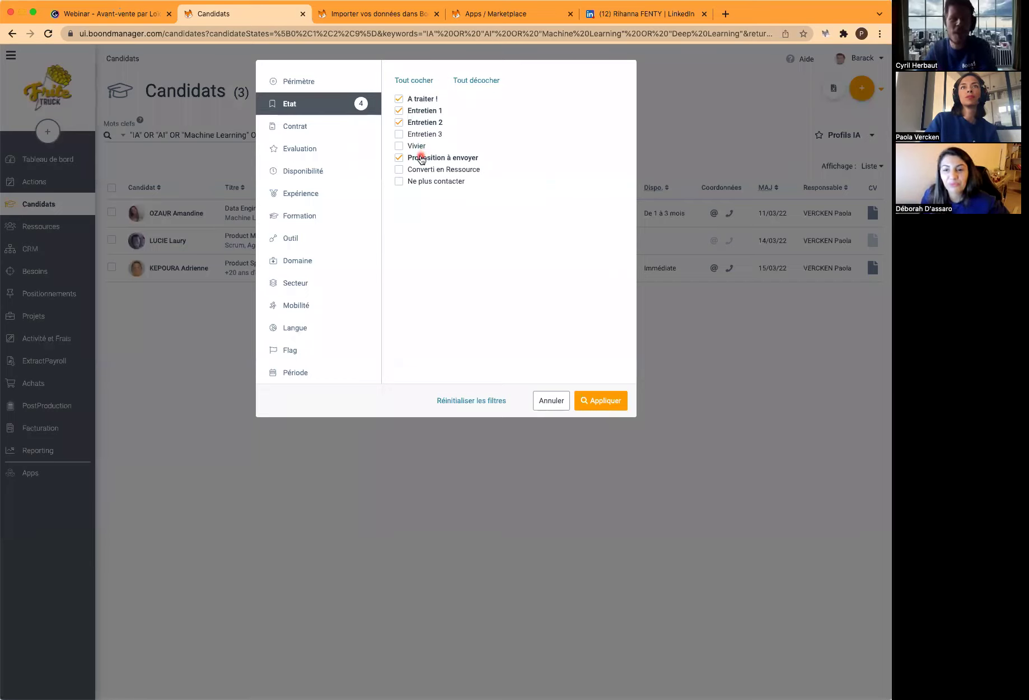
Close the candidate status filters without changes, keeping the 3-candidate Profils IA list
click(546, 402)
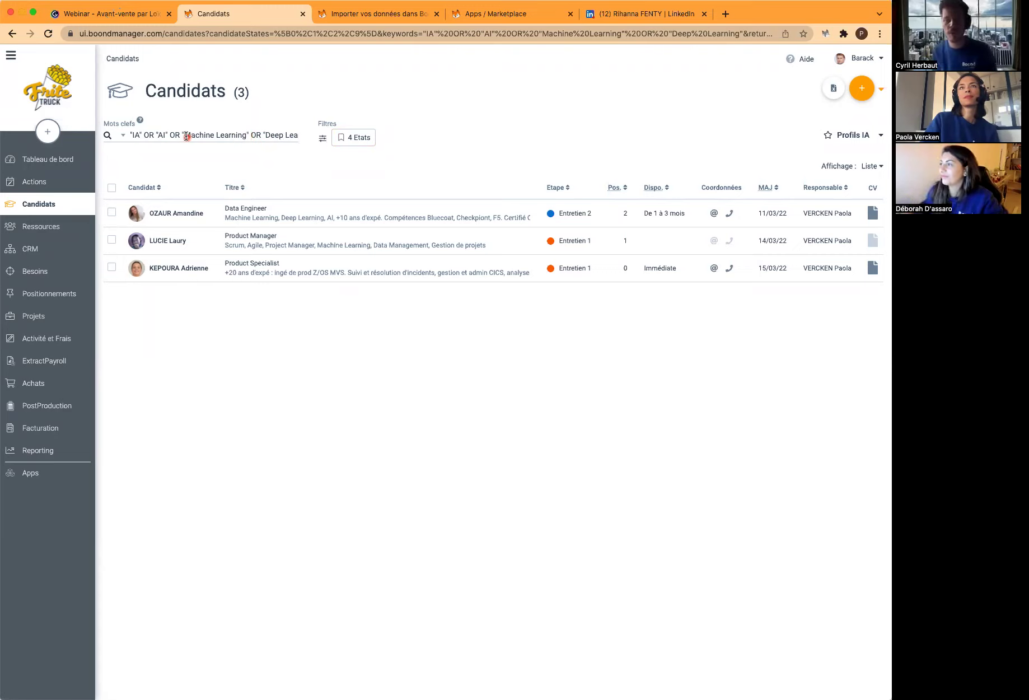
drag(184, 135, 246, 140)
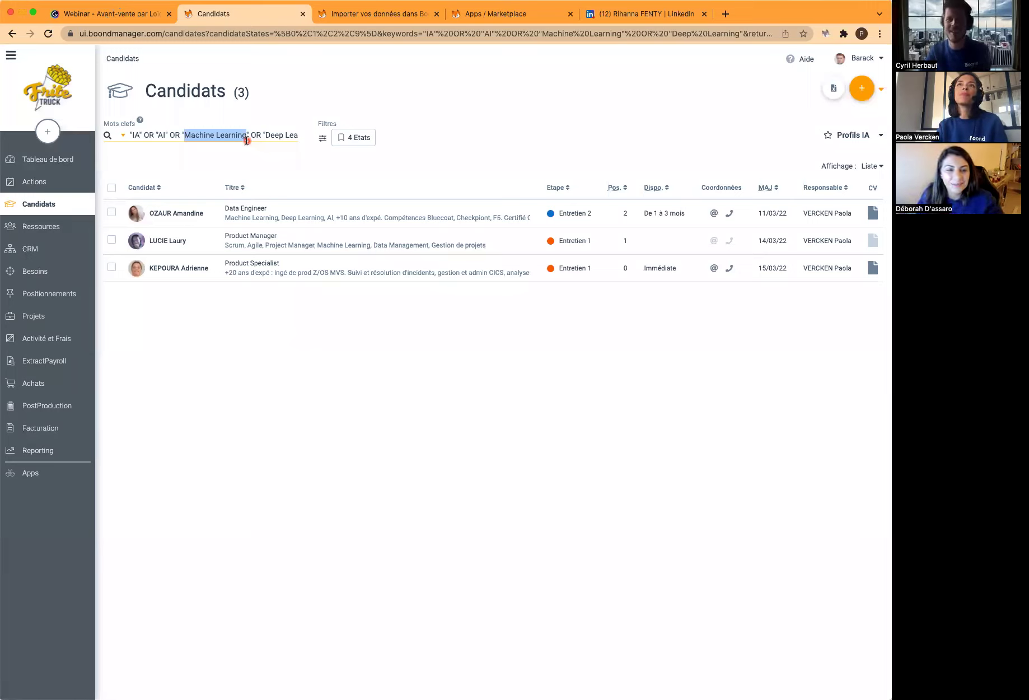
mouse_move(141, 122)
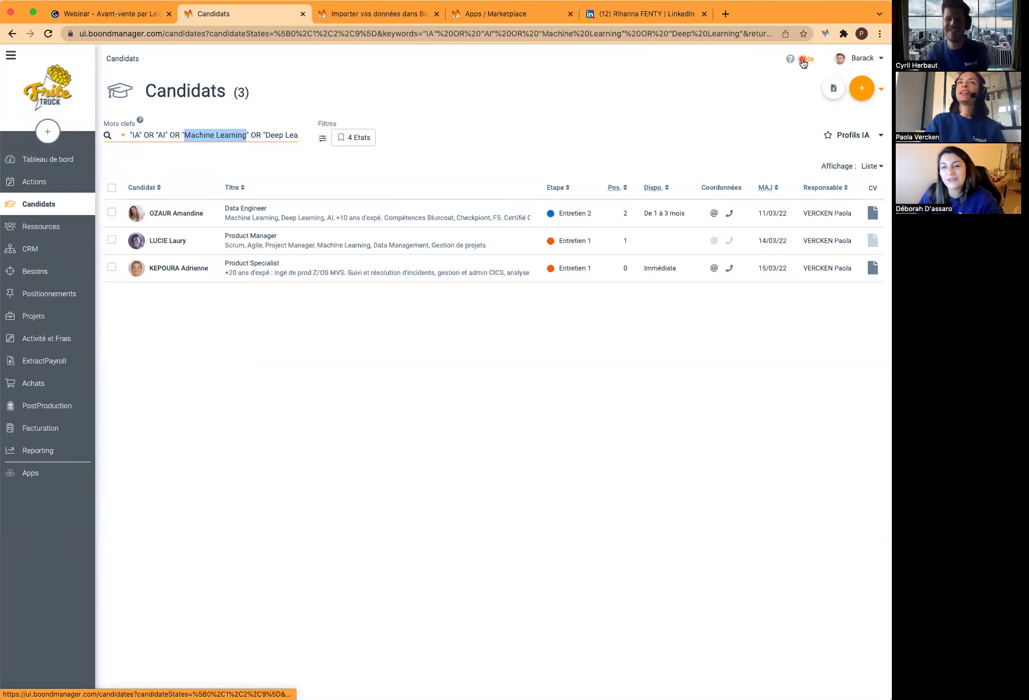
Open the Évolutions à venir roadmap from the help assistant's Nouvelles fonctionnalités section
click(804, 63)
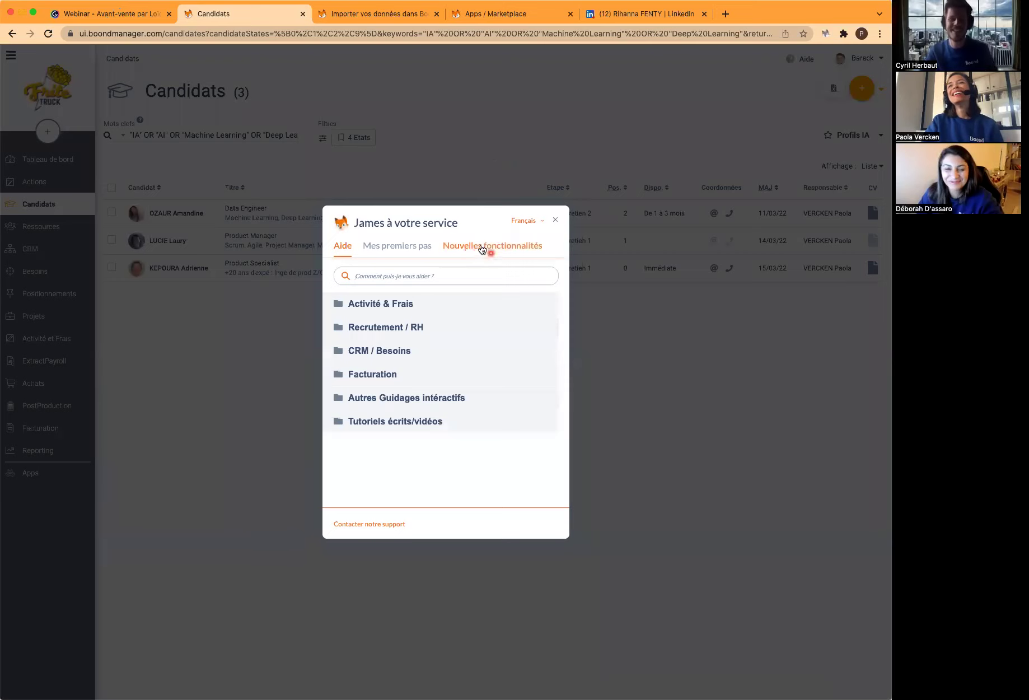
click(491, 249)
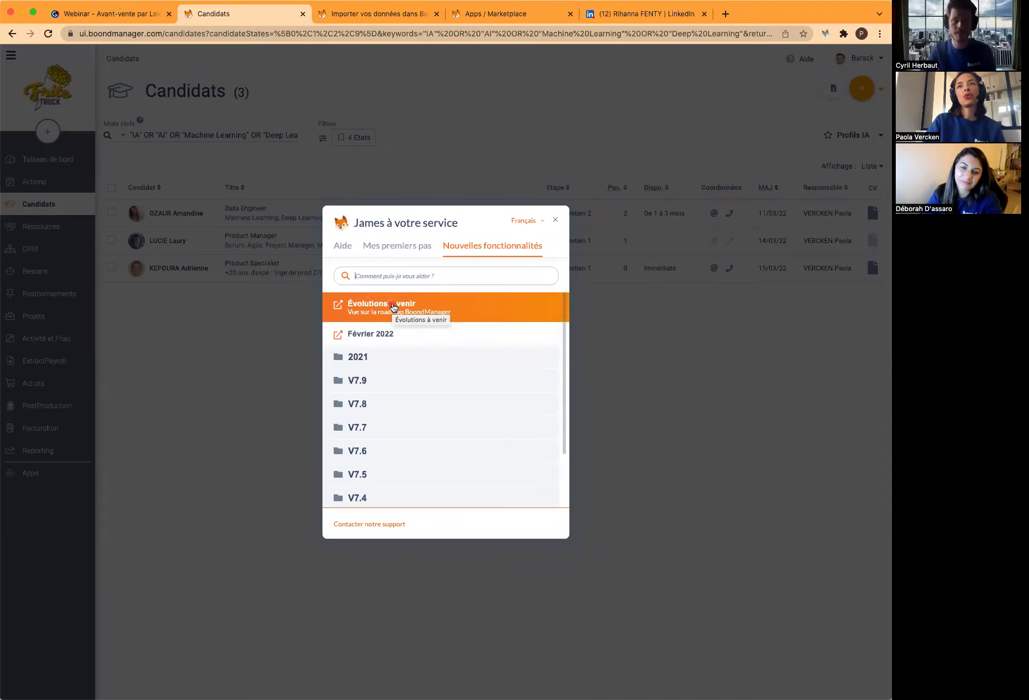
click(393, 306)
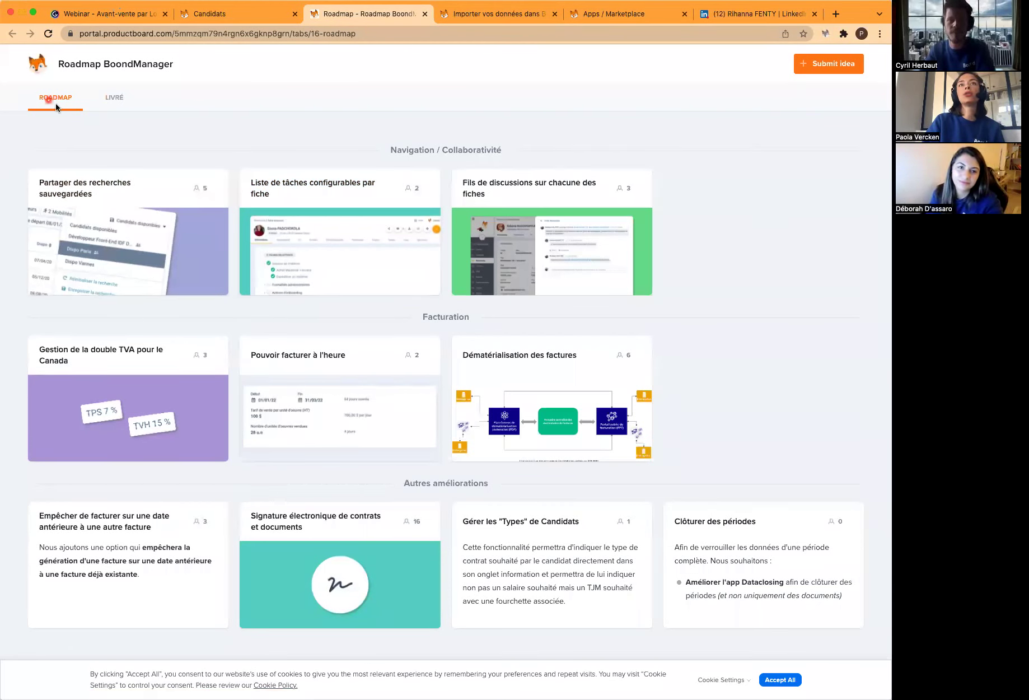
click(116, 101)
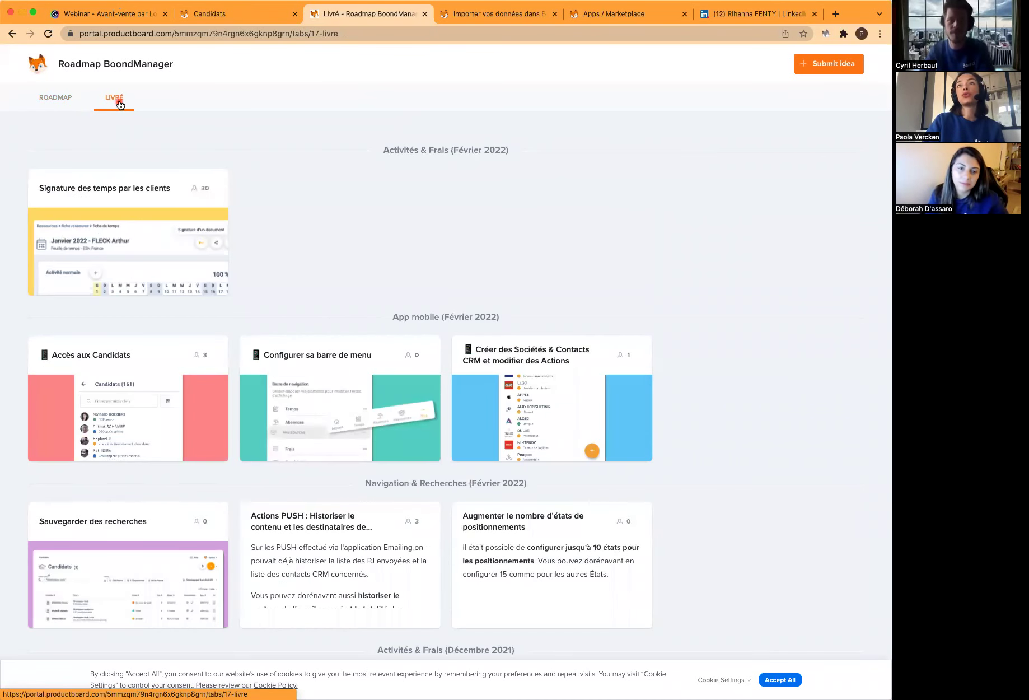
click(58, 99)
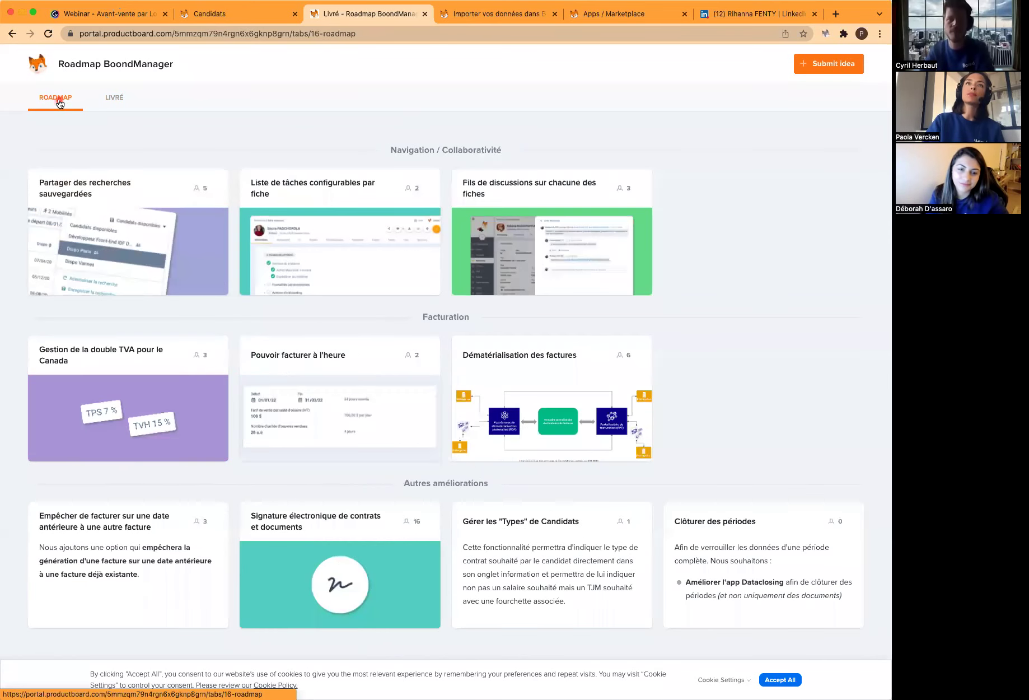